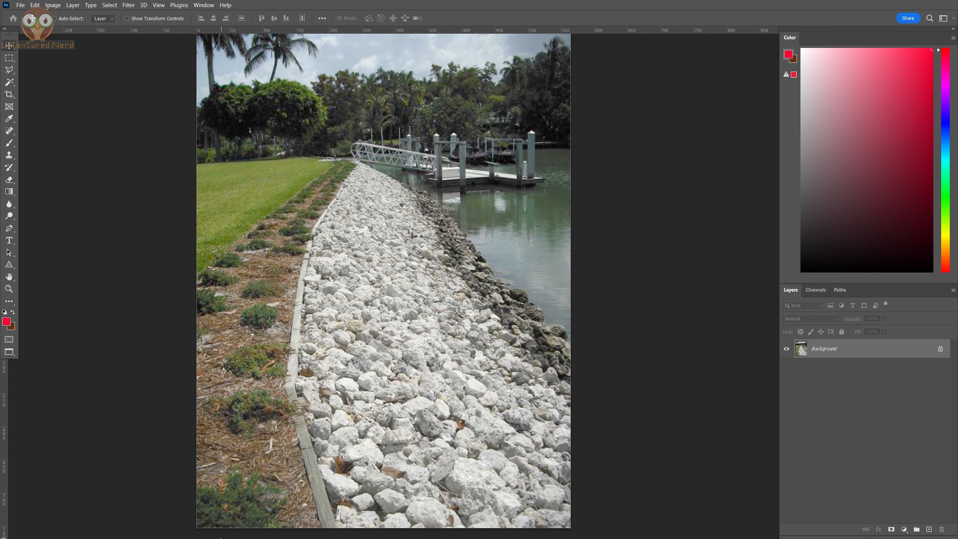
# Step: Switch to 3ds Max and close the V-Ray Frame Buffer
pyautogui.press('super')
pyautogui.click(78, 529)
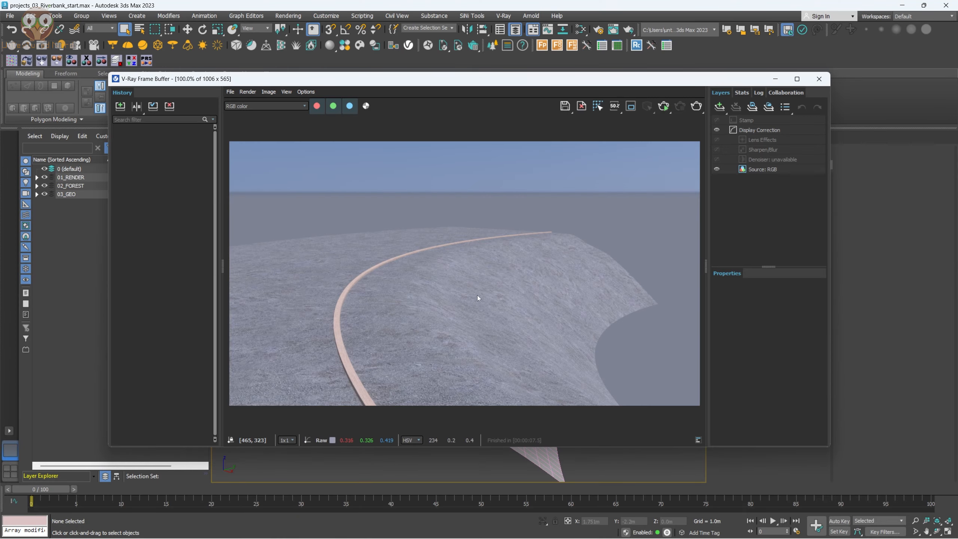
pyautogui.click(825, 80)
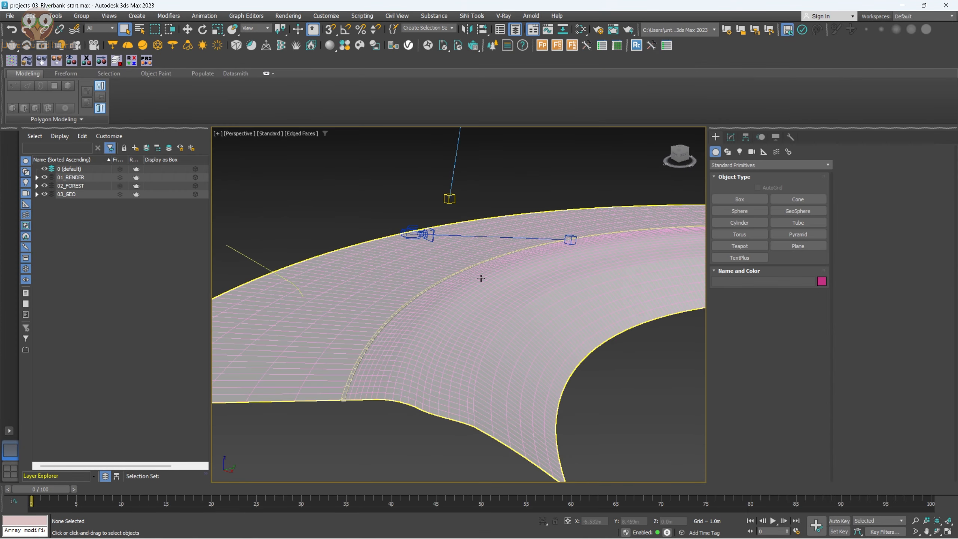
# Step: Isolate the splineProfile shape beside the riverbank surface in the front view to examine its outline
pyautogui.keyDown('alt'); pyautogui.moveTo(468, 318); pyautogui.dragTo(433, 274, button='middle'); pyautogui.keyUp('alt')
pyautogui.scroll(-3, 470, 338)
pyautogui.scroll(-4, 489, 368)
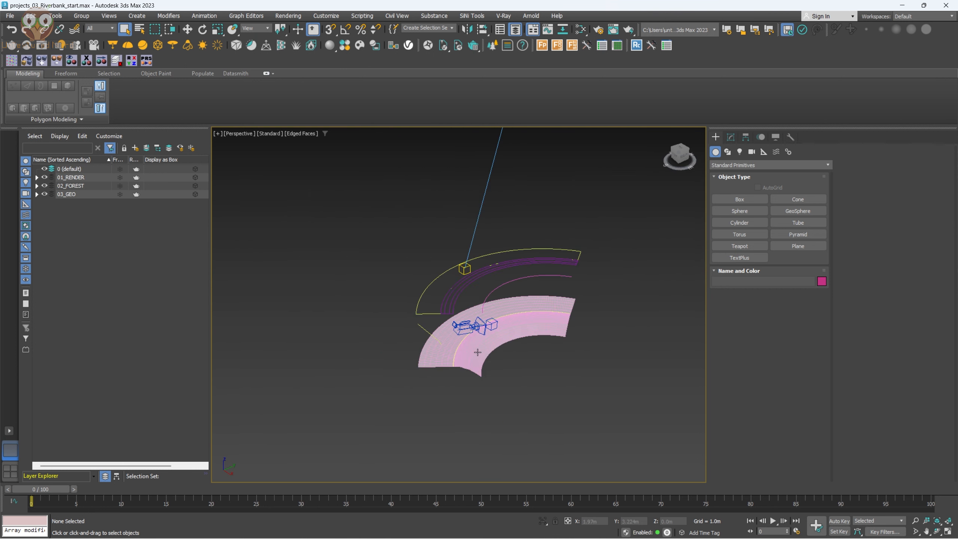
pyautogui.keyDown('alt'); pyautogui.moveTo(494, 355); pyautogui.dragTo(449, 356, button='middle'); pyautogui.keyUp('alt')
pyautogui.scroll(3, 448, 357)
pyautogui.keyDown('alt'); pyautogui.moveTo(510, 406); pyautogui.dragTo(488, 368, button='middle'); pyautogui.keyUp('alt')
pyautogui.scroll(4, 468, 355)
pyautogui.click(342, 291)
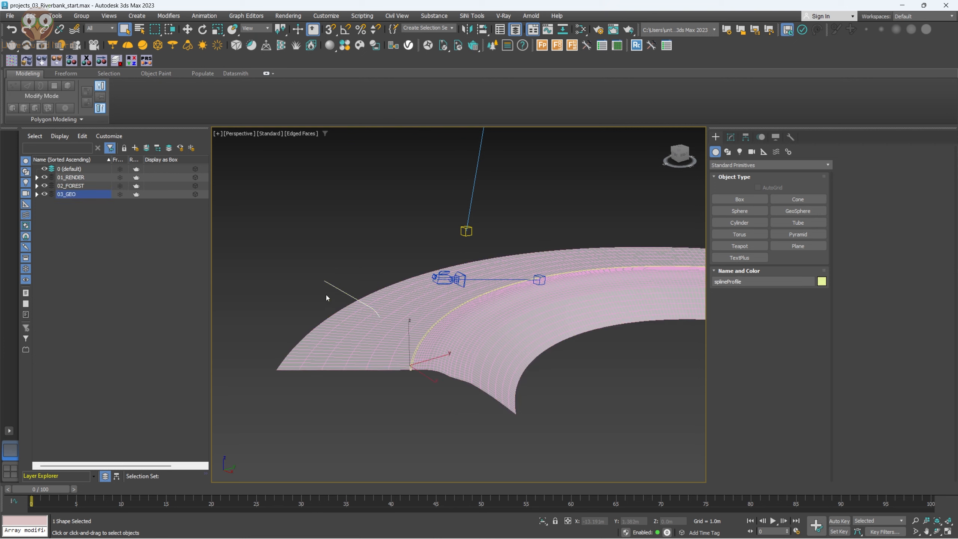
pyautogui.press('f')
pyautogui.hotkey('alt', 'q')
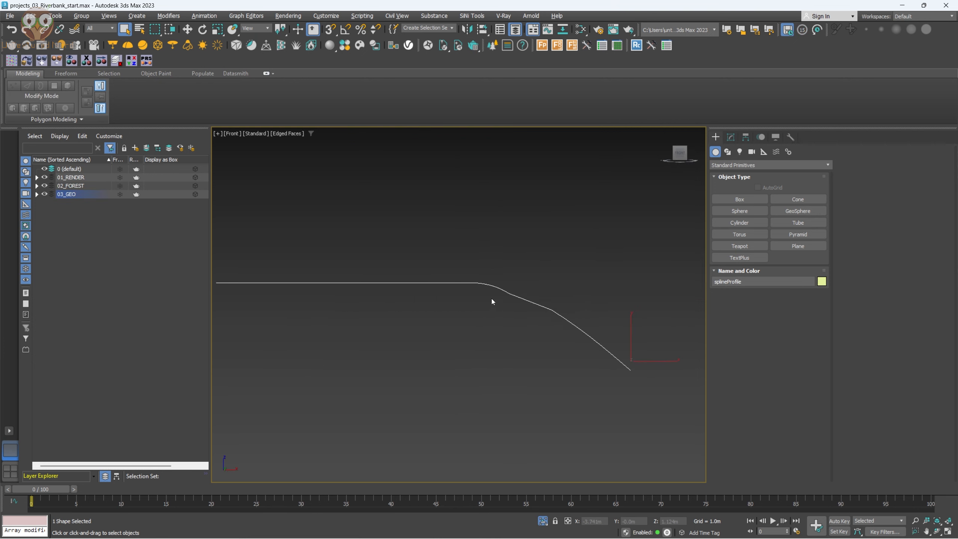
# Step: End the isolation and examine how the profile spline relates to the curved riverbank surface
pyautogui.hotkey('alt', 'q')
pyautogui.keyDown('alt'); pyautogui.moveTo(583, 307); pyautogui.dragTo(563, 334, button='middle'); pyautogui.keyUp('alt')
pyautogui.scroll(-5, 612, 321)
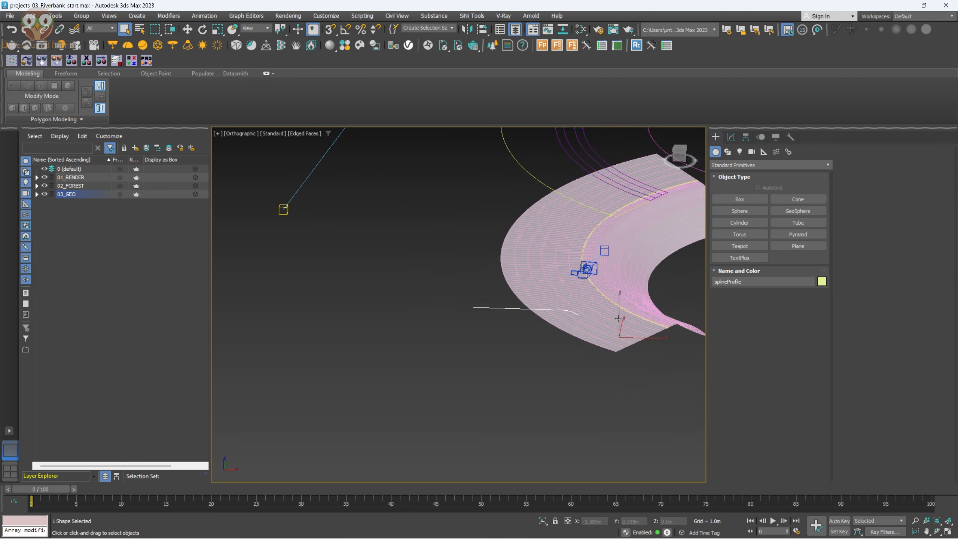
pyautogui.keyDown('alt'); pyautogui.moveTo(619, 322); pyautogui.dragTo(543, 352, button='middle'); pyautogui.keyUp('alt')
pyautogui.keyDown('alt'); pyautogui.moveTo(541, 191); pyautogui.dragTo(601, 290, button='middle'); pyautogui.keyUp('alt')
pyautogui.scroll(3, 571, 338)
pyautogui.keyDown('alt'); pyautogui.moveTo(571, 339); pyautogui.dragTo(565, 342, button='middle'); pyautogui.keyUp('alt')
pyautogui.scroll(-2, 565, 343)
pyautogui.moveTo(553, 298); pyautogui.dragTo(539, 323, button='middle')
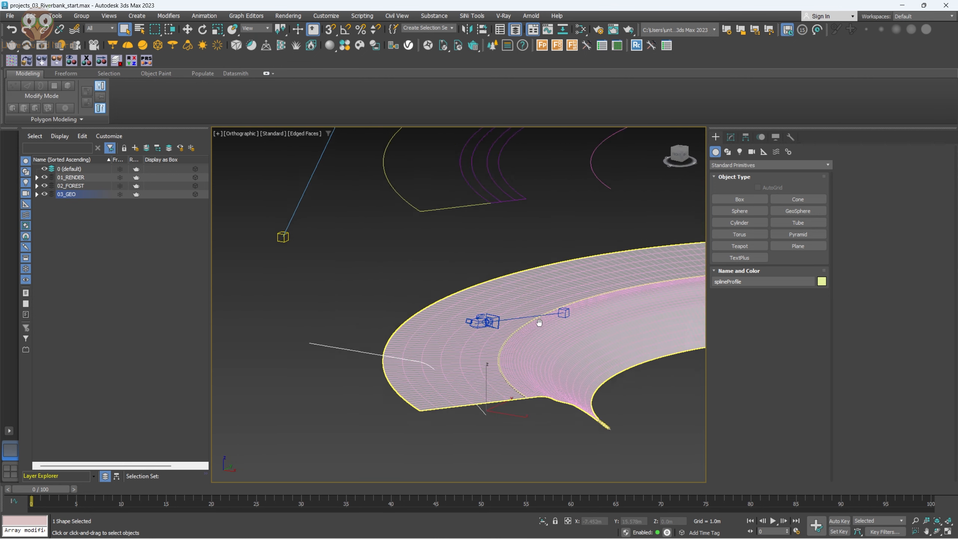
# Step: Select the grass edge spline above the surface and expand the 02_FOREST and 02_01_F_Splines layers to locate it
pyautogui.moveTo(564, 266); pyautogui.dragTo(505, 352, button='middle')
pyautogui.moveTo(602, 231); pyautogui.dragTo(404, 295)
pyautogui.click(403, 296)
pyautogui.moveTo(356, 273); pyautogui.dragTo(360, 309)
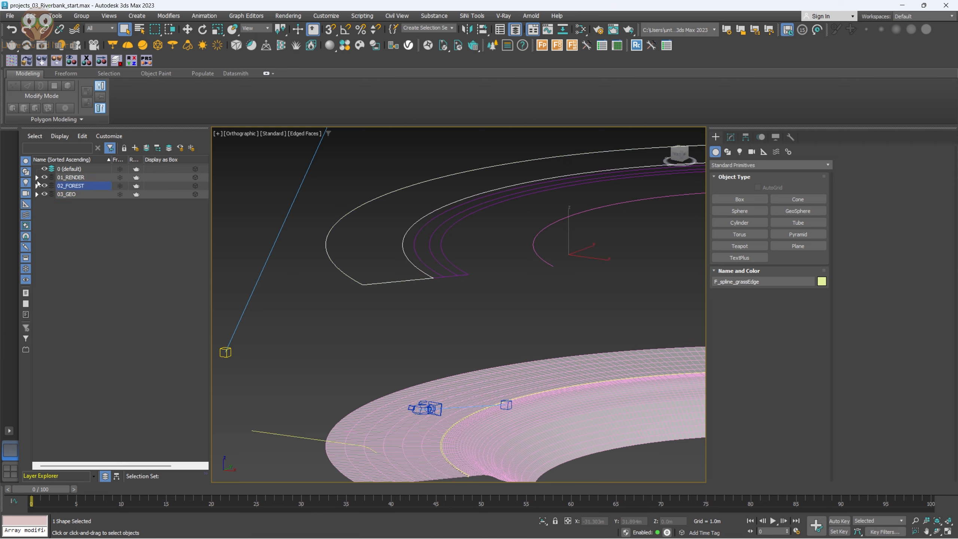
pyautogui.click(36, 185)
pyautogui.click(45, 194)
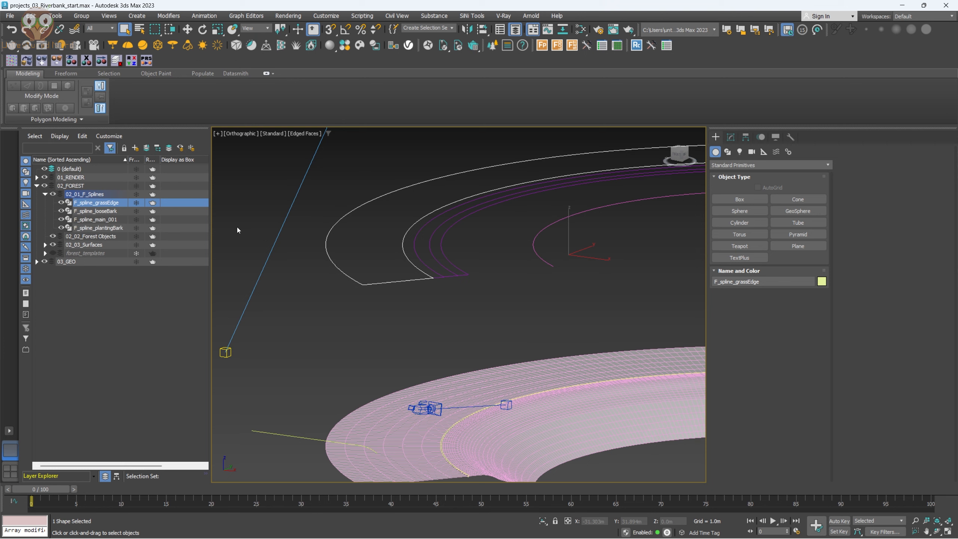
pyautogui.keyDown('alt'); pyautogui.moveTo(238, 229); pyautogui.dragTo(344, 328, button='middle'); pyautogui.keyUp('alt')
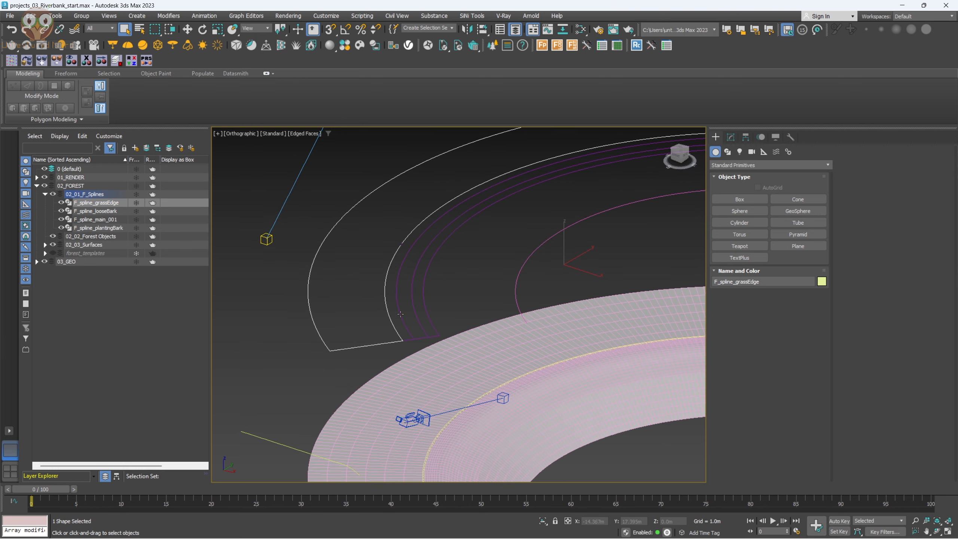
# Step: Examine the loose bark, planting bark and main splines by selecting each one in turn
pyautogui.scroll(4, 403, 337)
pyautogui.click(410, 343)
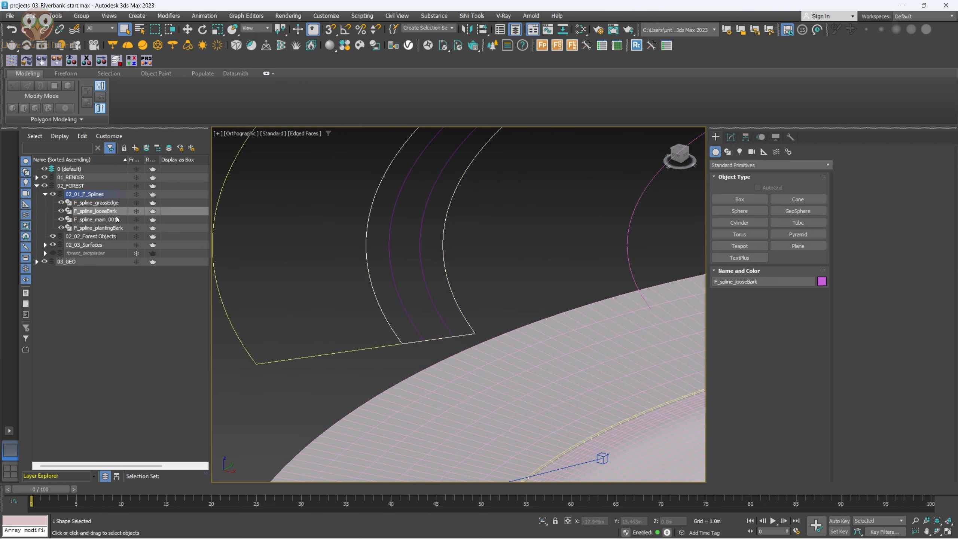
pyautogui.keyDown('alt'); pyautogui.moveTo(219, 257); pyautogui.dragTo(363, 286, button='middle'); pyautogui.keyUp('alt')
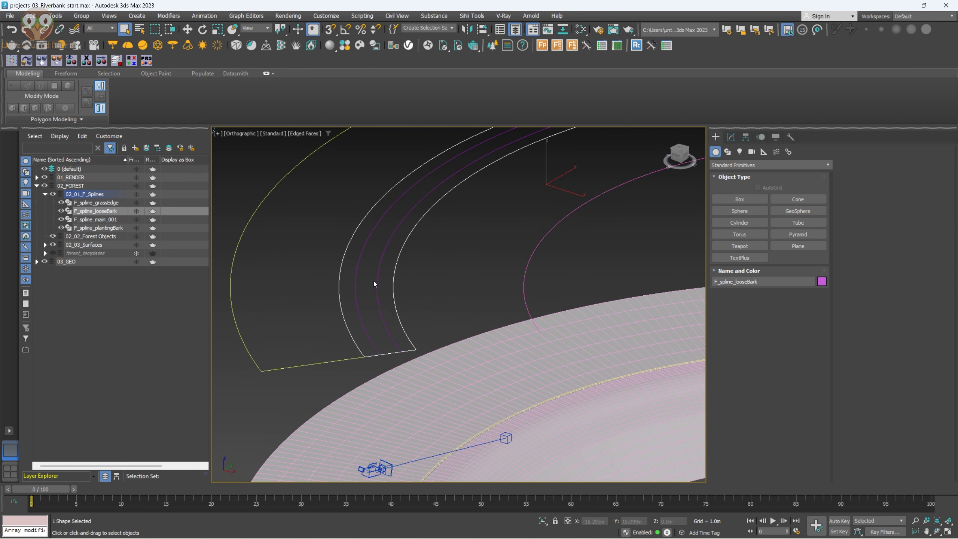
pyautogui.click(377, 280)
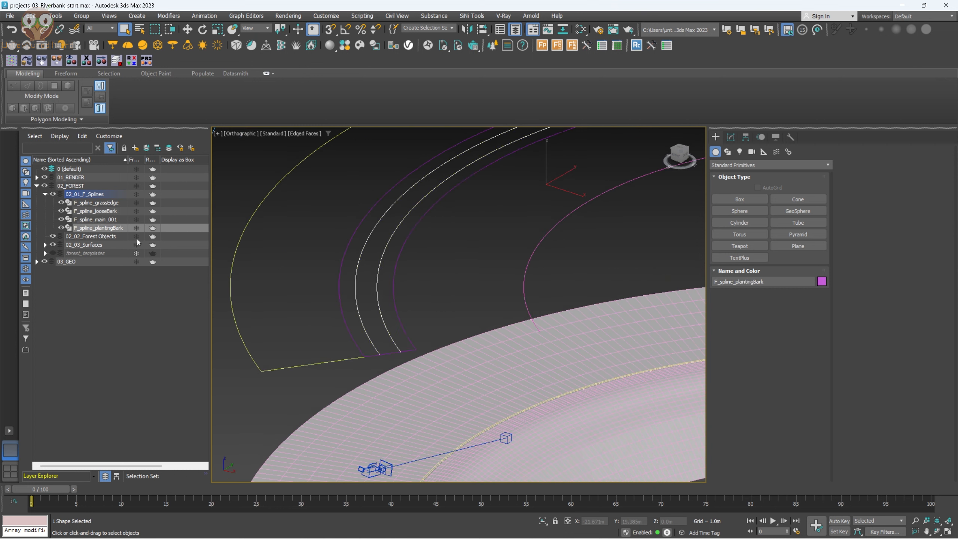
pyautogui.click(524, 261)
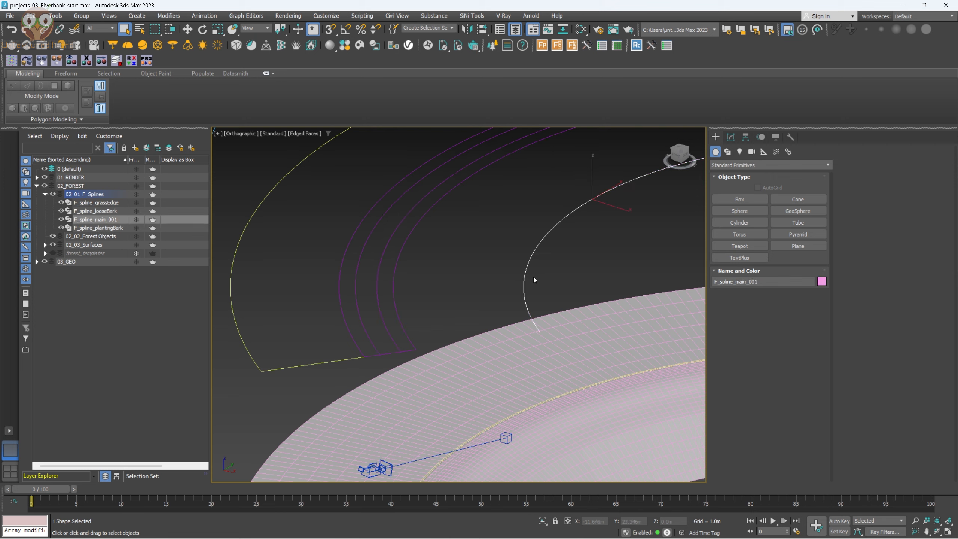
pyautogui.keyDown('alt'); pyautogui.moveTo(611, 230); pyautogui.dragTo(605, 259, button='middle'); pyautogui.keyUp('alt')
pyautogui.scroll(-4, 602, 255)
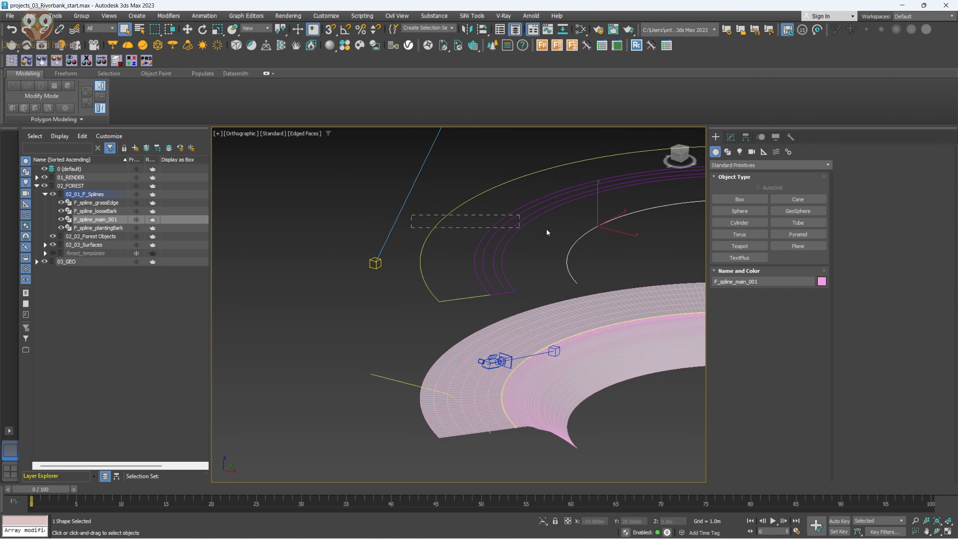
# Step: Select the grass edge spline again and compare its outline with the surface below
pyautogui.moveTo(546, 230); pyautogui.dragTo(653, 237)
pyautogui.keyDown('alt'); pyautogui.moveTo(653, 237); pyautogui.dragTo(572, 263, button='middle'); pyautogui.keyUp('alt')
pyautogui.click(420, 287)
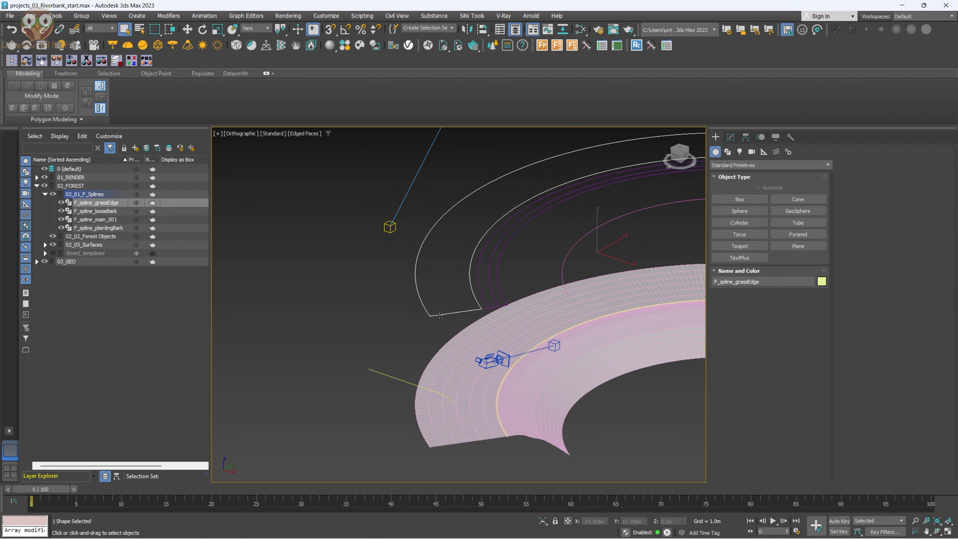
pyautogui.moveTo(420, 286)
pyautogui.keyDown('alt'); pyautogui.mouseDown(button='middle')
pyautogui.moveTo(450, 321)
pyautogui.moveTo(423, 294)
pyautogui.mouseUp(button='middle'); pyautogui.keyUp('alt')
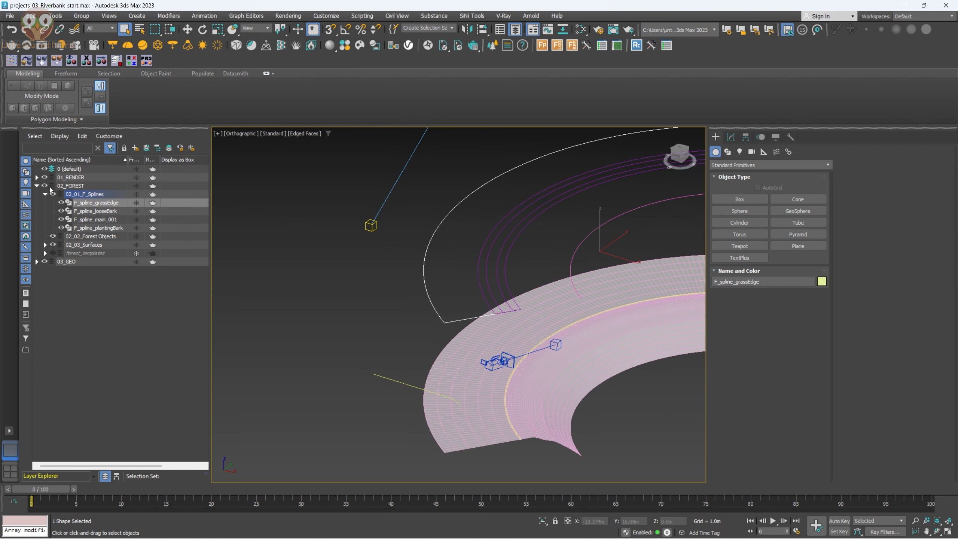
# Step: Make 02_02_Forest Objects the active layer and generate a Forest Pro object on the main riverbank surface
pyautogui.click(60, 236)
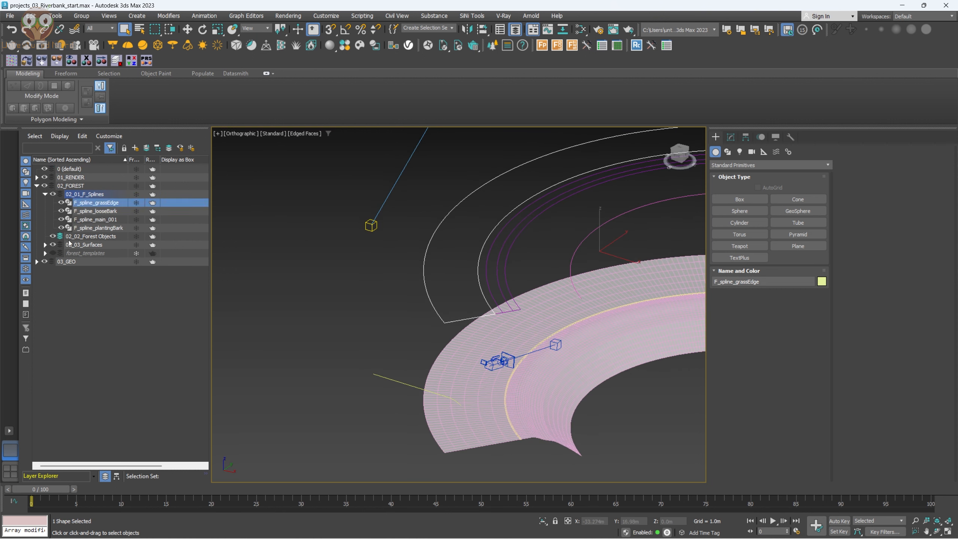
pyautogui.click(547, 47)
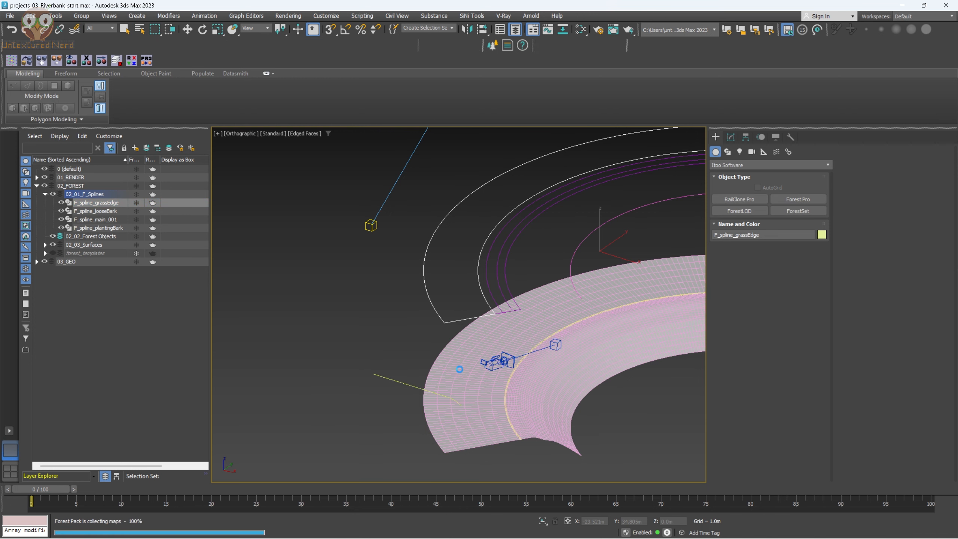
pyautogui.click(798, 198)
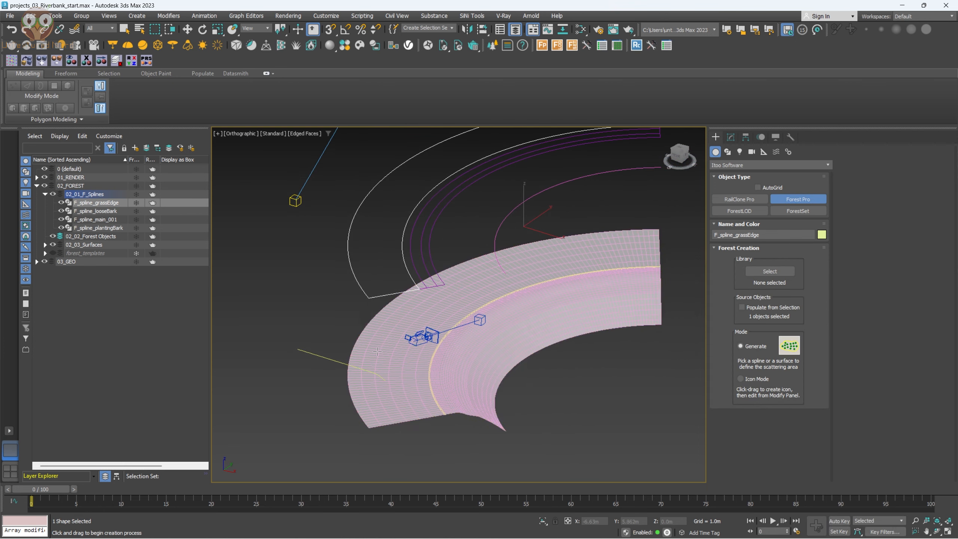
pyautogui.click(425, 383)
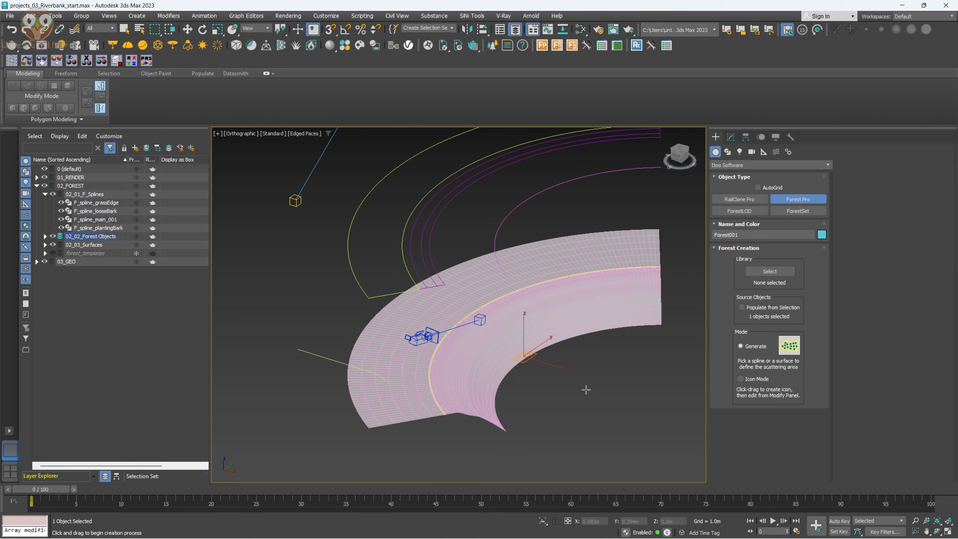
pyautogui.rightClick(617, 369)
# Step: Open the Forest object's library browser and show the Lawns presets of the Forest Library
pyautogui.click(731, 138)
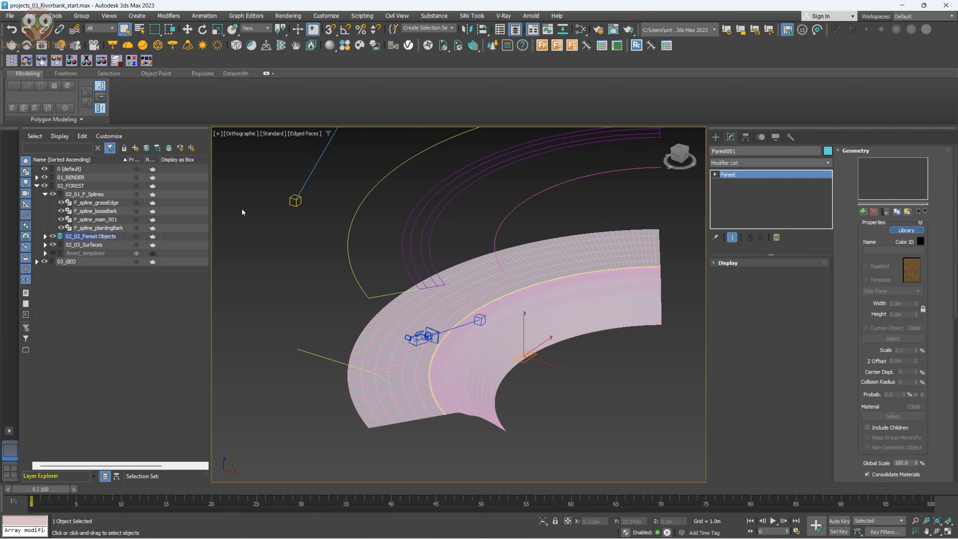
pyautogui.click(196, 120)
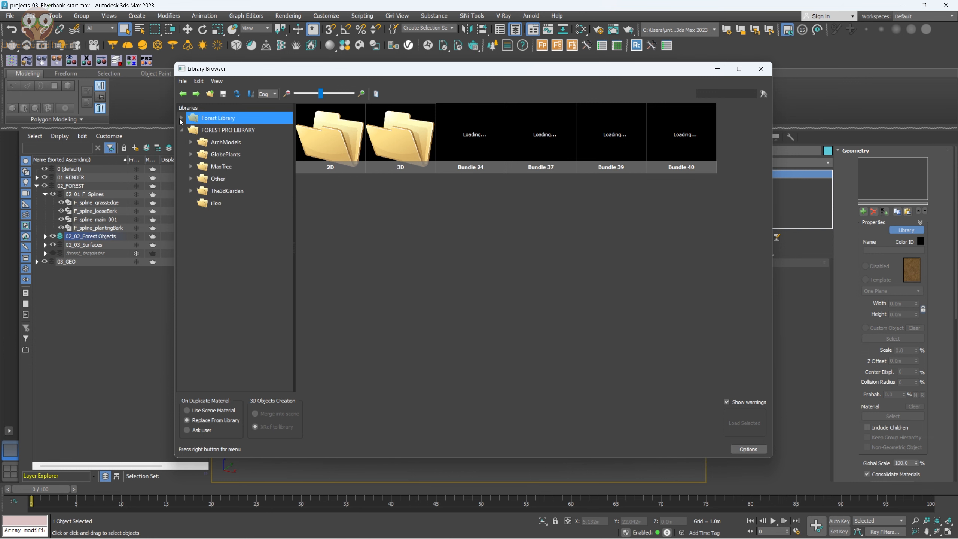
pyautogui.click(182, 130)
pyautogui.click(182, 117)
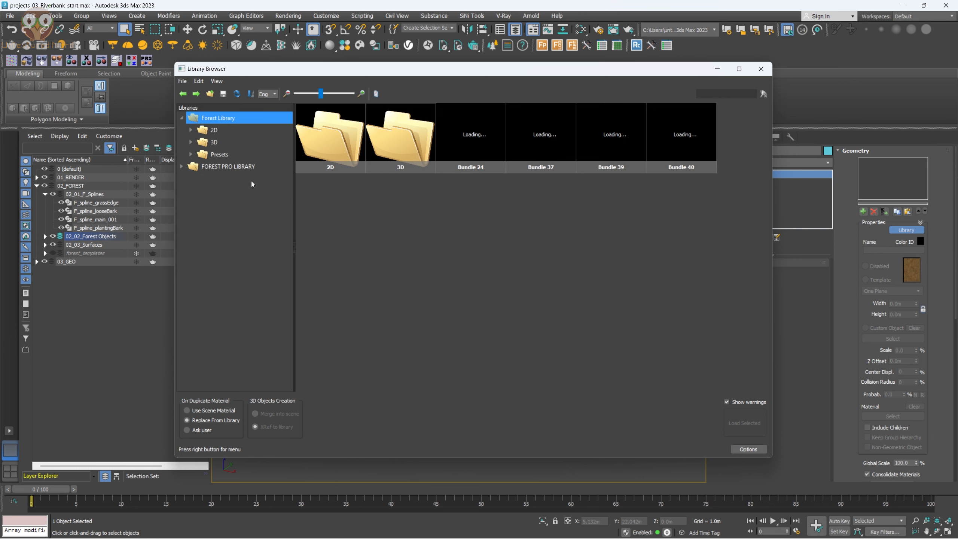
pyautogui.click(191, 155)
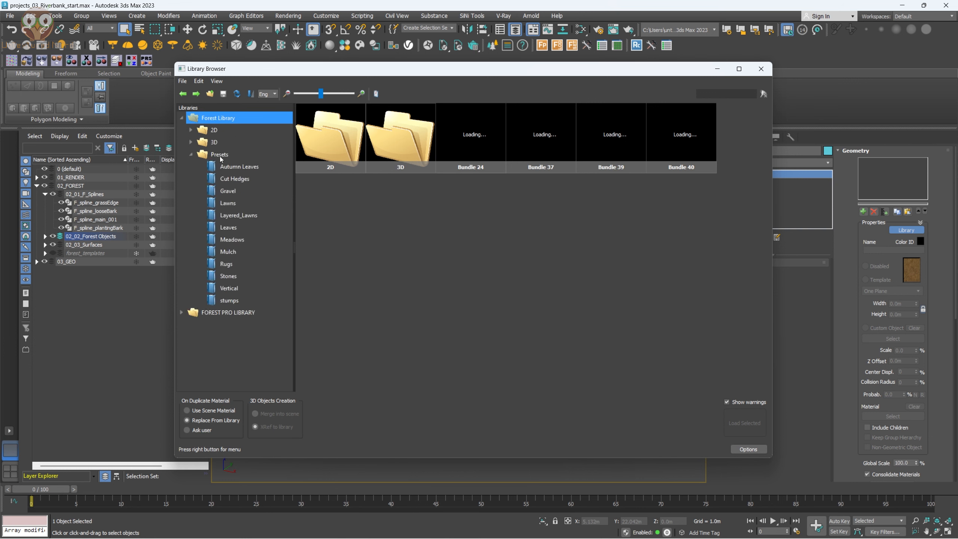
pyautogui.click(229, 204)
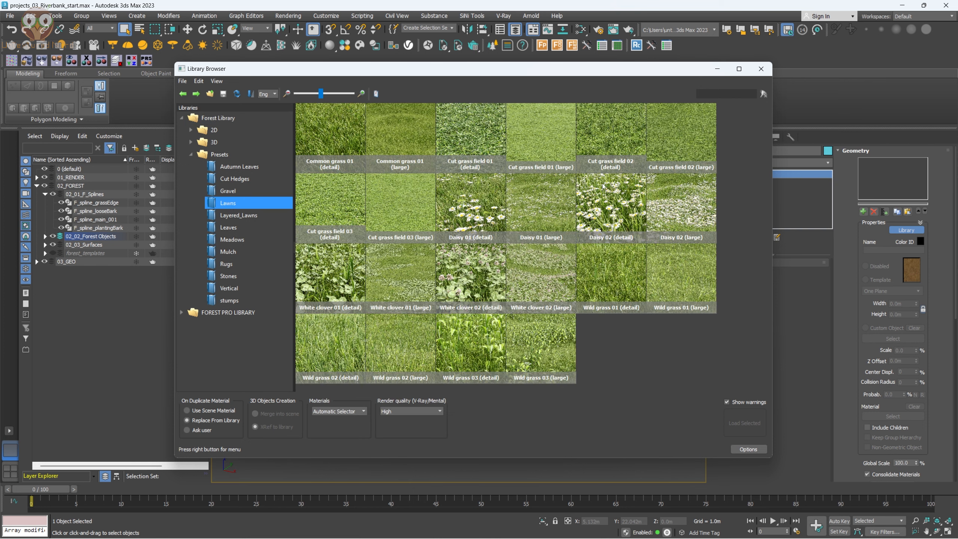
# Step: Load the Cut grass field 02 (detail) preset, rescaling the XRef objects to the system unit scale
pyautogui.click(678, 150)
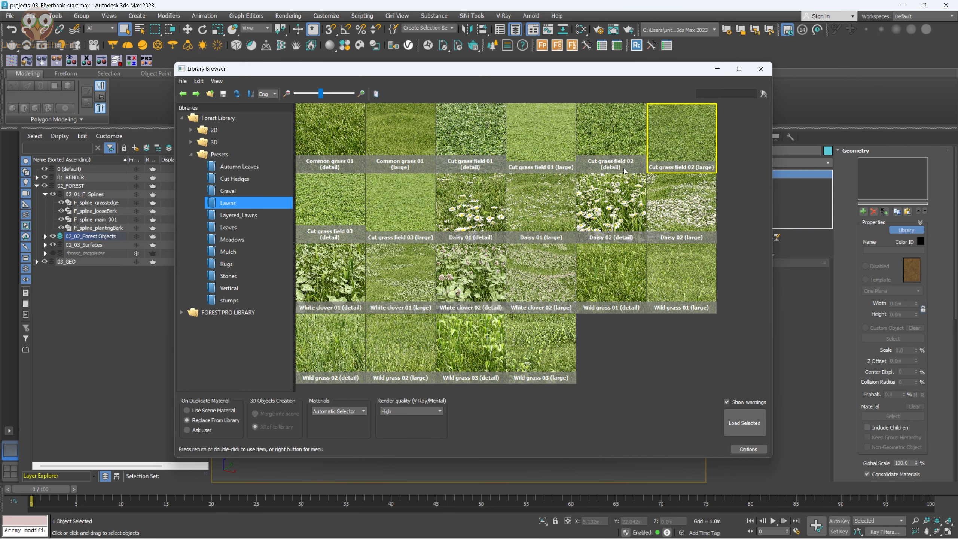
pyautogui.moveTo(604, 76); pyautogui.dragTo(570, 91)
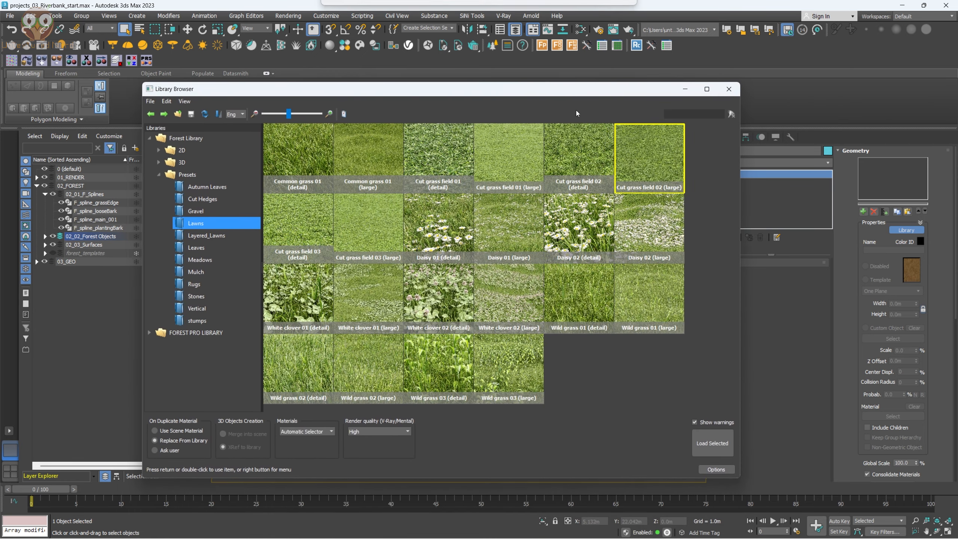
pyautogui.click(580, 161)
pyautogui.click(714, 447)
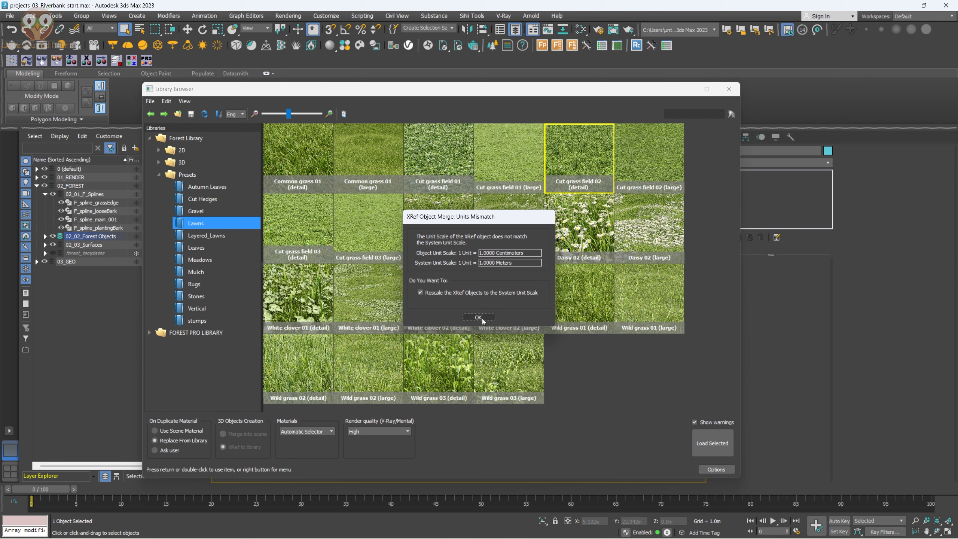
pyautogui.click(478, 317)
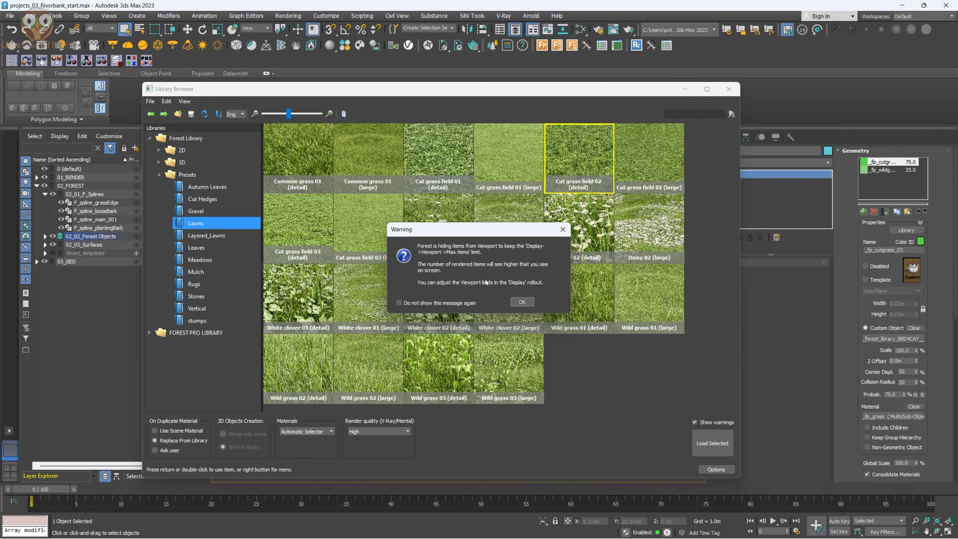
pyautogui.click(522, 301)
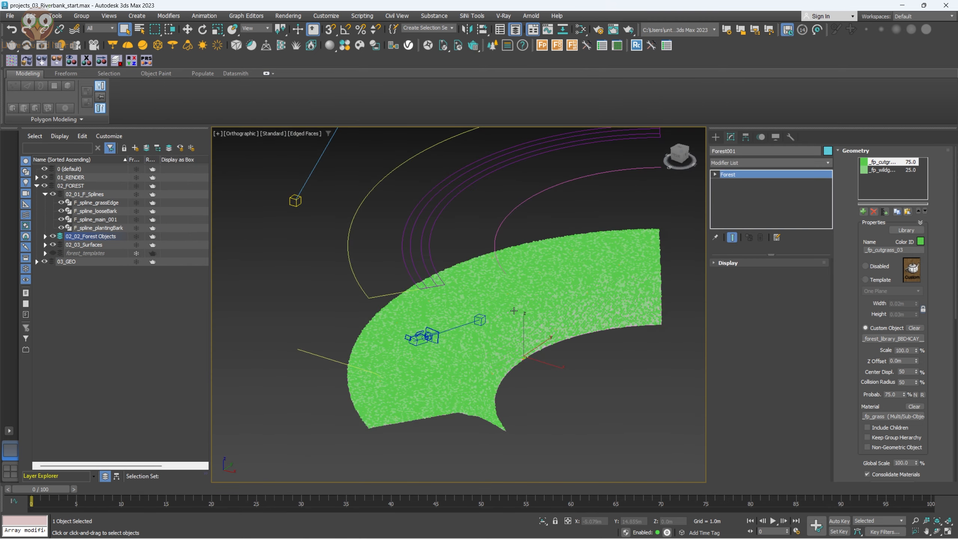
# Step: Look over the scattered grass and open the Forest object's surface settings
pyautogui.scroll(5, 445, 366)
pyautogui.scroll(-6, 464, 362)
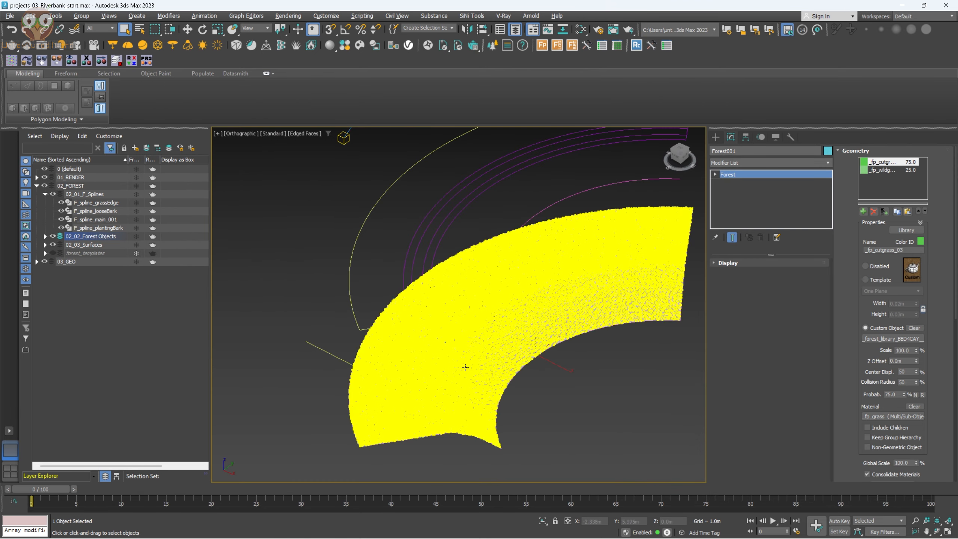
pyautogui.keyDown('alt'); pyautogui.moveTo(464, 357); pyautogui.dragTo(460, 357, button='middle'); pyautogui.keyUp('alt')
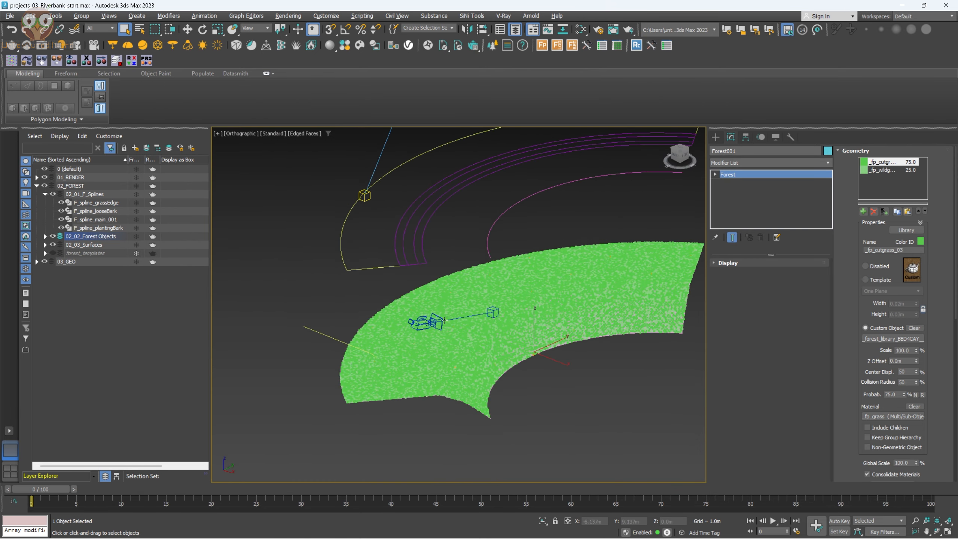
pyautogui.click(891, 150)
pyautogui.click(761, 275)
pyautogui.click(894, 150)
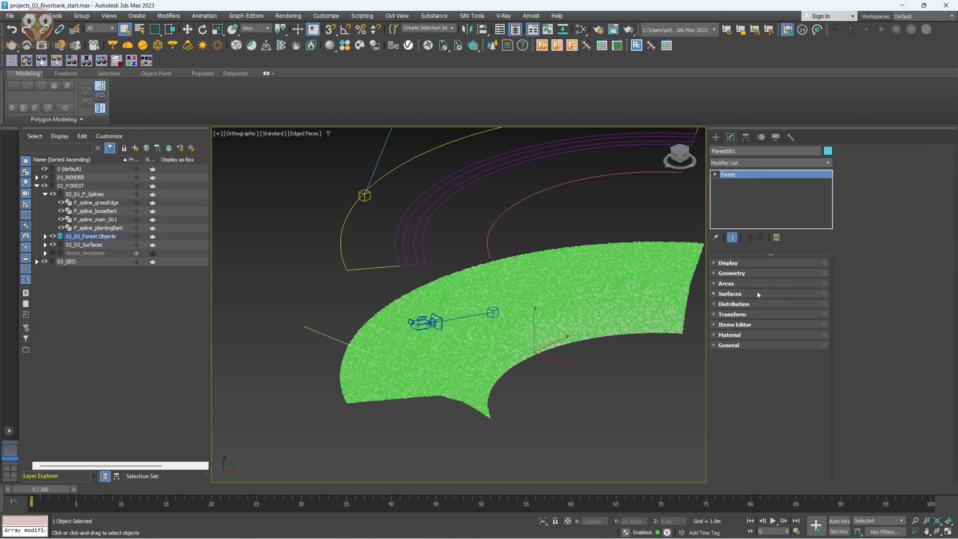
pyautogui.click(747, 294)
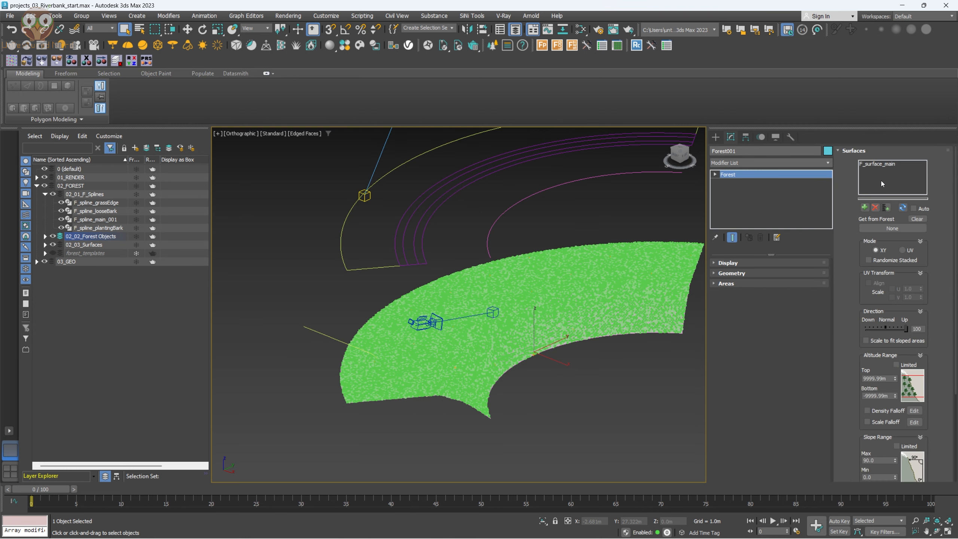
# Step: Add the grass edge spline F_spline_grassEdge as an include area of the Forest001 scatter
pyautogui.click(914, 209)
pyautogui.click(890, 164)
pyautogui.click(785, 282)
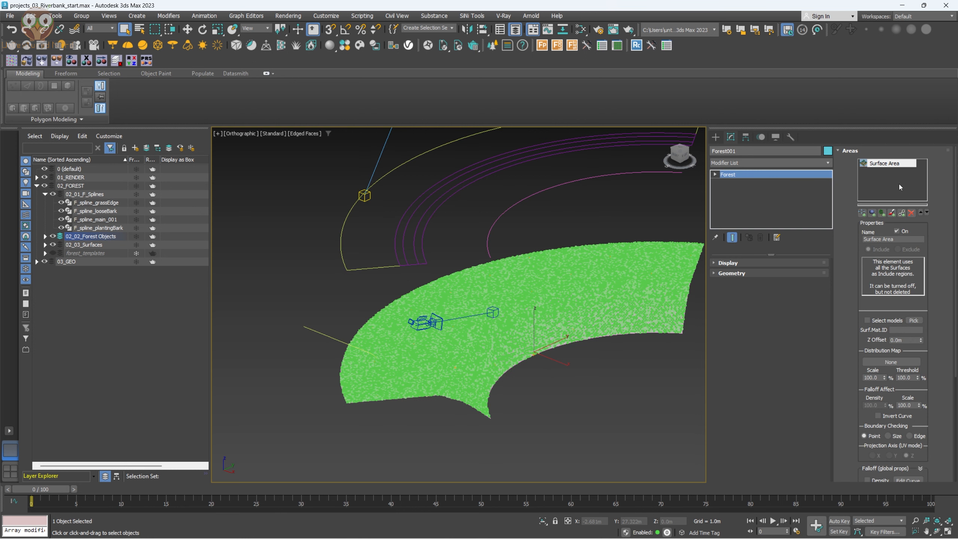
pyautogui.click(863, 213)
pyautogui.click(405, 250)
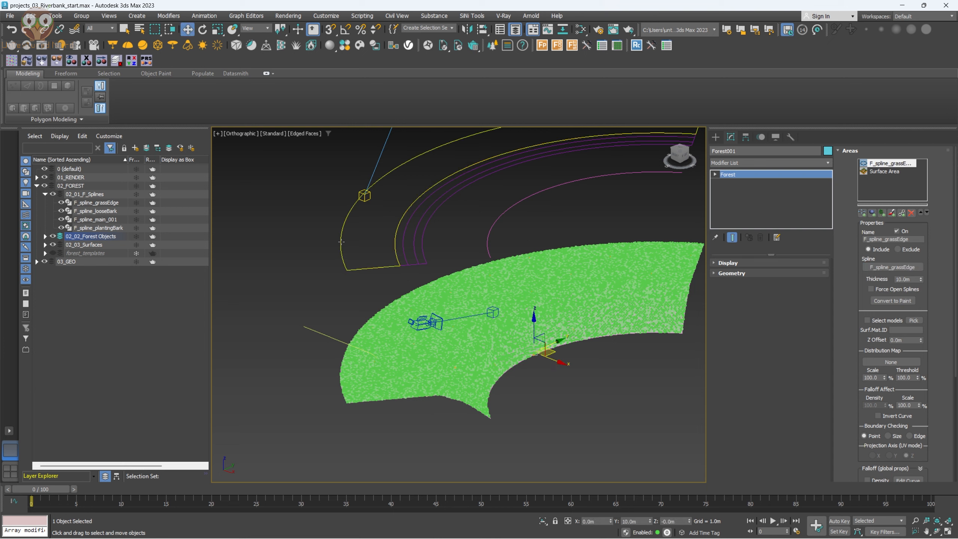
pyautogui.keyDown('alt'); pyautogui.moveTo(591, 326); pyautogui.dragTo(596, 340, button='middle'); pyautogui.keyUp('alt')
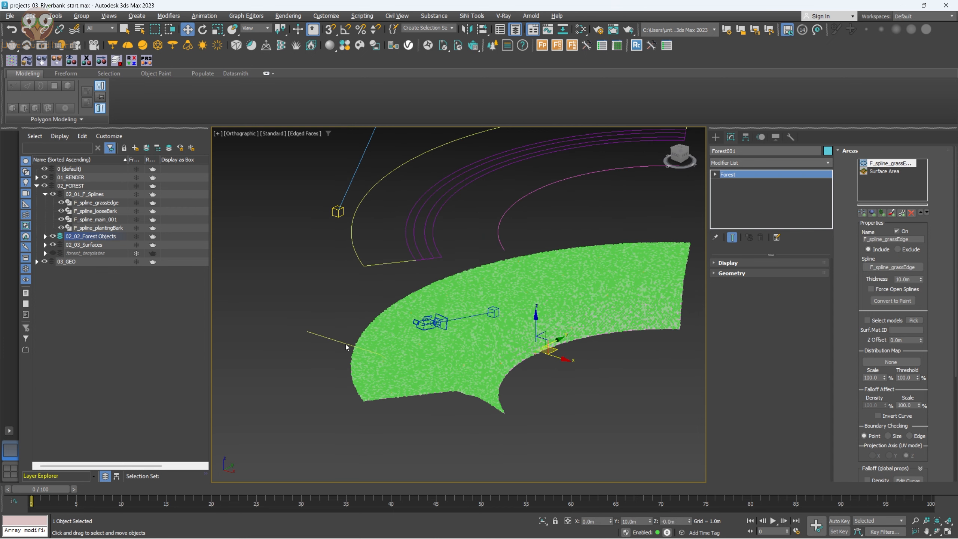
# Step: Turn off the Surface Area of the Forest001 scatter, leaving only the spline area active
pyautogui.click(889, 169)
pyautogui.click(897, 231)
pyautogui.scroll(6, 369, 353)
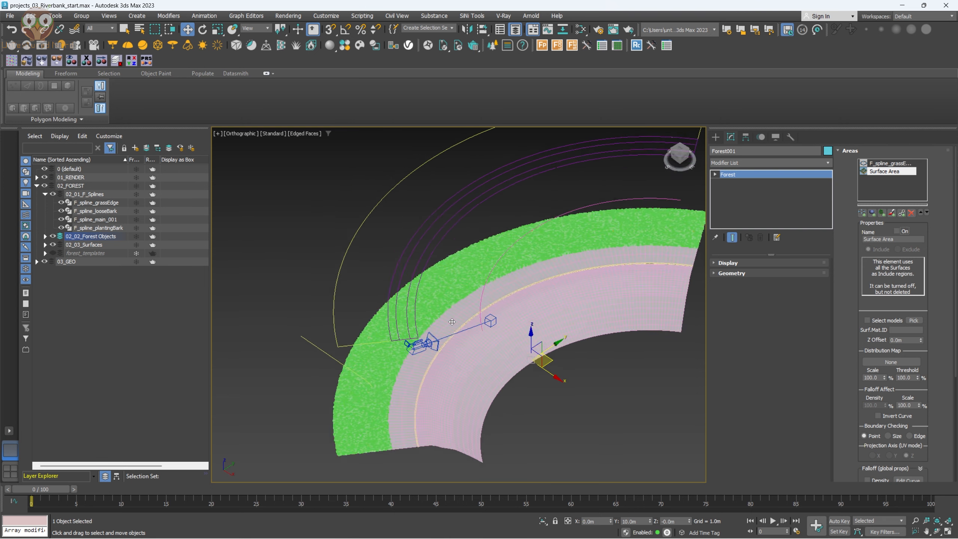
pyautogui.scroll(5, 368, 353)
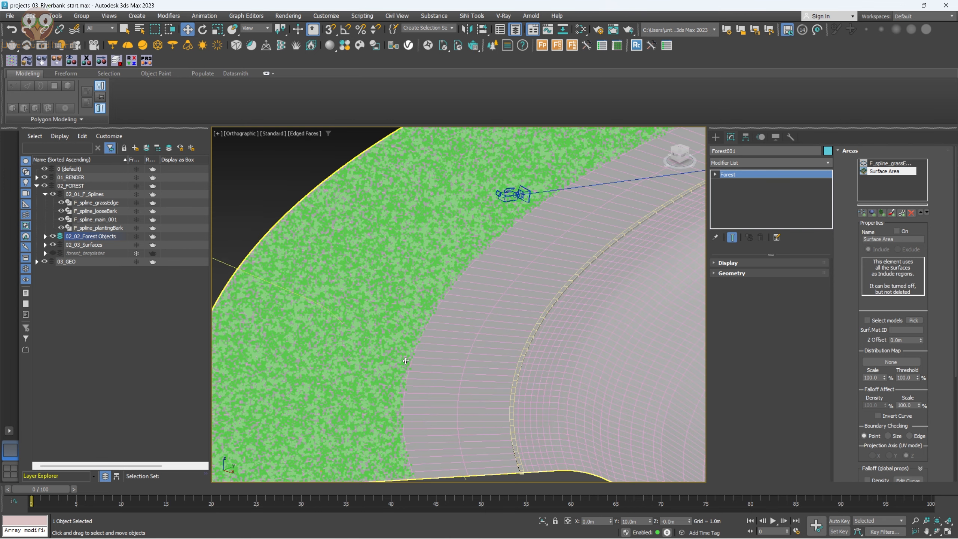
pyautogui.scroll(-3, 421, 337)
# Step: Deselect everything, test-render the scene in V-Ray to check the grass edge, and stop the render
pyautogui.click(316, 215)
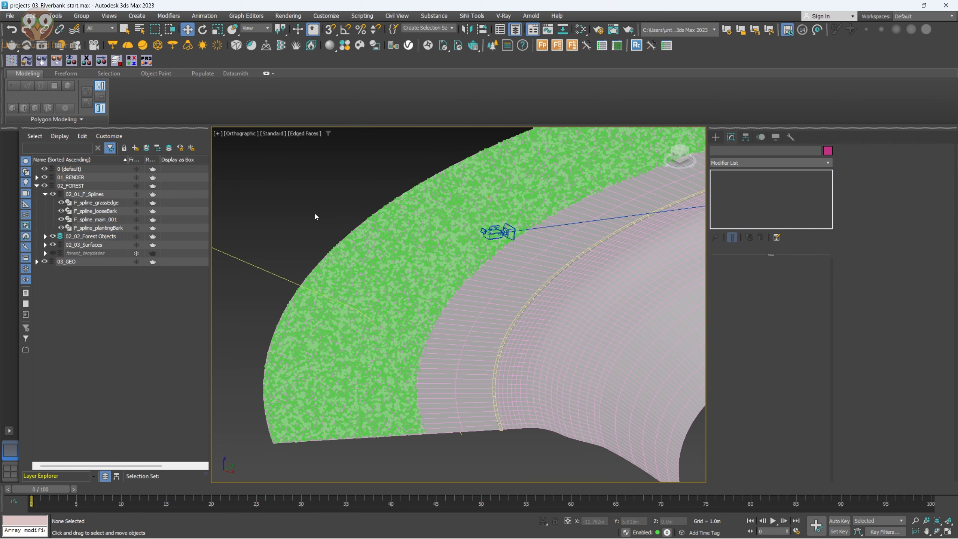
pyautogui.hotkey('shift', 'q')
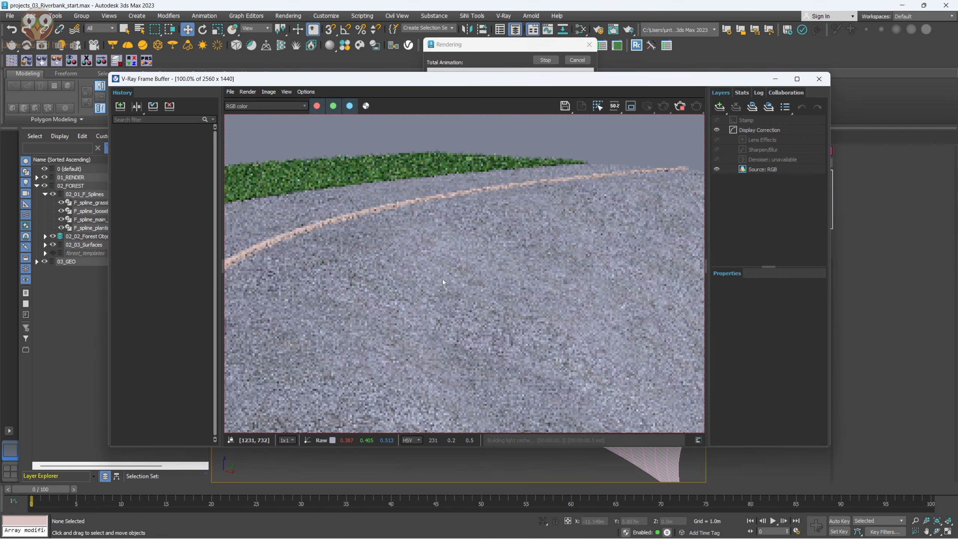
pyautogui.scroll(-2, 442, 279)
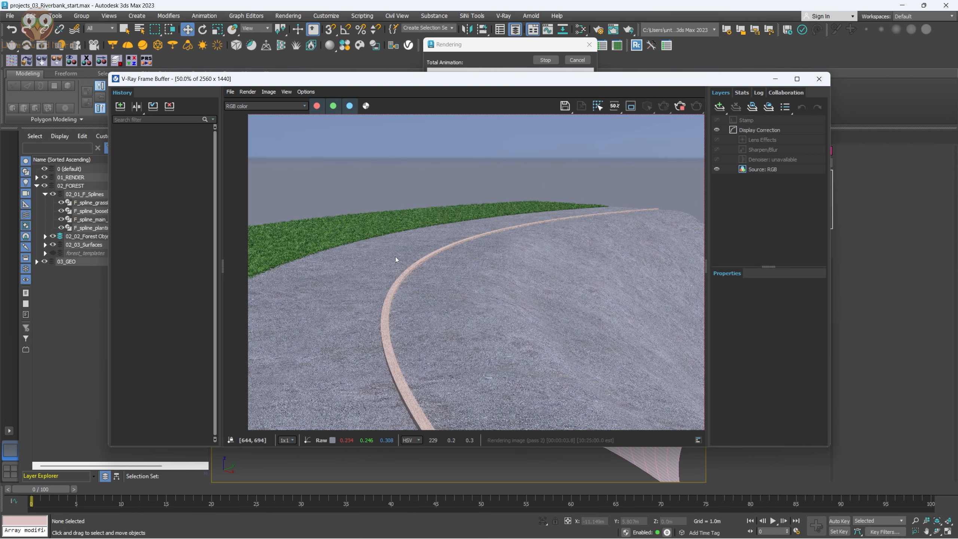
pyautogui.click(683, 108)
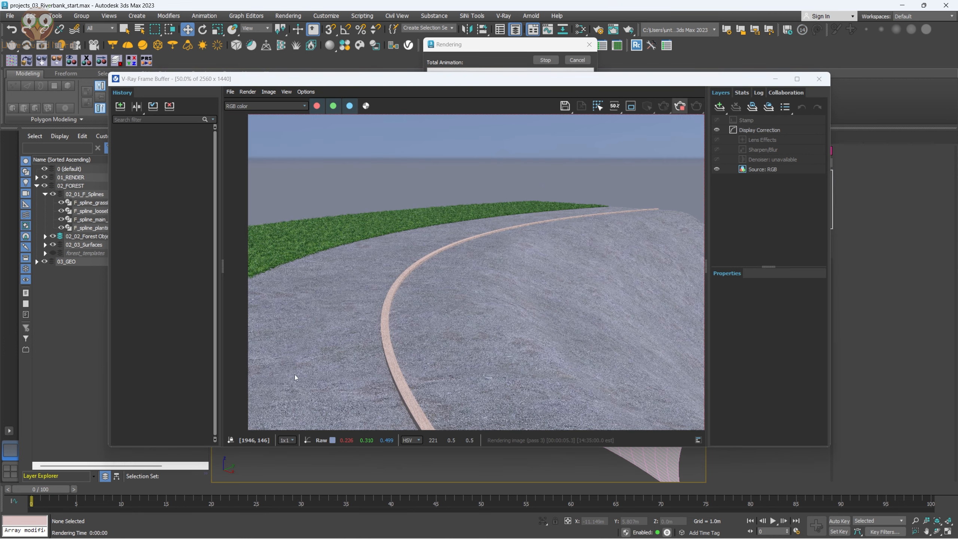
# Step: Check the riverbank reference photo in Photoshop, return to 3ds Max and close the V-Ray frame buffer
pyautogui.moveTo(58, 529)
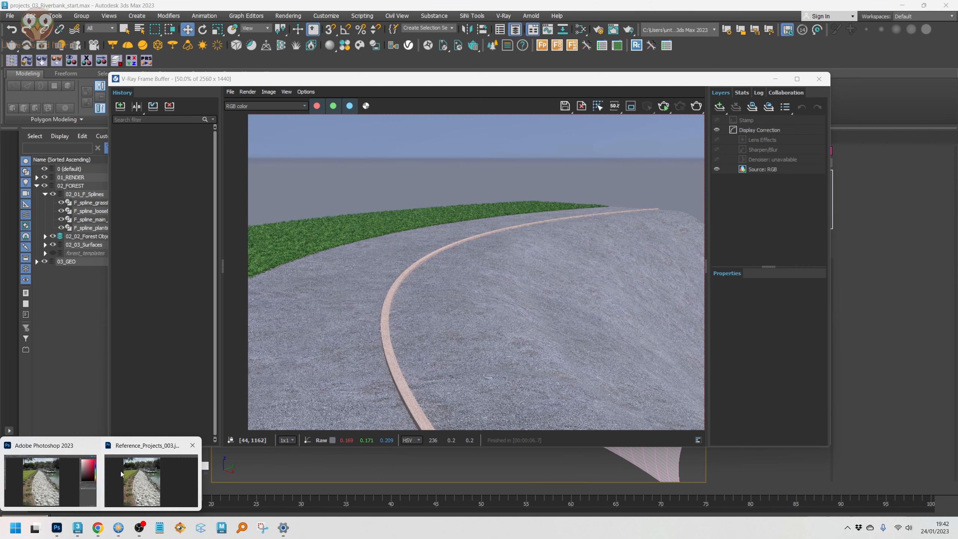
pyautogui.click(51, 481)
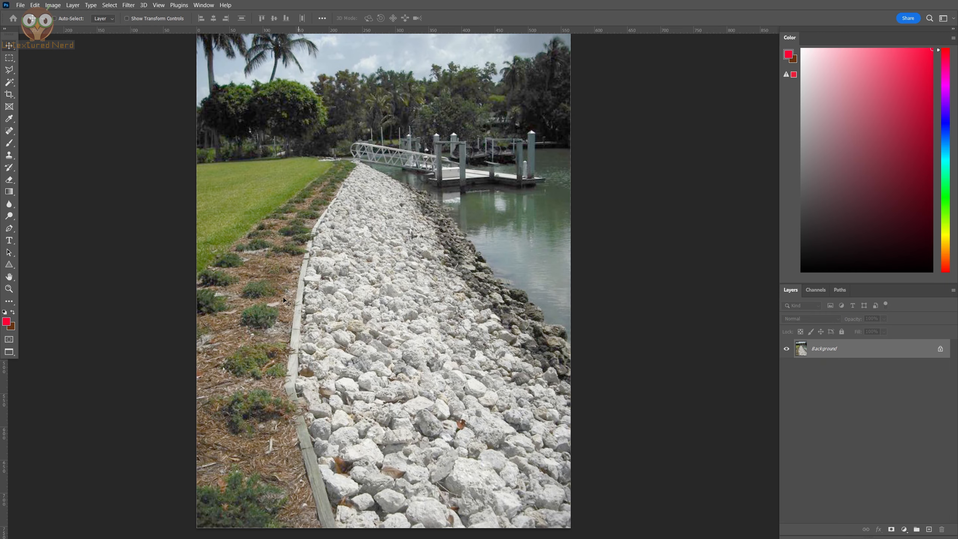
pyautogui.hotkey('alt', 'Tab')
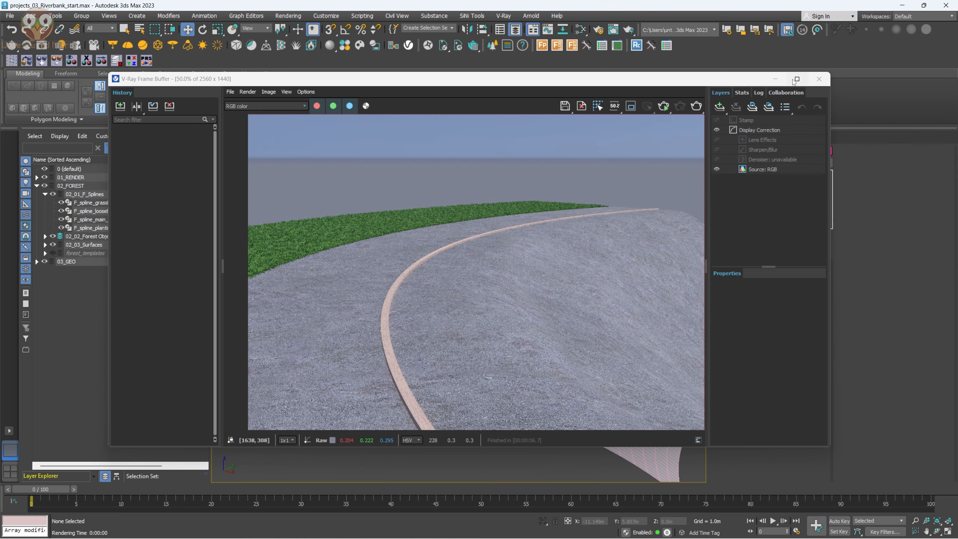
pyautogui.click(819, 79)
# Step: Select Forest001 in the 02_02_Forest Objects layer and rename it F_grass
pyautogui.keyDown('alt'); pyautogui.moveTo(490, 365); pyautogui.dragTo(450, 364, button='middle'); pyautogui.keyUp('alt')
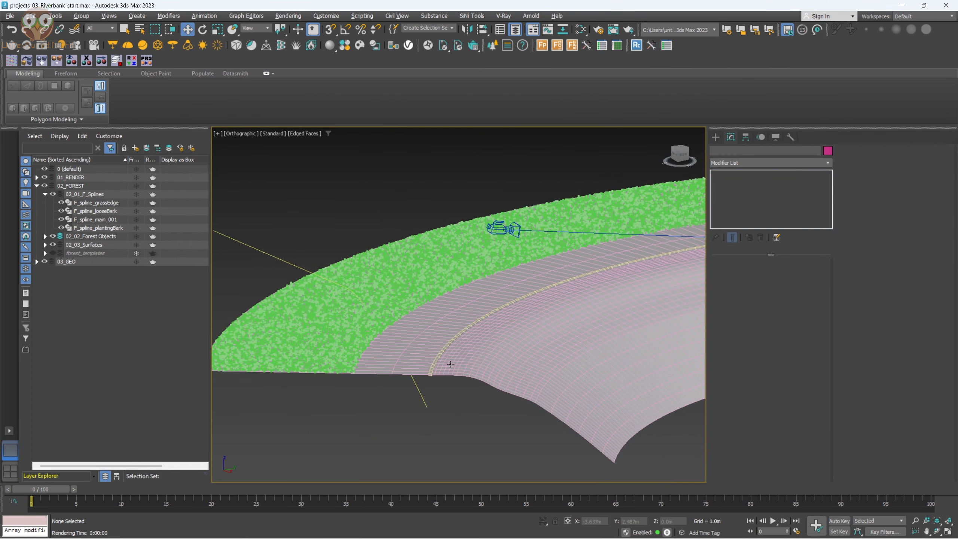
pyautogui.scroll(2, 449, 365)
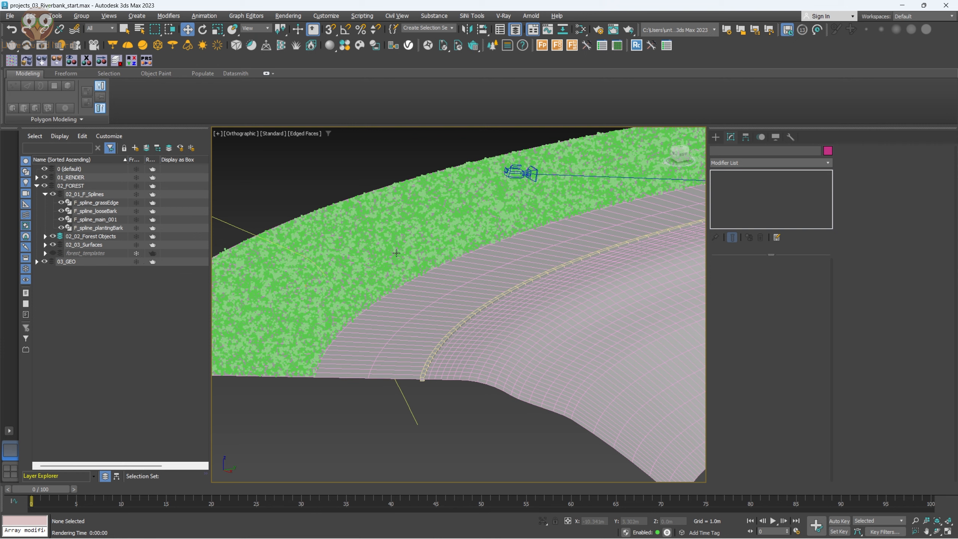
pyautogui.click(45, 237)
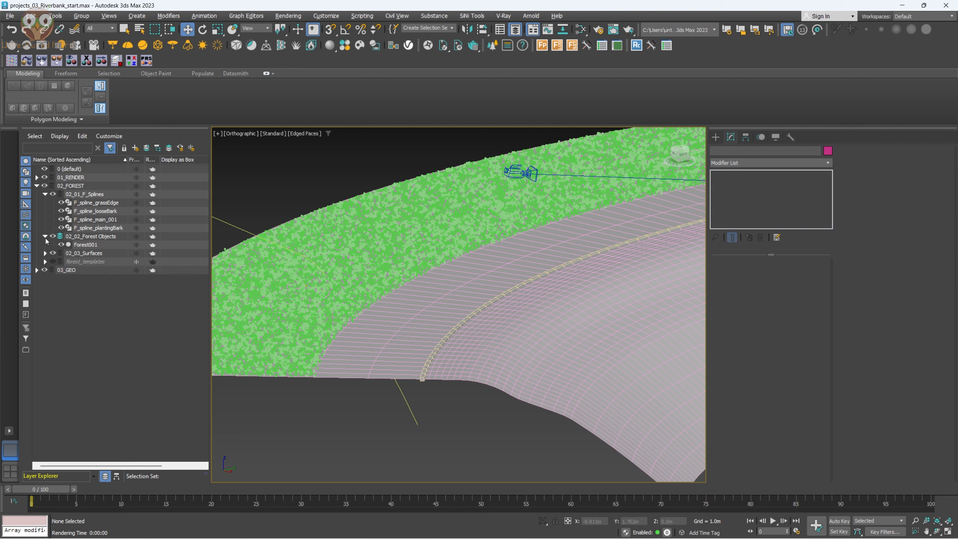
pyautogui.click(87, 244)
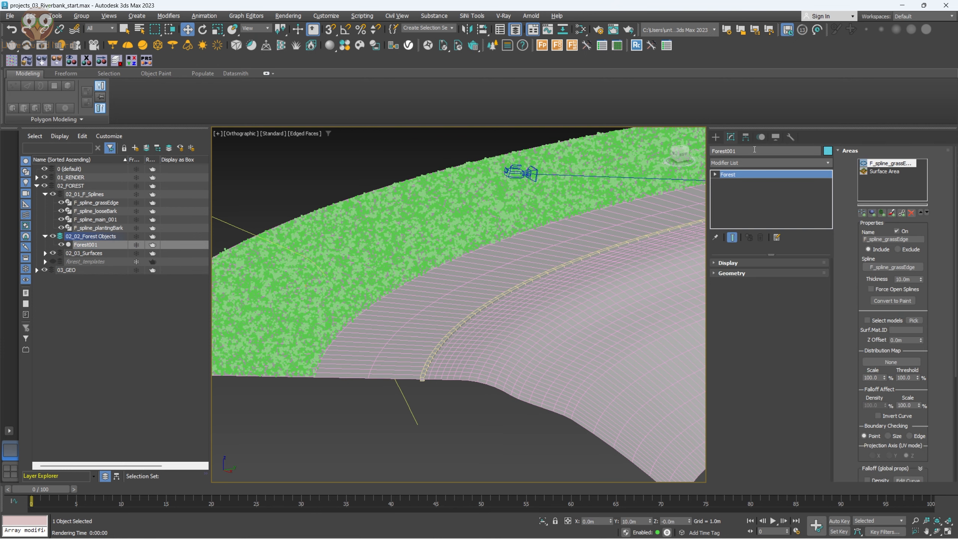
pyautogui.write('F_grass')
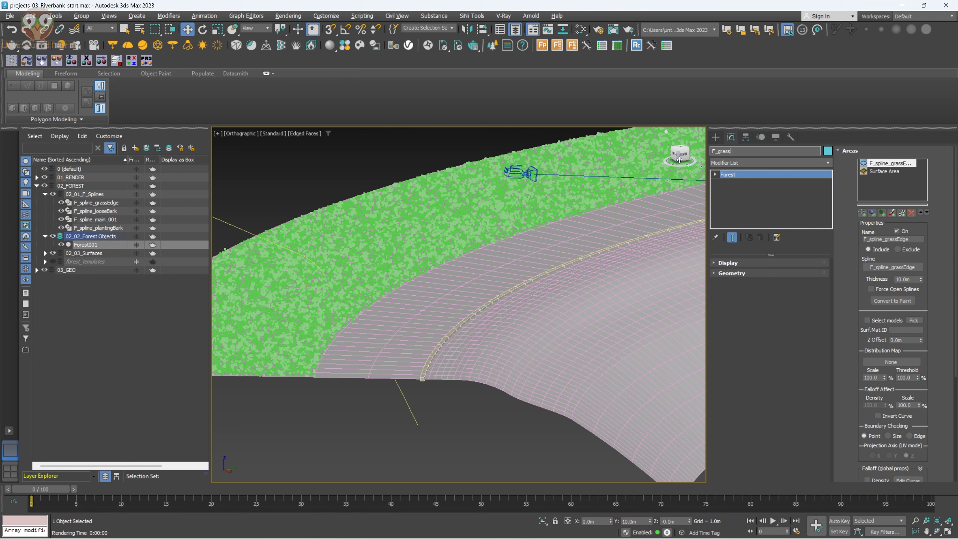
pyautogui.press('Return')
# Step: Clone the F_grass scatter as an independent copy named F_bark
pyautogui.hotkey('ctrl', 'v')
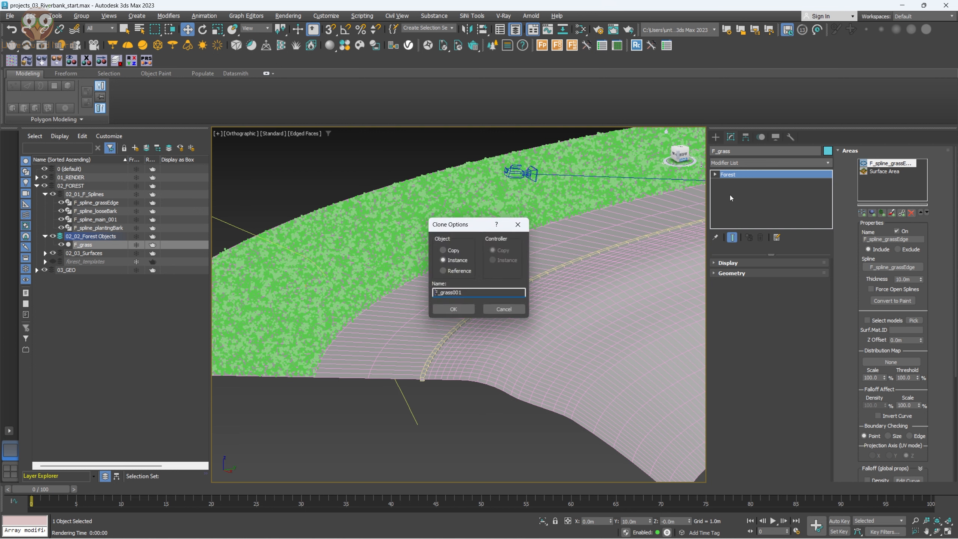
pyautogui.click(449, 251)
pyautogui.doubleClick(494, 291)
pyautogui.write('_bark')
pyautogui.click(470, 309)
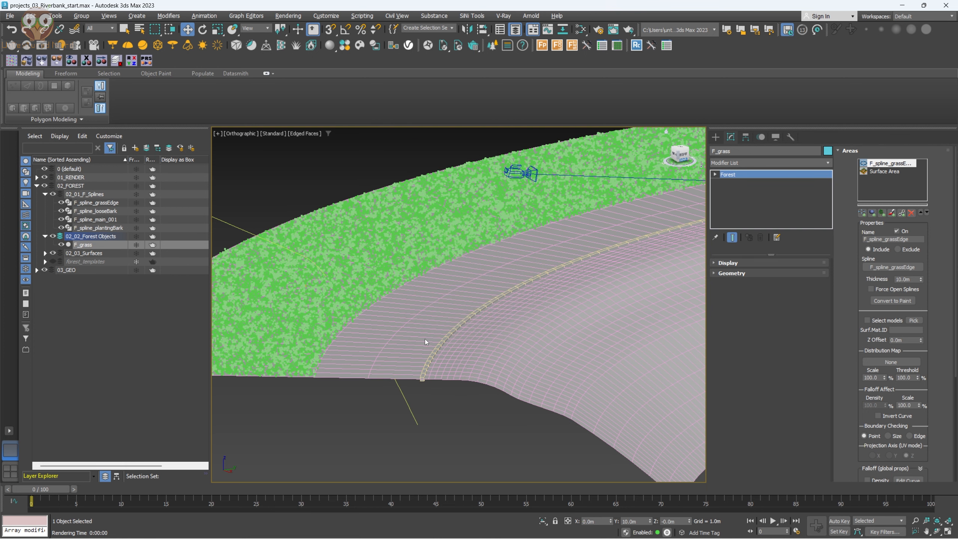
# Step: Remove the F_spline_grassEdge area from the F_bark scatter
pyautogui.scroll(-3, 478, 305)
pyautogui.keyDown('alt'); pyautogui.moveTo(485, 286); pyautogui.dragTo(496, 303, button='middle'); pyautogui.keyUp('alt')
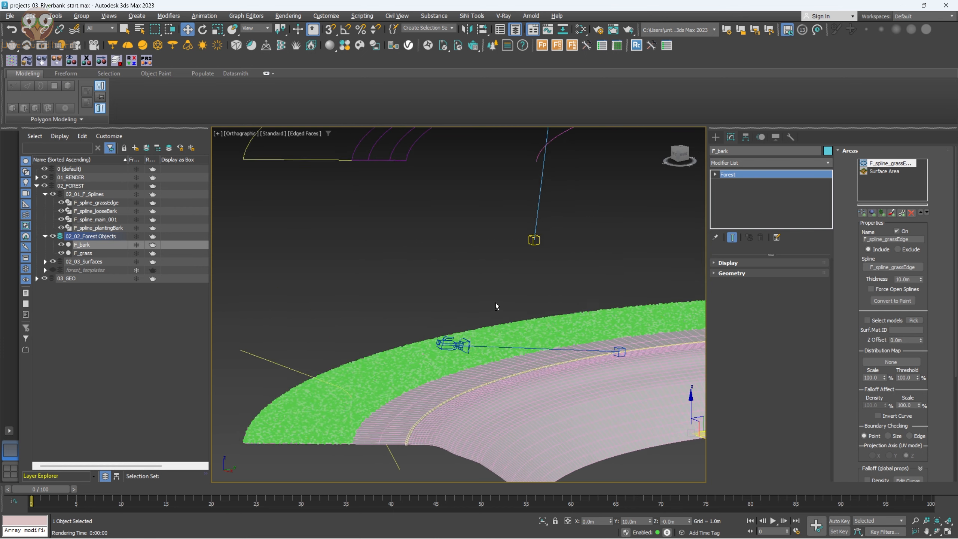
pyautogui.click(912, 213)
# Step: Delete both grass items from the geometry list of F_bark
pyautogui.keyDown('alt'); pyautogui.moveTo(635, 301); pyautogui.dragTo(566, 273, button='middle'); pyautogui.keyUp('alt')
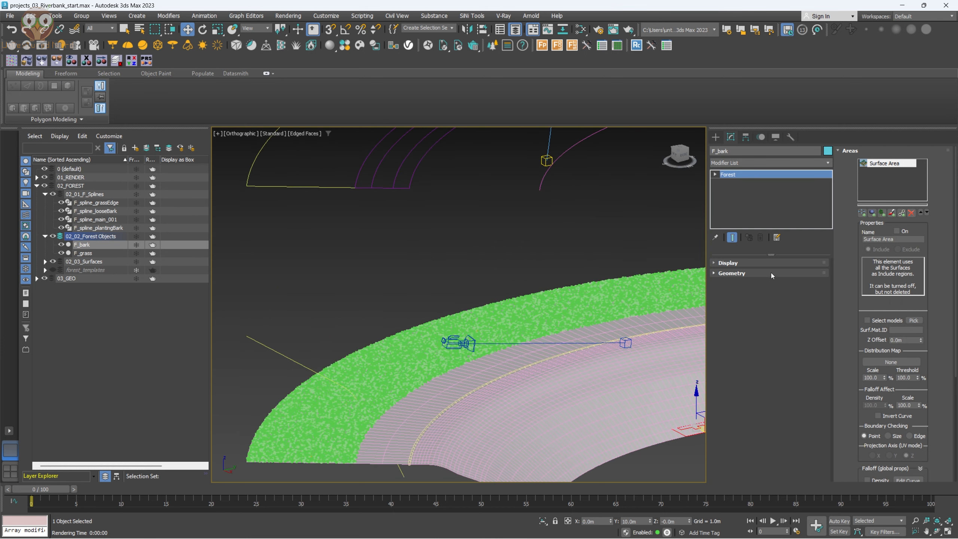
pyautogui.click(772, 272)
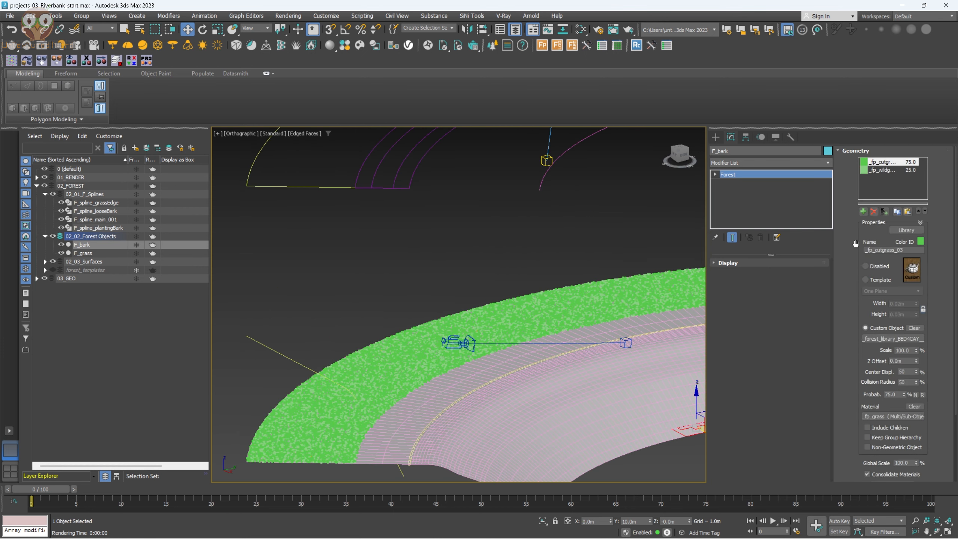
pyautogui.click(875, 212)
pyautogui.click(875, 212)
# Step: Load the Bark Natural Light mulch preset into F_bark, rescaling XRef objects to the system unit and accepting the recommended proxy and animation options
pyautogui.click(909, 231)
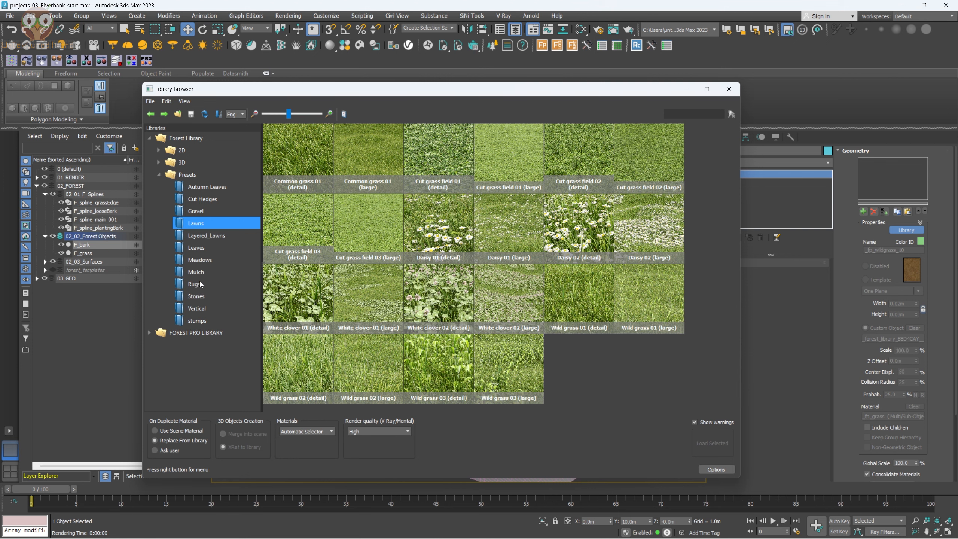
pyautogui.click(214, 272)
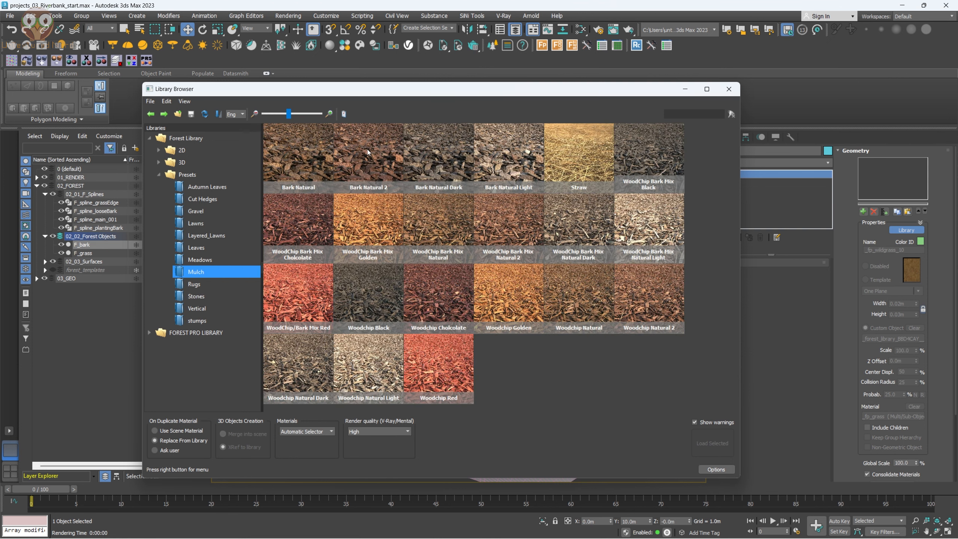
pyautogui.click(384, 161)
pyautogui.click(527, 191)
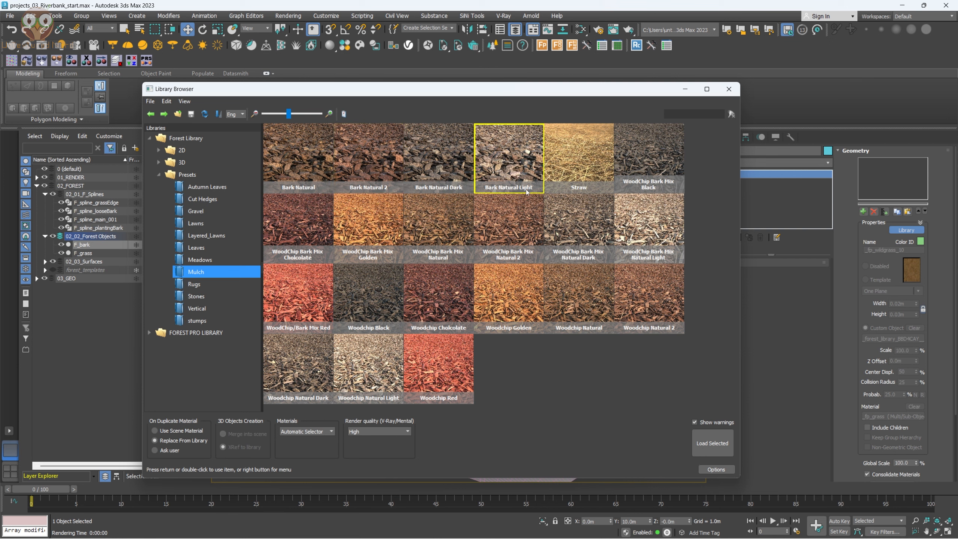
pyautogui.click(710, 441)
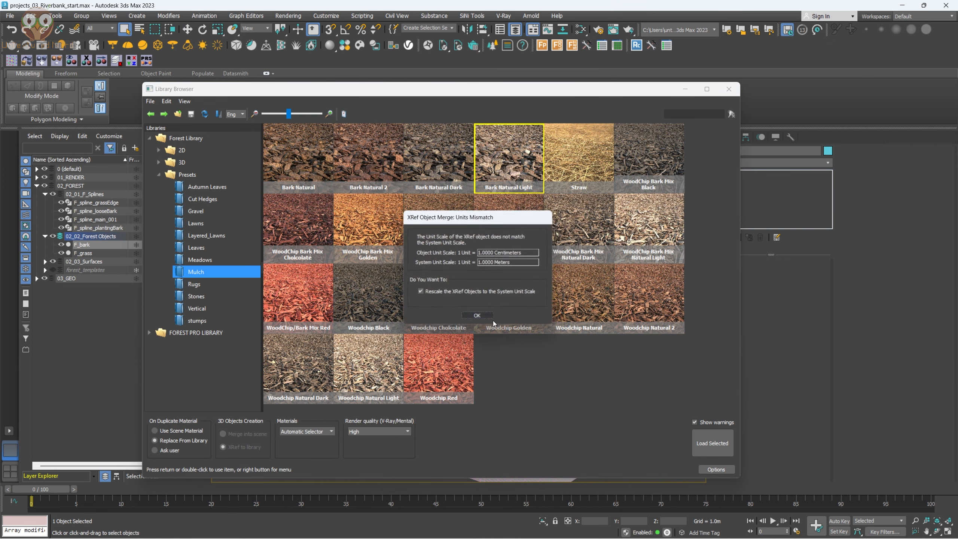
pyautogui.click(483, 318)
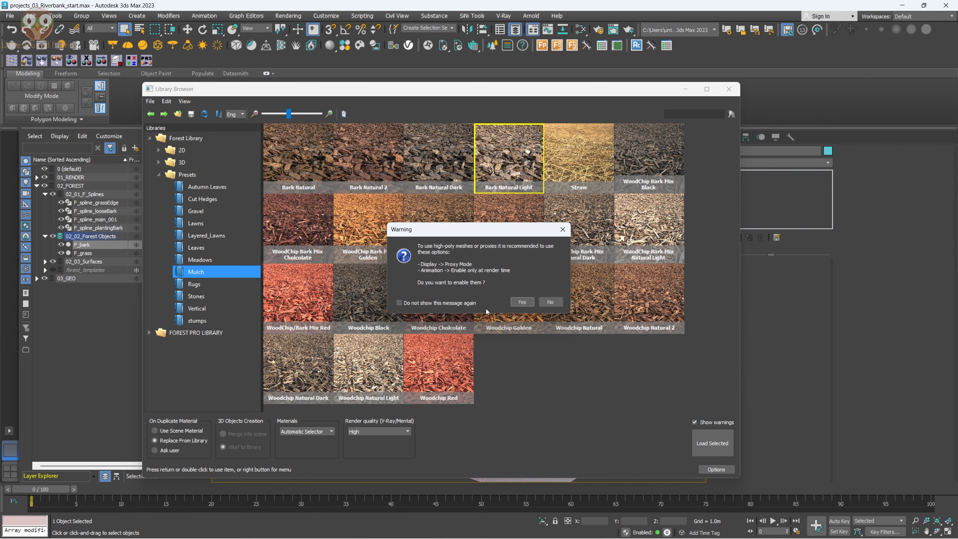
pyautogui.click(523, 302)
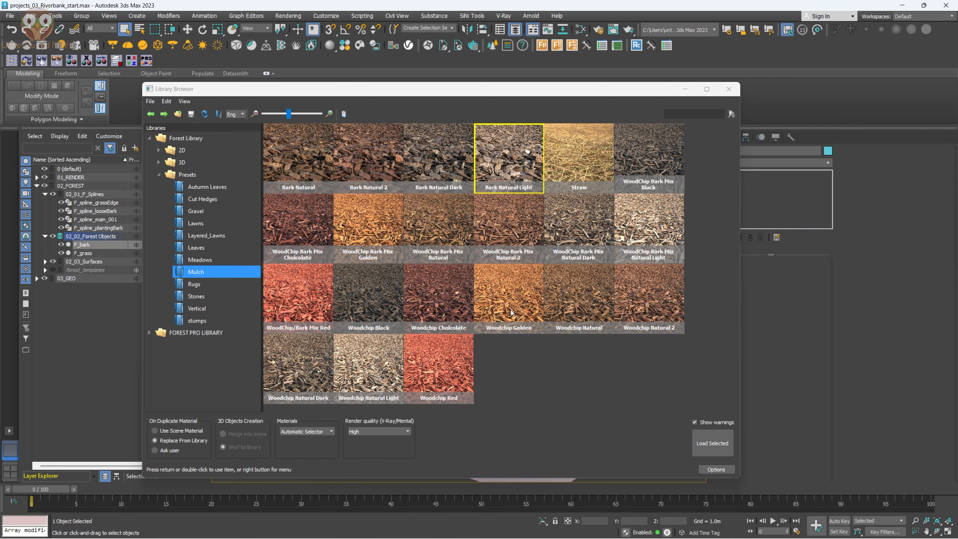
pyautogui.doubleClick(531, 323)
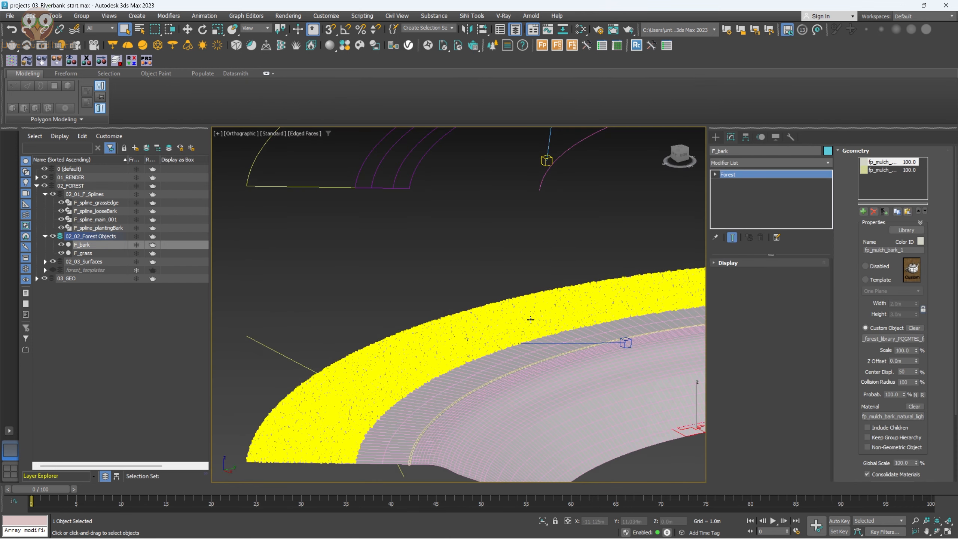
# Step: Add the loose bark spline F_spline_looseBark as an include area of F_bark and check the resulting bark band
pyautogui.keyDown('alt'); pyautogui.moveTo(456, 388); pyautogui.dragTo(496, 364, button='middle'); pyautogui.keyUp('alt')
pyautogui.moveTo(496, 364); pyautogui.dragTo(489, 316, button='middle')
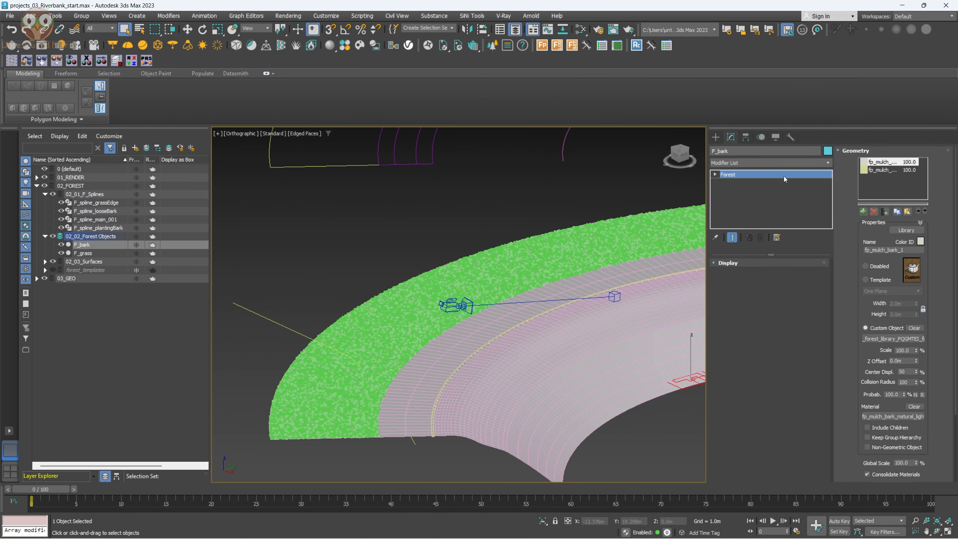
pyautogui.click(890, 151)
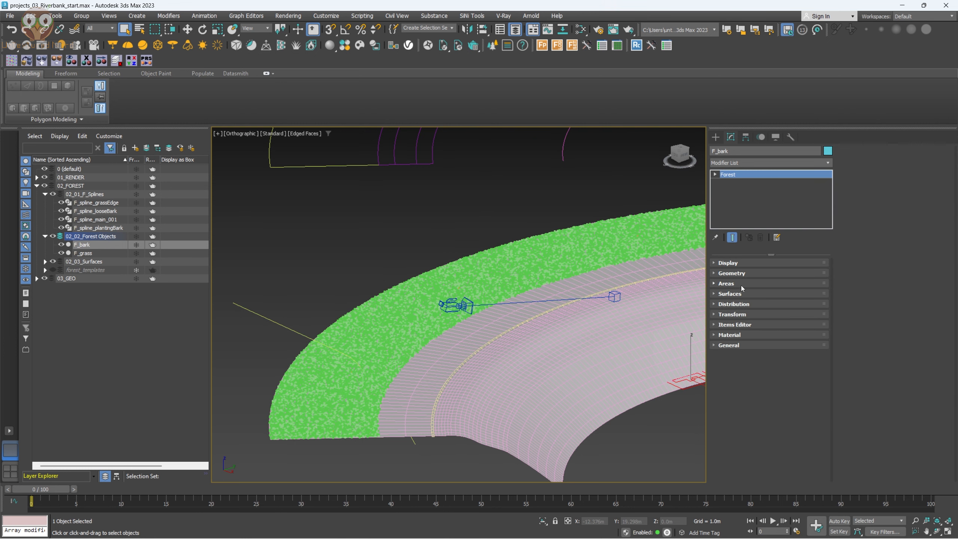
pyautogui.click(742, 284)
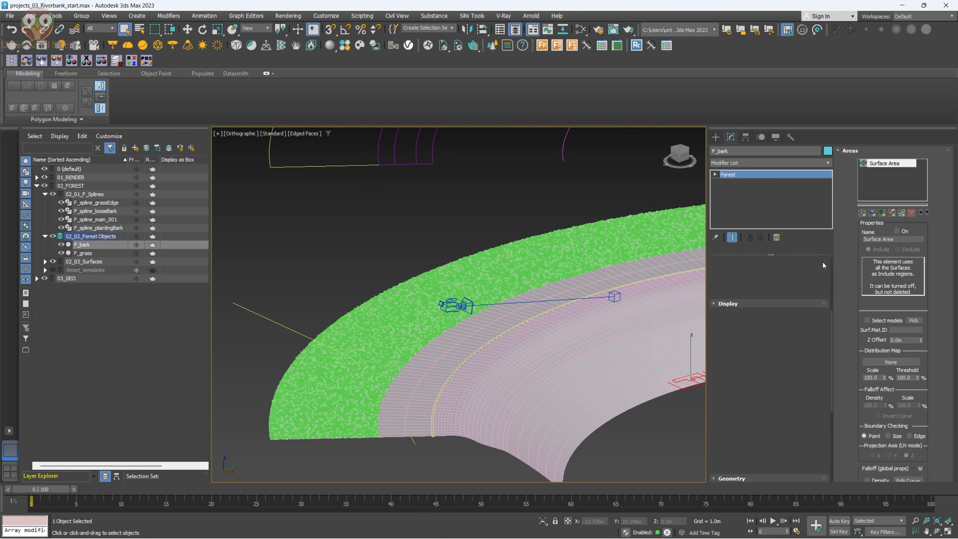
pyautogui.click(863, 211)
pyautogui.moveTo(363, 212); pyautogui.dragTo(341, 281, button='middle')
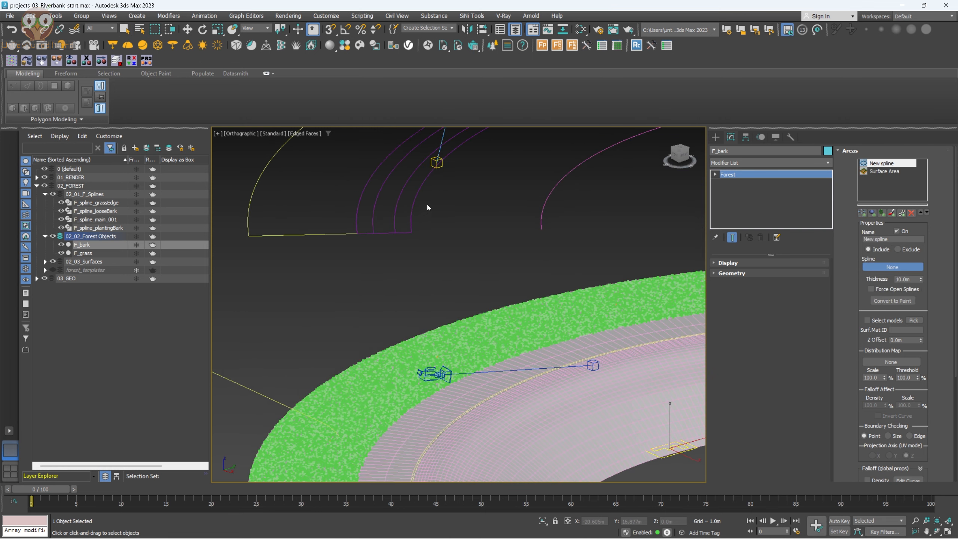
pyautogui.click(414, 205)
pyautogui.moveTo(481, 266); pyautogui.dragTo(477, 144, button='middle')
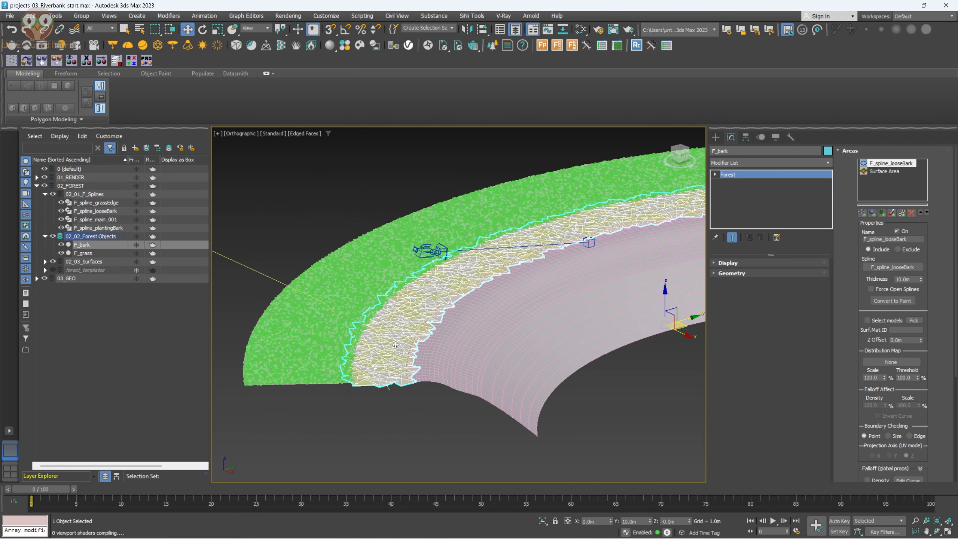
pyautogui.scroll(4, 397, 344)
pyautogui.scroll(-2, 394, 350)
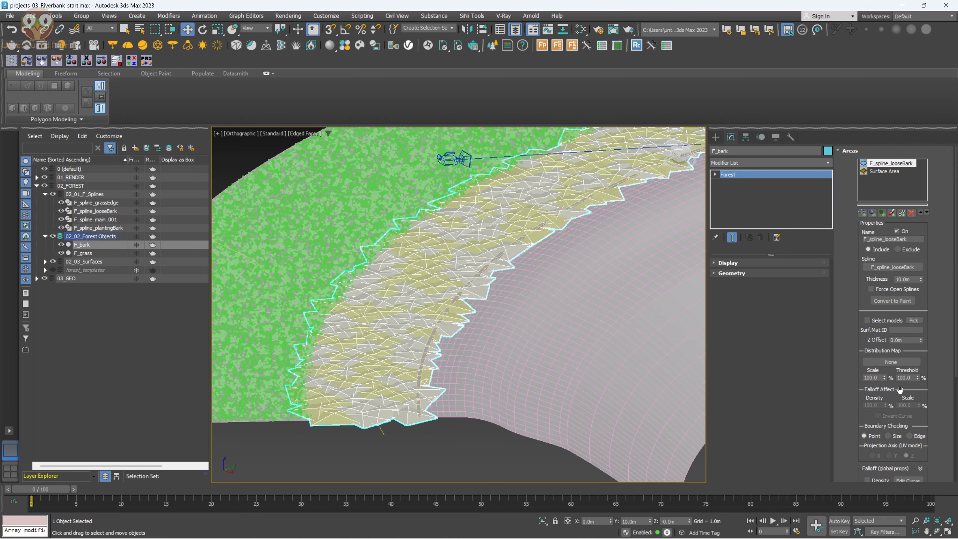
# Step: Deselect the bark scatter, render the camera view to check the grass and bark mulch, and close the frame buffer
pyautogui.click(355, 453)
pyautogui.hotkey('shift', 'q')
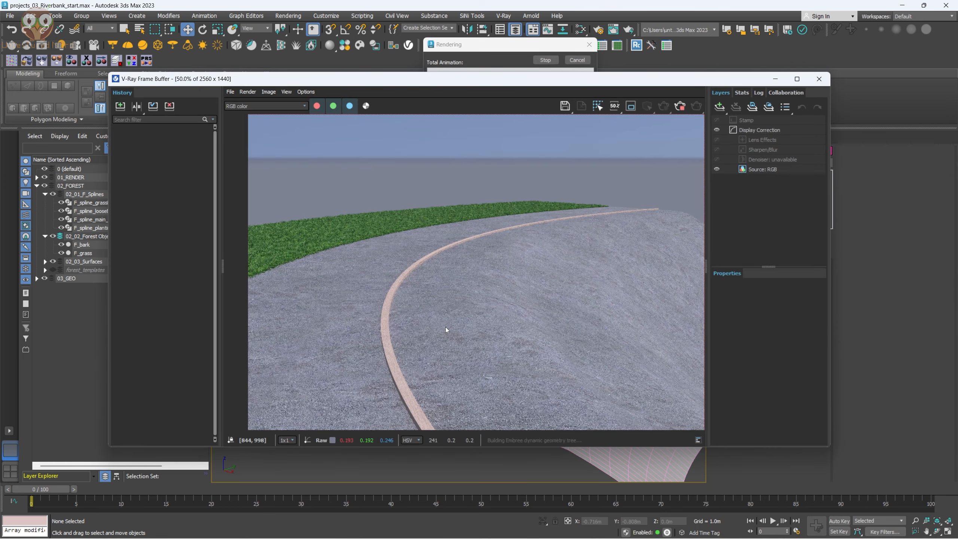
pyautogui.scroll(-1, 341, 333)
pyautogui.scroll(1, 341, 332)
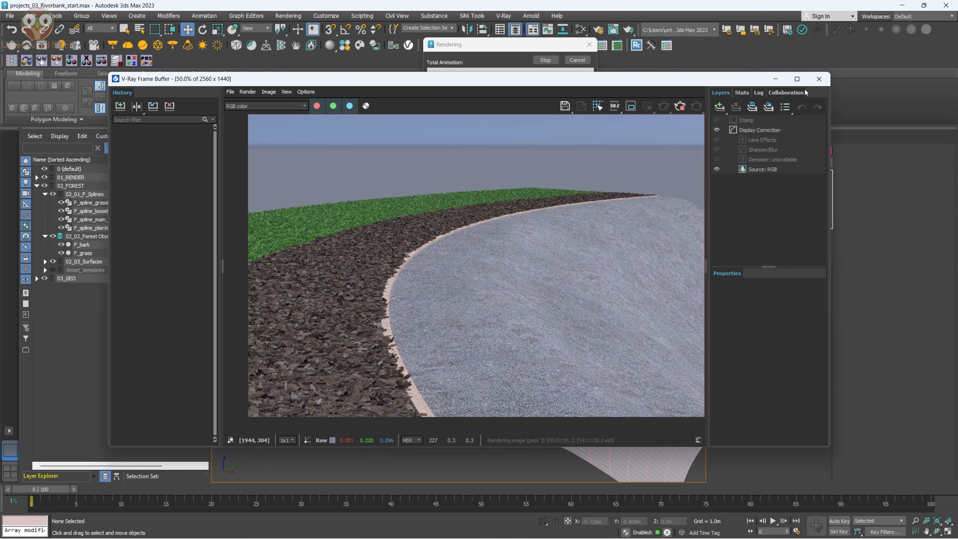
pyautogui.click(683, 108)
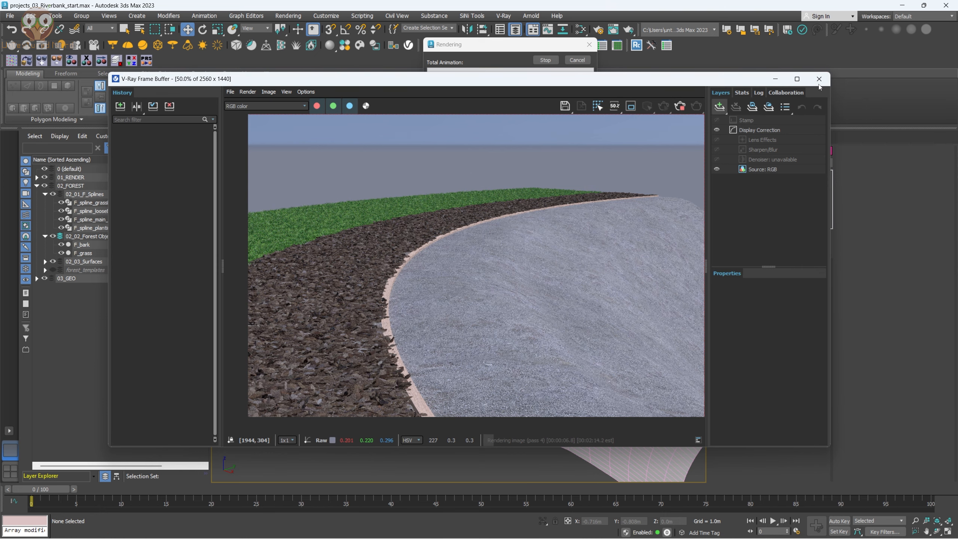
pyautogui.click(822, 82)
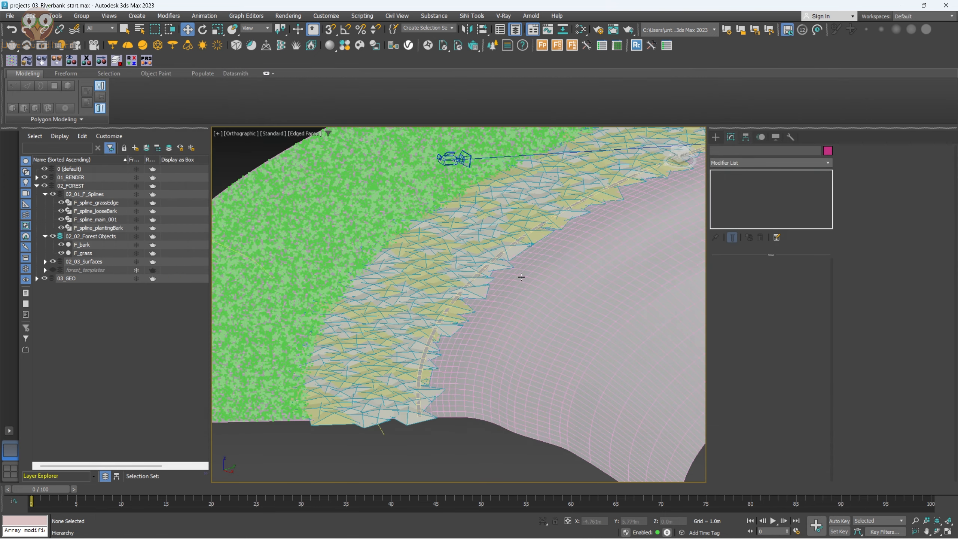
# Step: Create a new Forest Pro object using the F_spline_main_001 spline on the river side as its scattering area
pyautogui.scroll(-3, 536, 327)
pyautogui.moveTo(535, 327); pyautogui.dragTo(441, 320, button='middle')
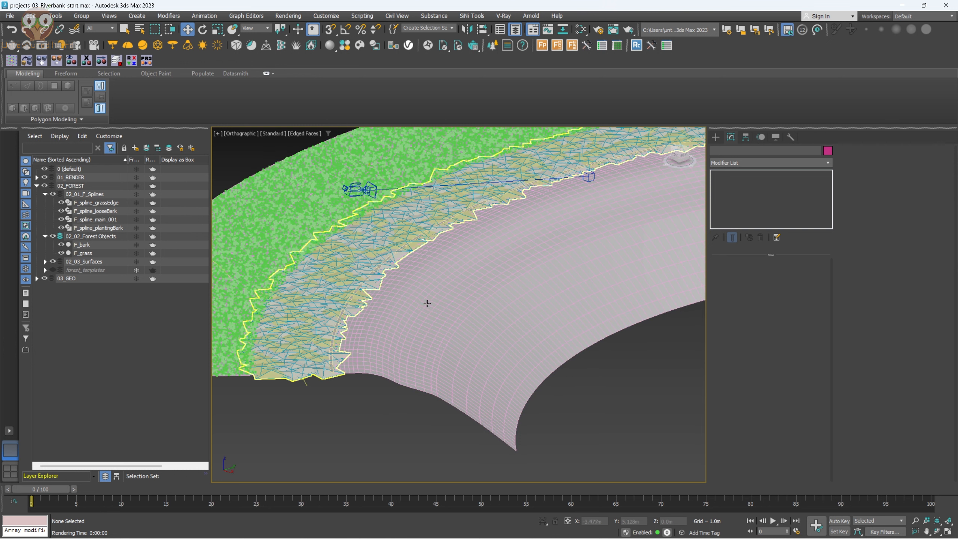
pyautogui.moveTo(529, 360); pyautogui.dragTo(493, 349, button='middle')
pyautogui.moveTo(441, 287); pyautogui.dragTo(471, 305, button='middle')
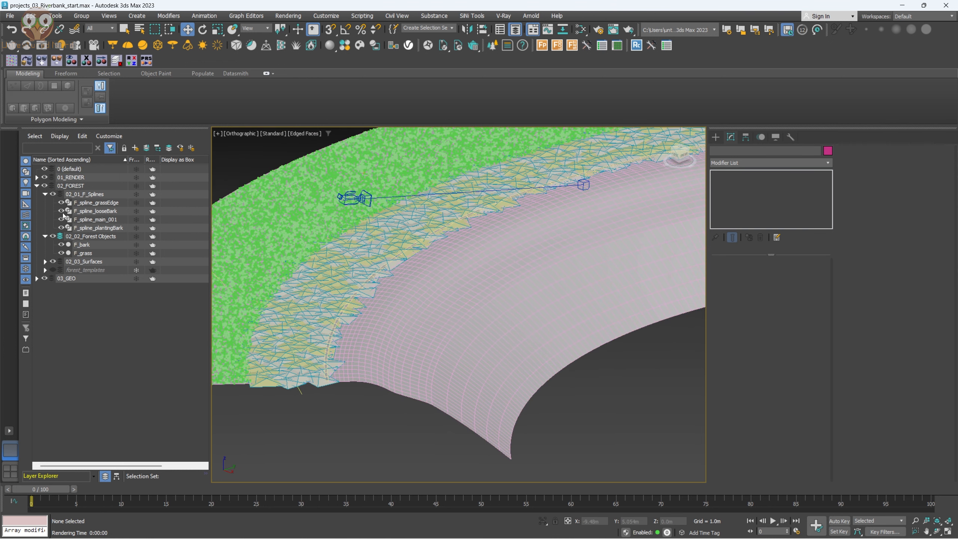
pyautogui.moveTo(358, 389); pyautogui.dragTo(365, 379, button='middle')
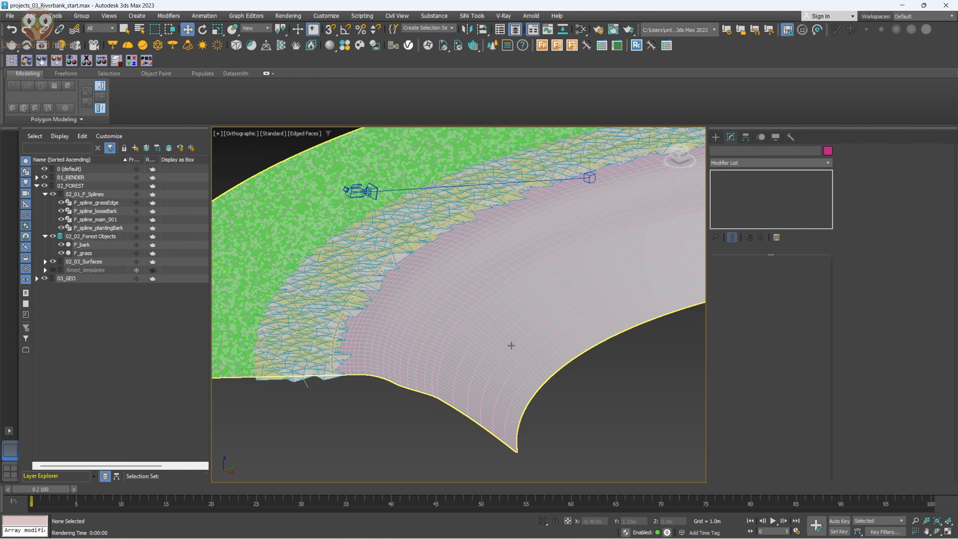
pyautogui.scroll(-2, 496, 355)
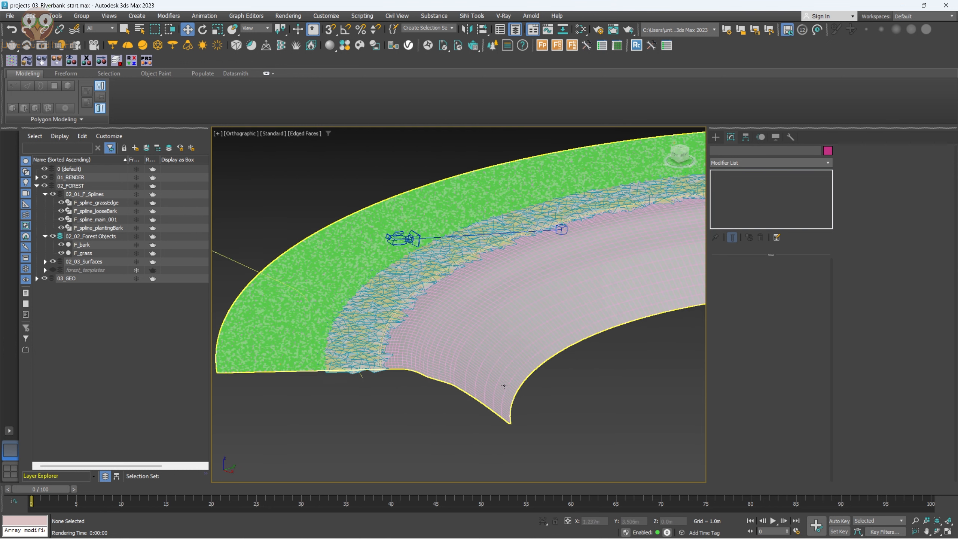
pyautogui.click(542, 46)
pyautogui.scroll(-2, 501, 273)
pyautogui.scroll(2, 514, 269)
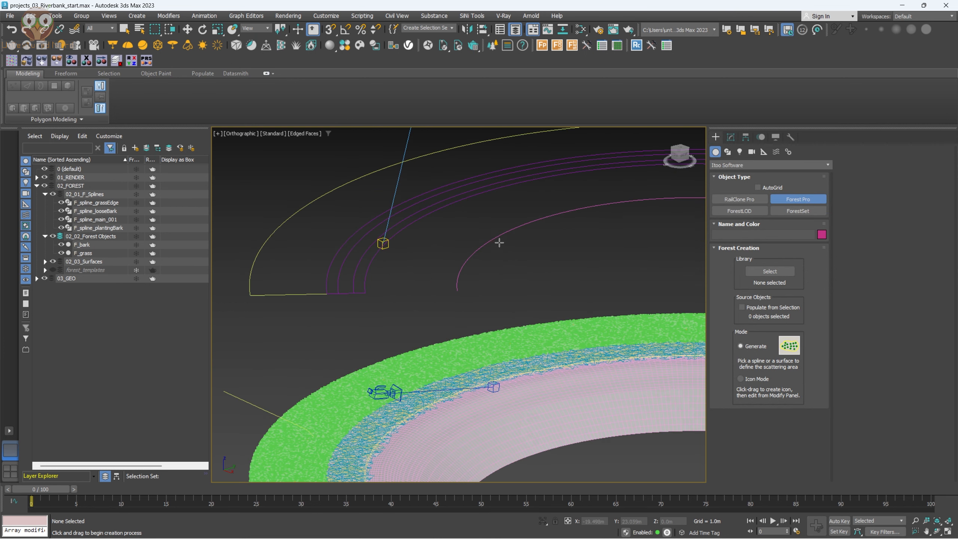
pyautogui.click(545, 214)
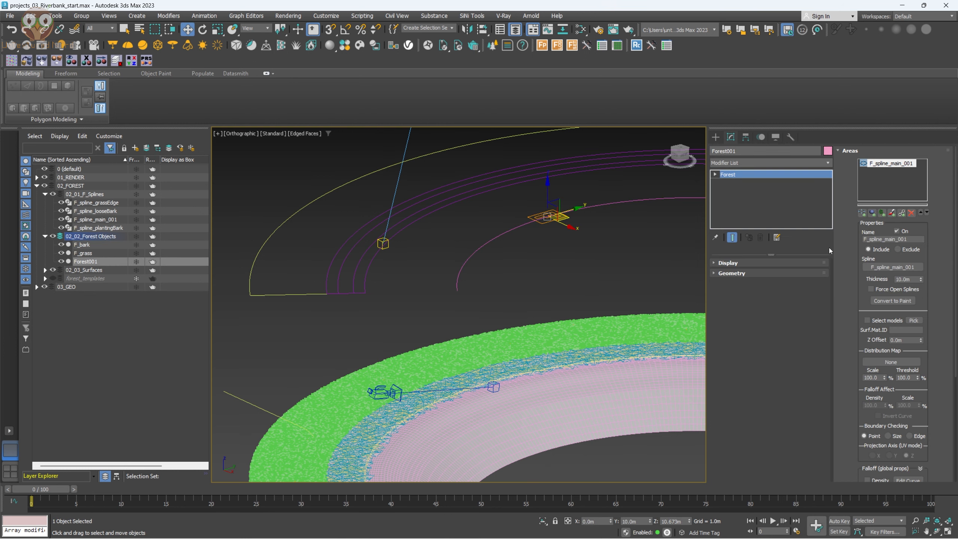
# Step: Browse the Stones, Vertical and stumps presets in the Forest library for suitable riverbank rocks
pyautogui.click(750, 274)
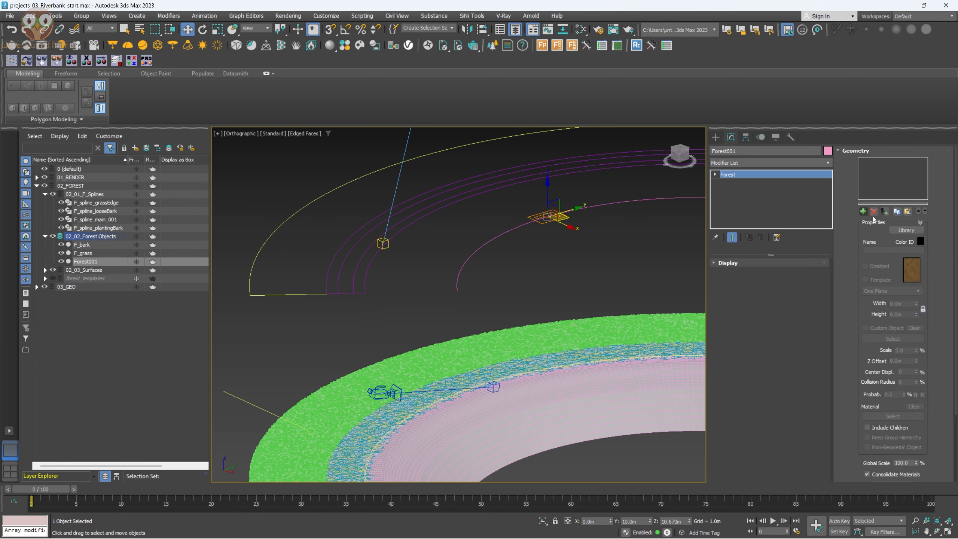
pyautogui.click(912, 230)
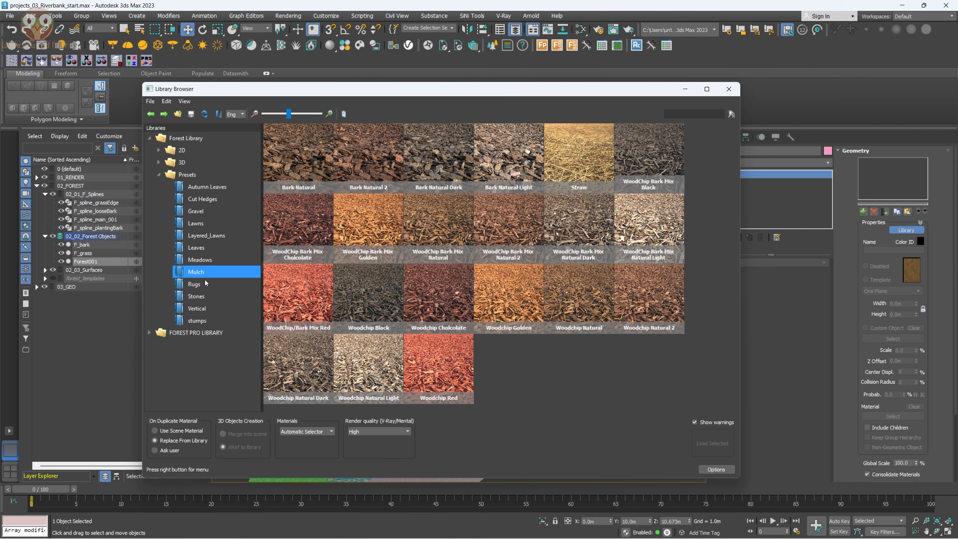
pyautogui.click(202, 297)
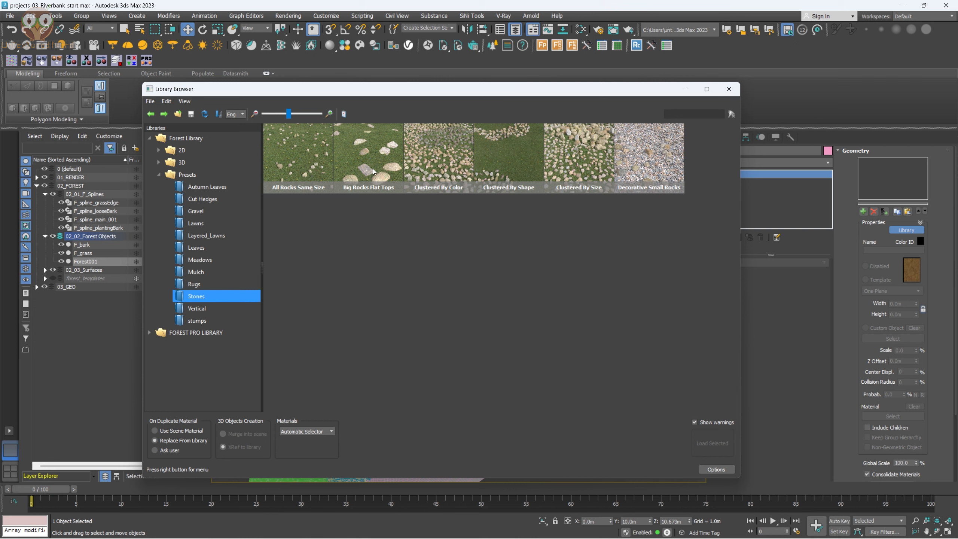
pyautogui.click(396, 158)
pyautogui.click(301, 164)
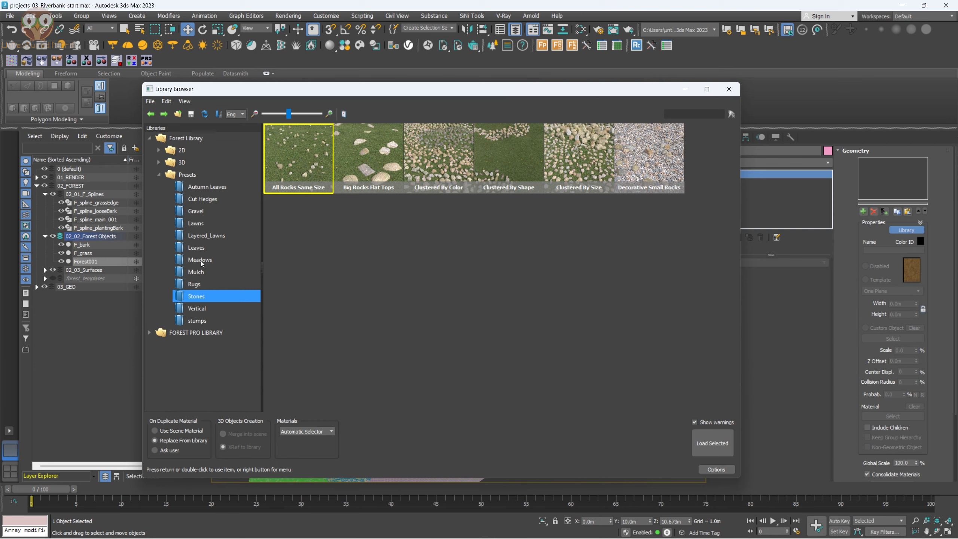
pyautogui.click(197, 309)
pyautogui.click(200, 320)
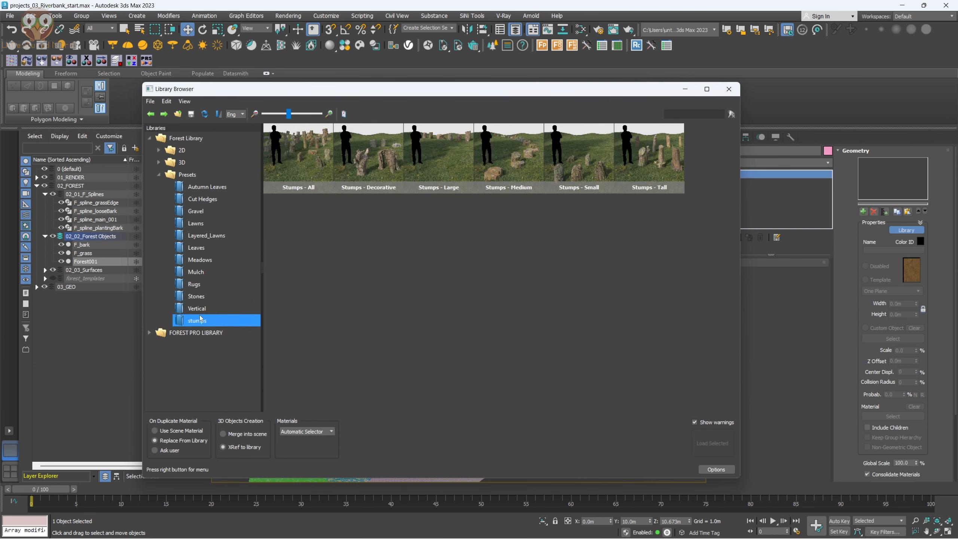
pyautogui.click(197, 297)
# Step: Load Rock s2 04 through Rock s2 08 from the 3D Stones library into Forest001, rescaling the XRef objects to the system unit scale
pyautogui.click(157, 162)
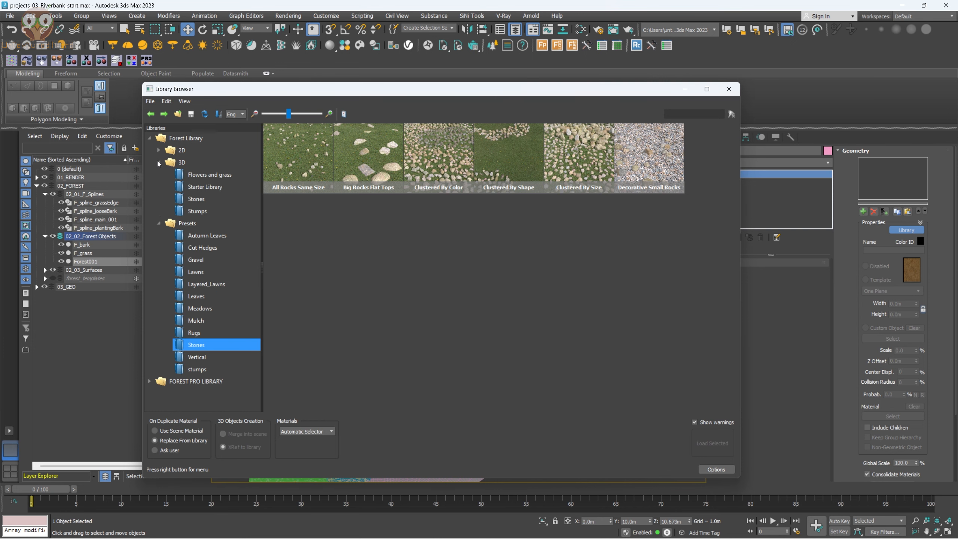
pyautogui.click(196, 199)
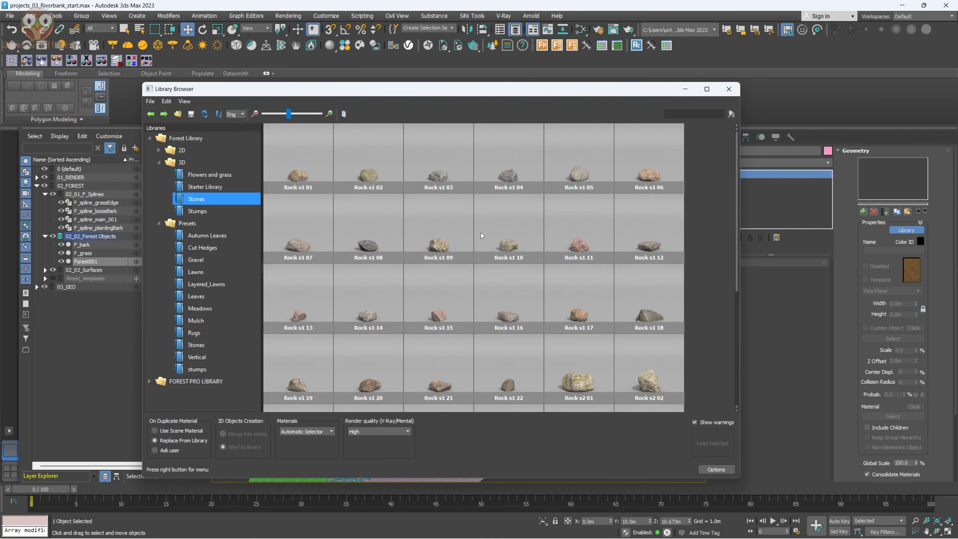
pyautogui.scroll(-3, 466, 269)
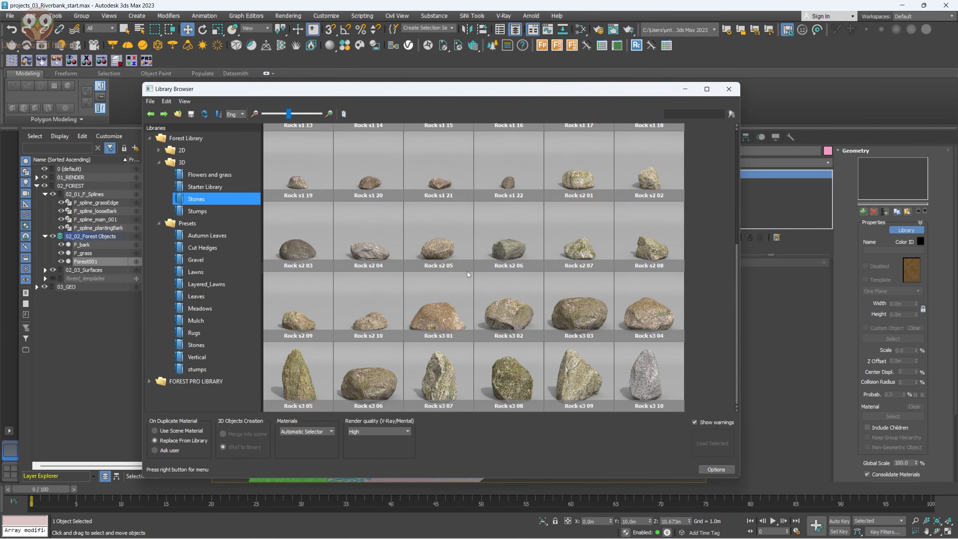
pyautogui.click(657, 247)
pyautogui.keyDown('ctrl'); pyautogui.click(579, 247); pyautogui.keyUp('ctrl')
pyautogui.keyDown('ctrl'); pyautogui.click(509, 248); pyautogui.keyUp('ctrl')
pyautogui.keyDown('ctrl'); pyautogui.click(439, 248); pyautogui.keyUp('ctrl')
pyautogui.keyDown('ctrl'); pyautogui.click(353, 246); pyautogui.keyUp('ctrl')
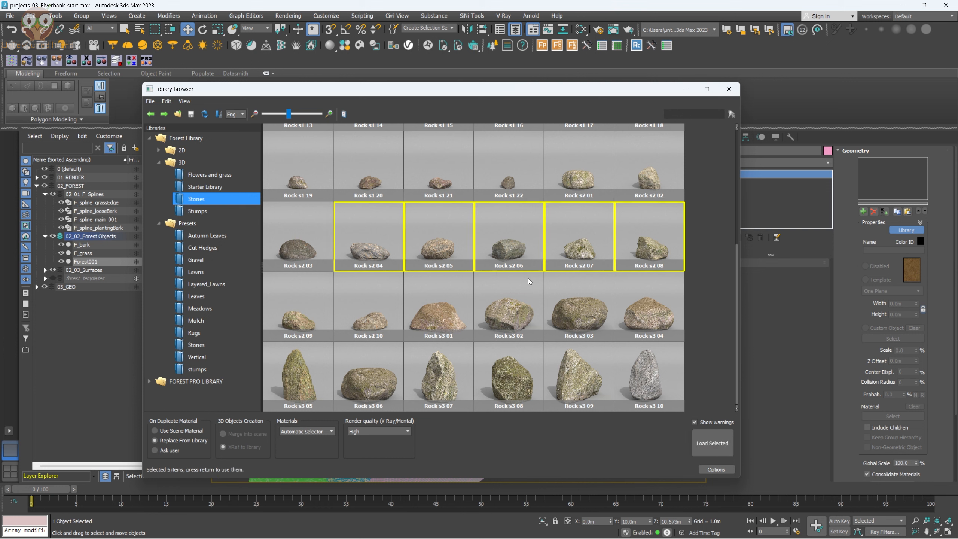
pyautogui.click(716, 444)
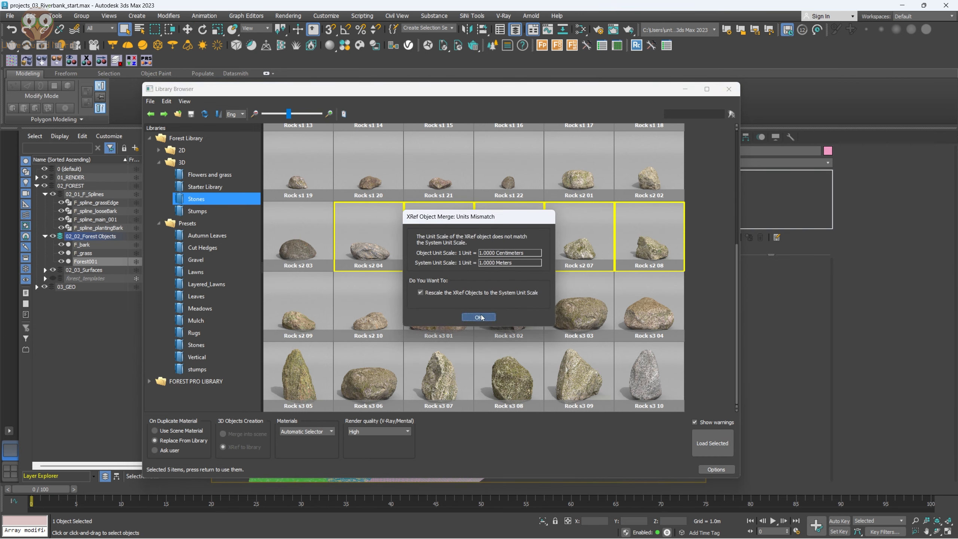
pyautogui.click(523, 302)
pyautogui.press('Return')
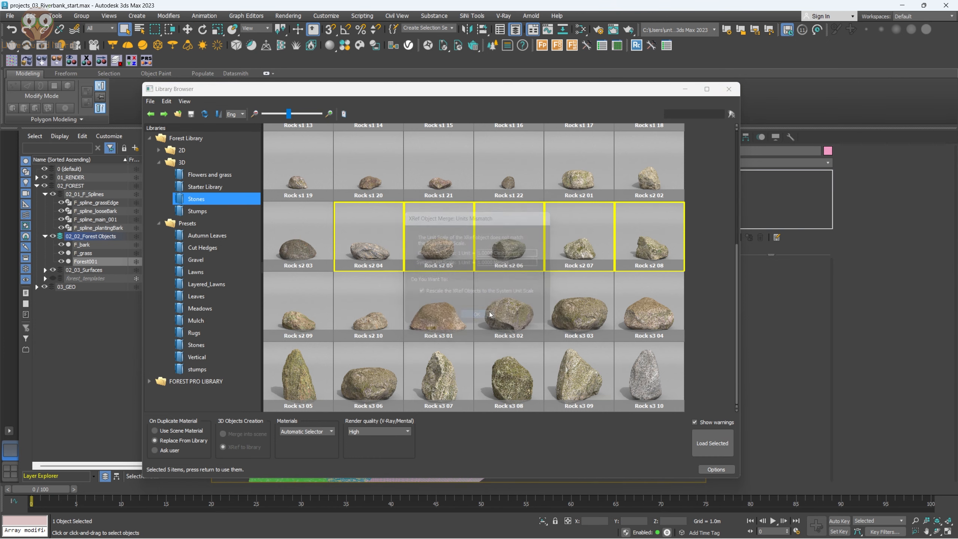
pyautogui.click(478, 317)
pyautogui.click(479, 317)
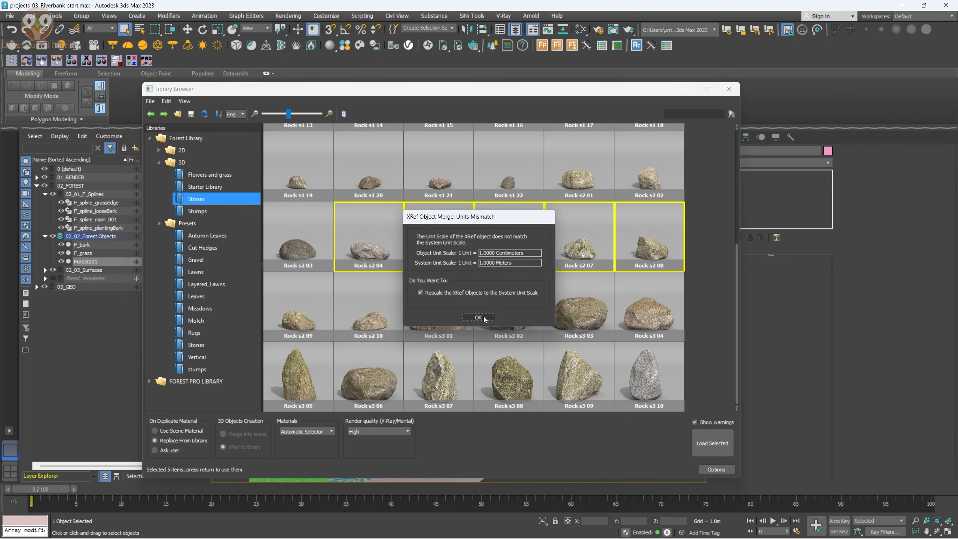
pyautogui.click(478, 317)
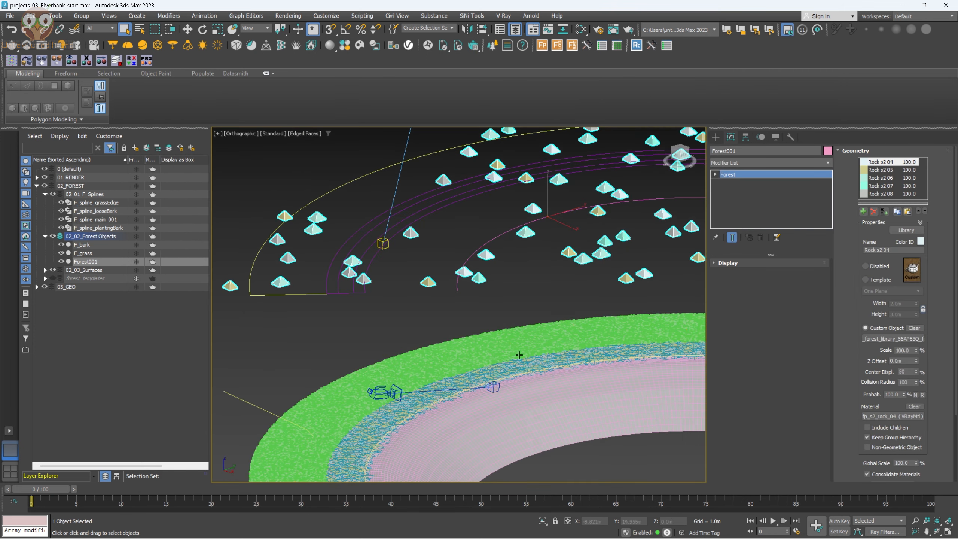
# Step: Add F_surface_main as the scattering surface of Forest001 so the rocks sit on the terrain
pyautogui.keyDown('alt'); pyautogui.moveTo(561, 317); pyautogui.dragTo(540, 273, button='middle'); pyautogui.keyUp('alt')
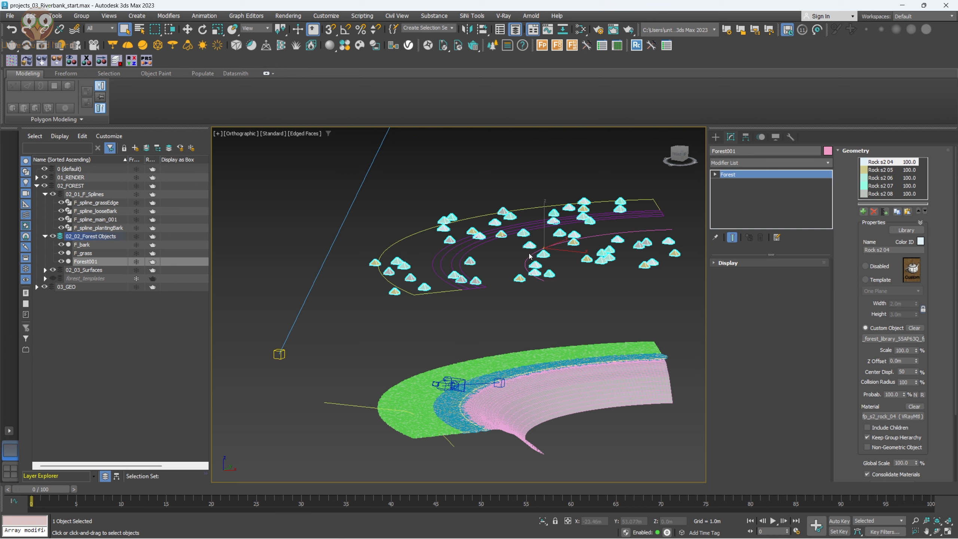
pyautogui.click(897, 152)
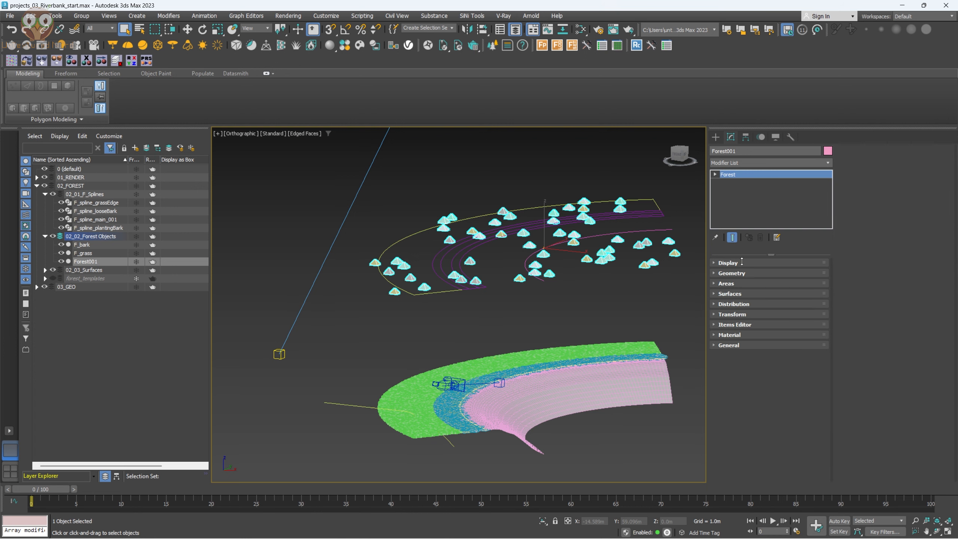
pyautogui.click(739, 294)
pyautogui.click(864, 209)
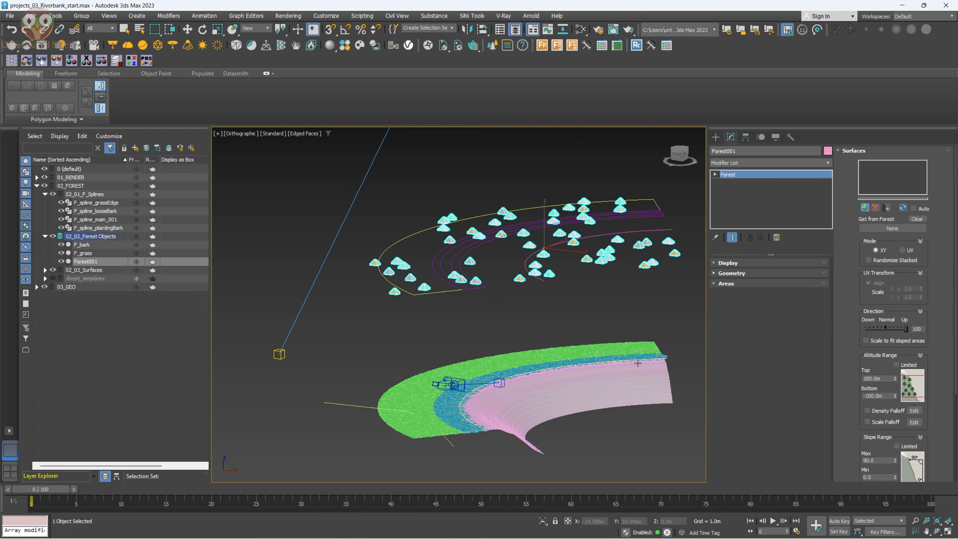
pyautogui.click(620, 398)
pyautogui.keyDown('alt'); pyautogui.moveTo(541, 359); pyautogui.dragTo(553, 313, button='middle'); pyautogui.keyUp('alt')
pyautogui.scroll(3, 547, 386)
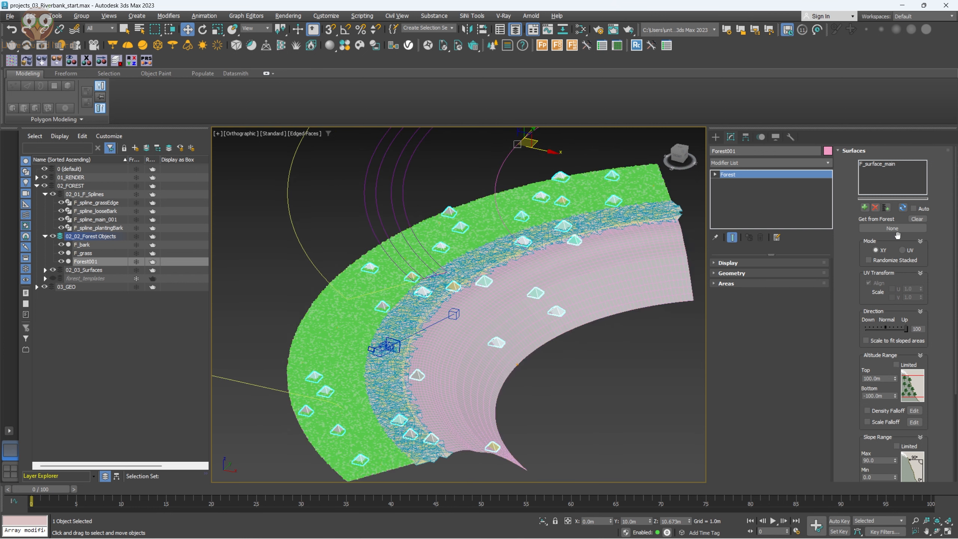
# Step: Reduce the thickness of the F_spline_main_001 area to 3.7 m so rocks are confined to the bank slope
pyautogui.click(889, 153)
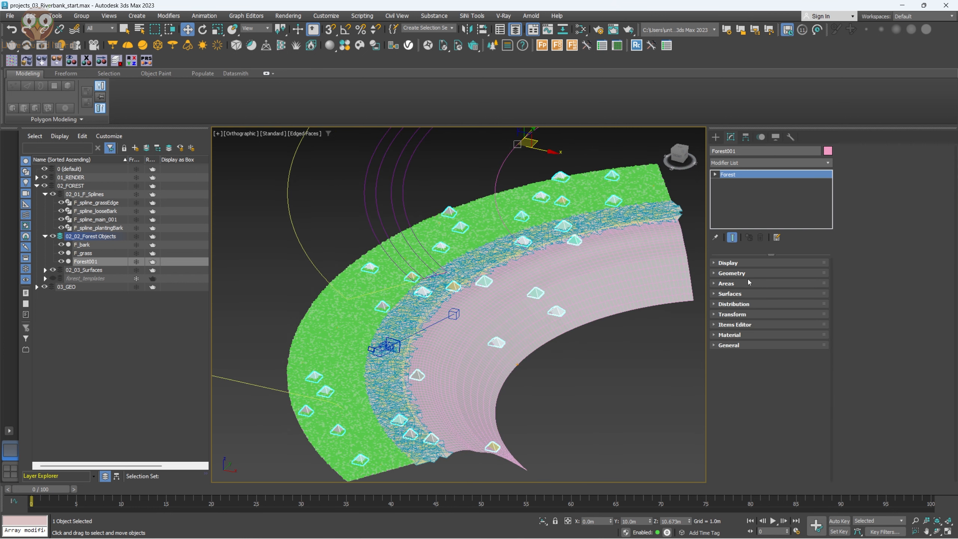
pyautogui.click(748, 279)
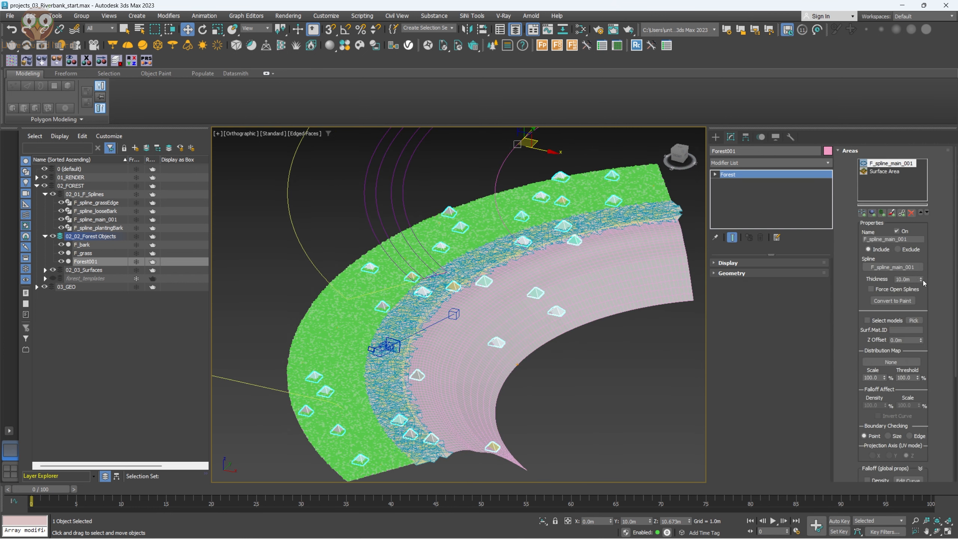
pyautogui.moveTo(922, 283); pyautogui.dragTo(924, 309)
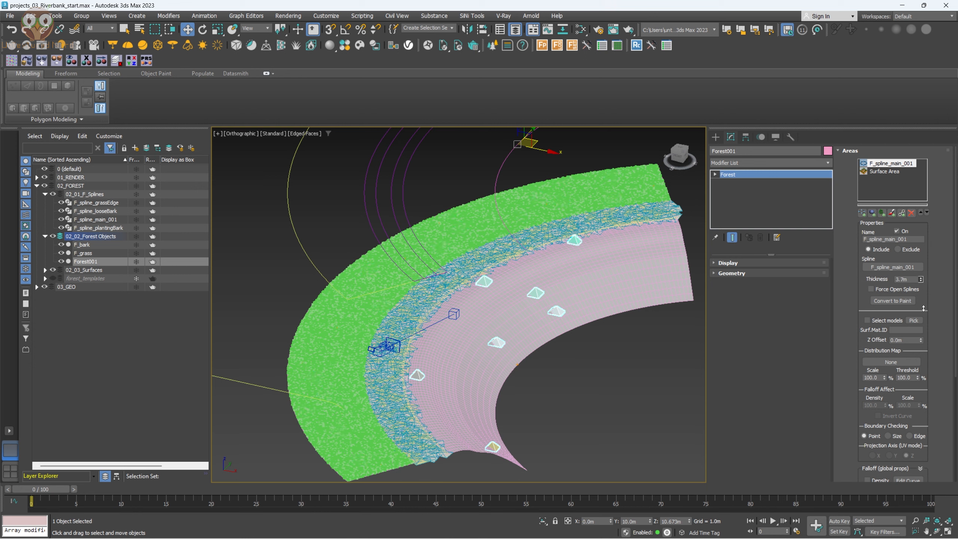
# Step: Switch the rock distribution map of Forest001 to Full and set the density X units to 55 m
pyautogui.click(863, 151)
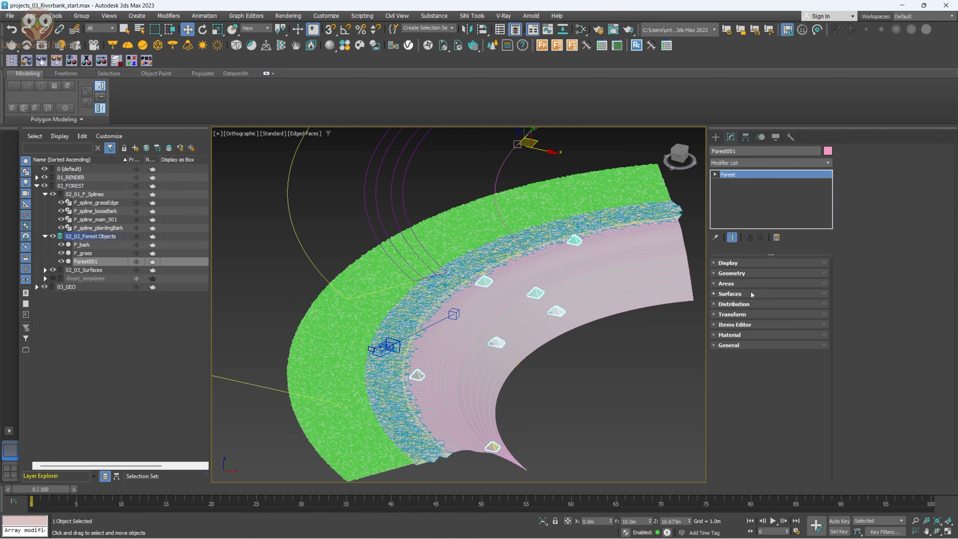
pyautogui.click(751, 304)
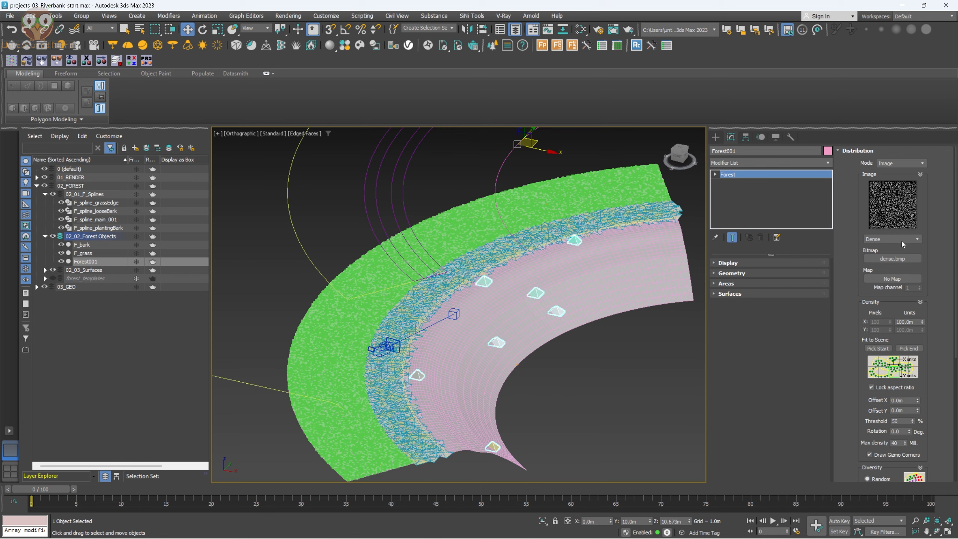
pyautogui.click(902, 241)
pyautogui.click(871, 251)
pyautogui.keyDown('alt'); pyautogui.moveTo(442, 300); pyautogui.dragTo(493, 291, button='middle'); pyautogui.keyUp('alt')
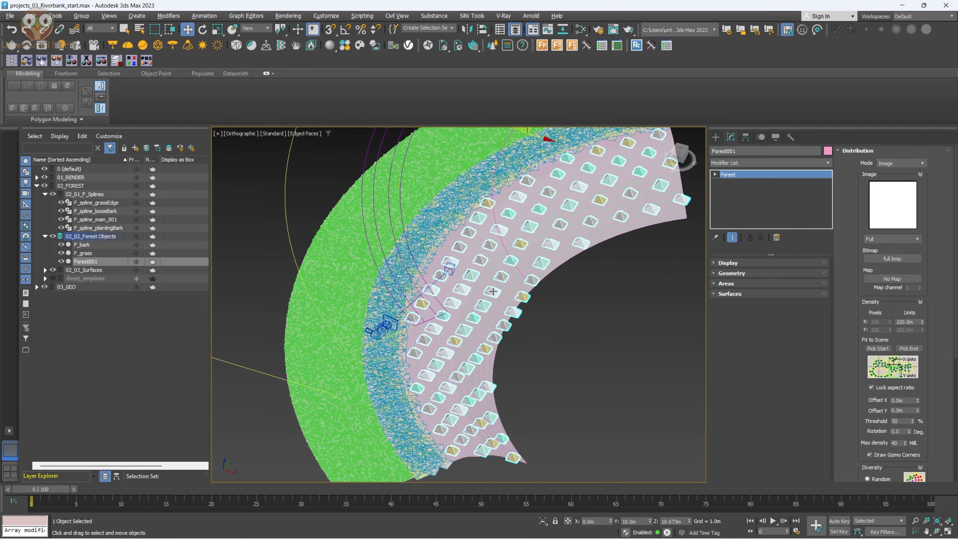
pyautogui.doubleClick(917, 322)
pyautogui.write('55')
pyautogui.press('Return')
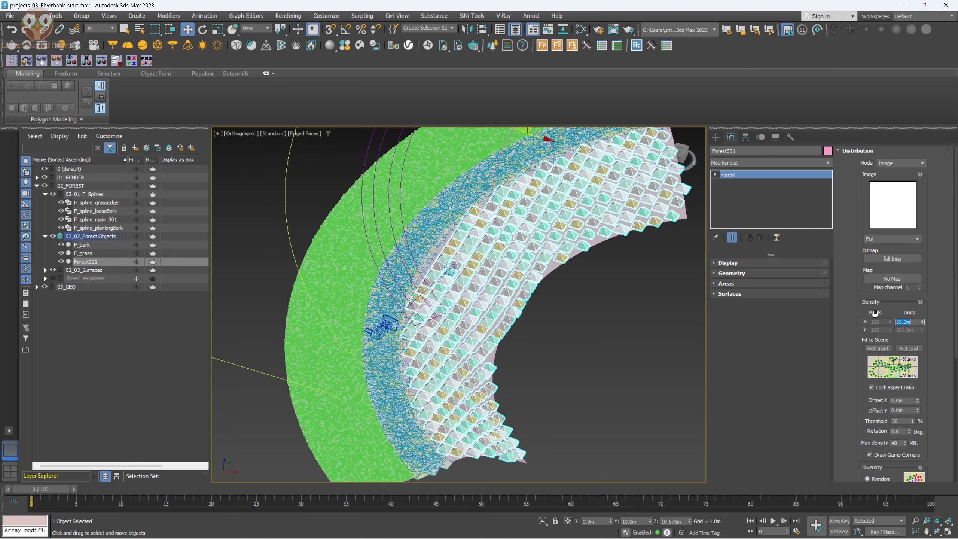
# Step: Deselect the rock scatter and render the camera view to check the rocks on the riverbank
pyautogui.keyDown('alt'); pyautogui.moveTo(607, 312); pyautogui.dragTo(550, 346, button='middle'); pyautogui.keyUp('alt')
pyautogui.click(550, 345)
pyautogui.hotkey('shift', 'q')
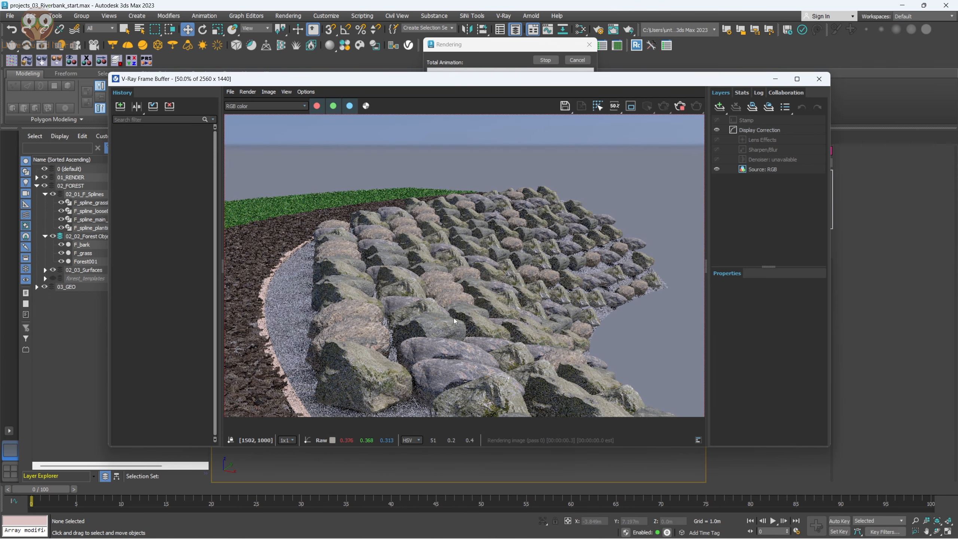
# Step: Inspect the rocks in the running render, stop it and close the frame buffer
pyautogui.scroll(1, 453, 324)
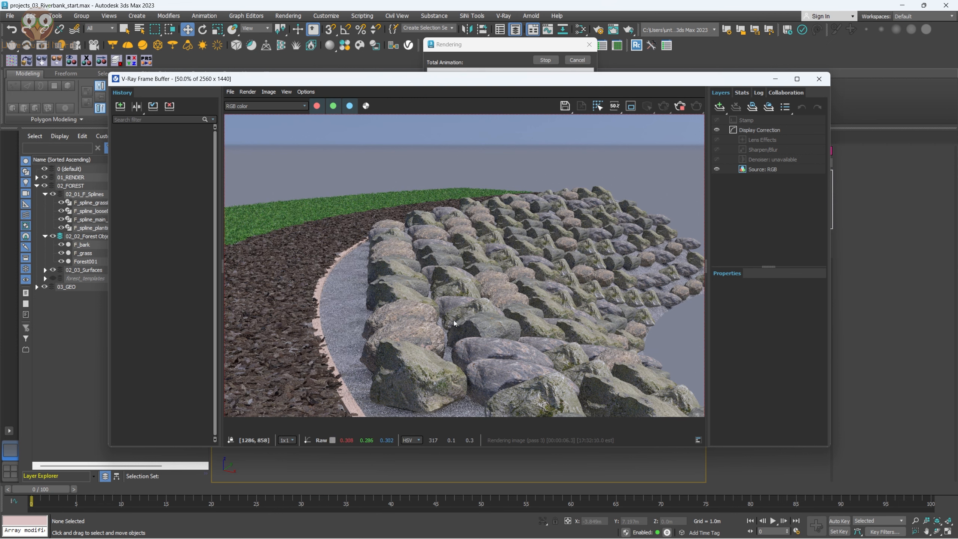
pyautogui.click(680, 107)
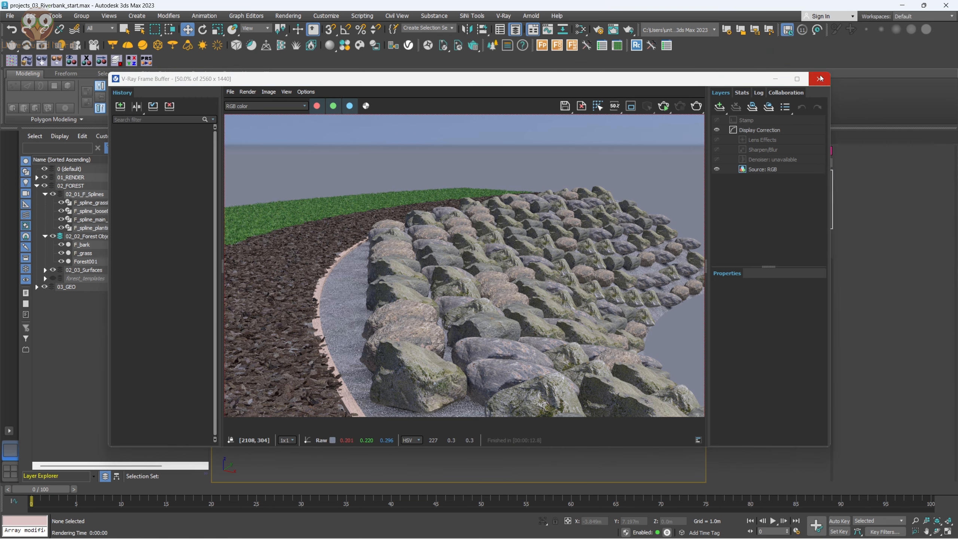
pyautogui.click(819, 79)
# Step: Select the rock scatter Forest001 and set its geometry Global Scale to 50%
pyautogui.click(476, 295)
pyautogui.scroll(2, 477, 298)
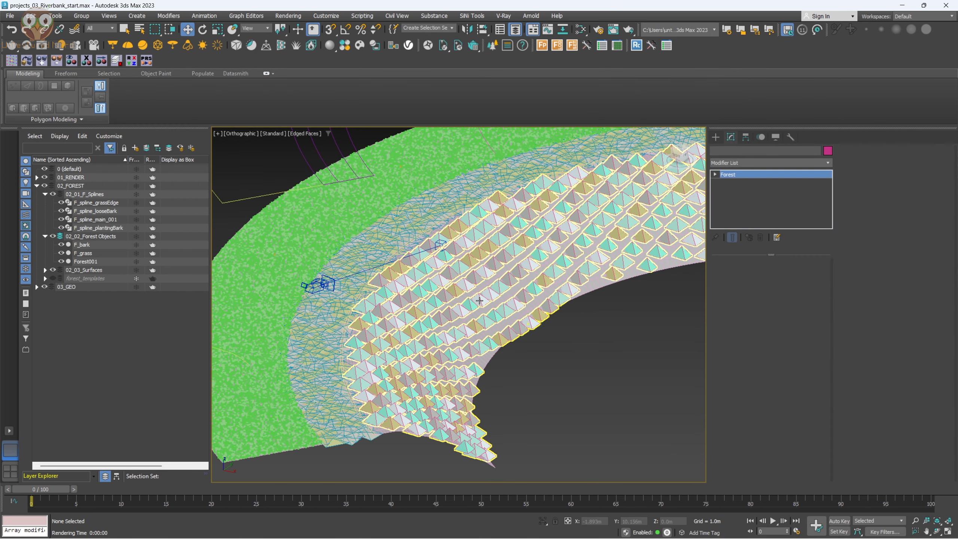
pyautogui.click(672, 262)
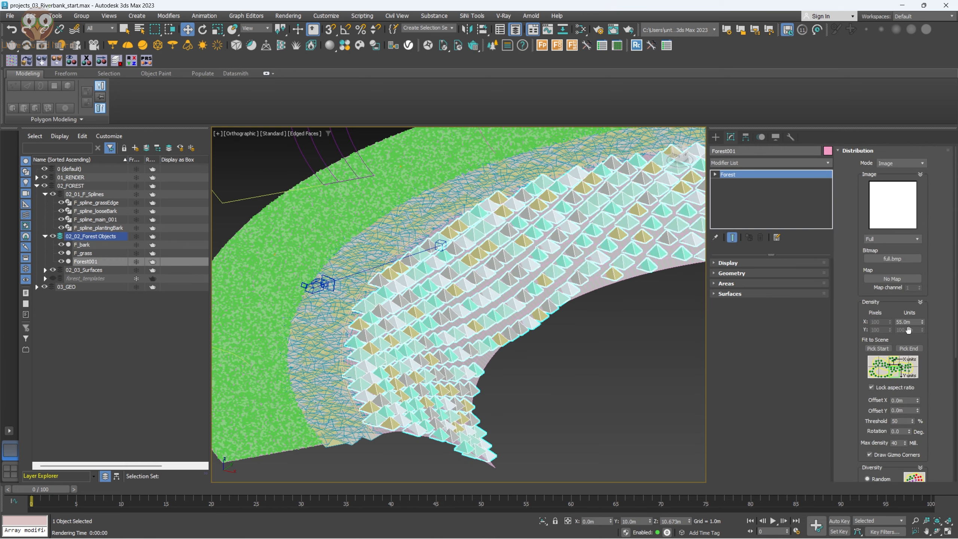
pyautogui.moveTo(915, 322); pyautogui.dragTo(837, 306)
pyautogui.click(745, 274)
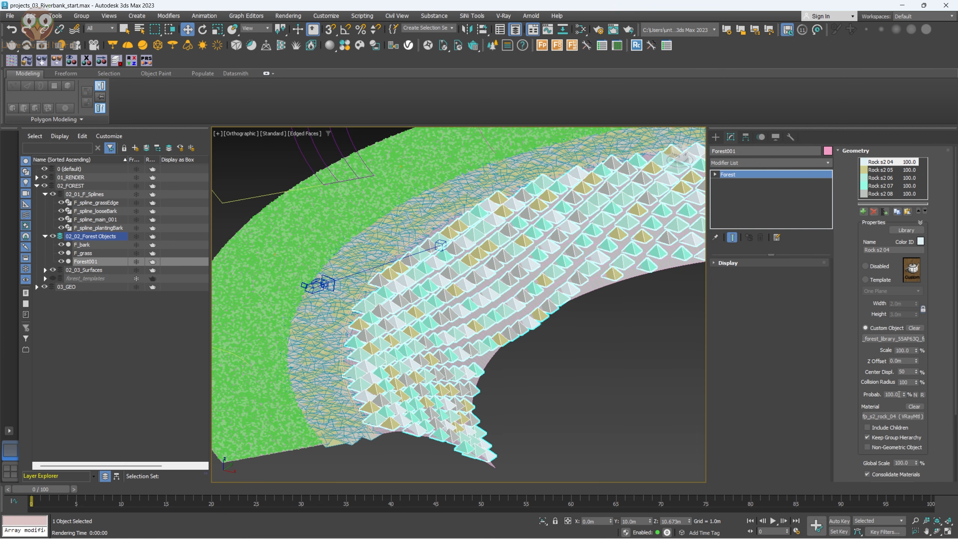
pyautogui.doubleClick(909, 462)
pyautogui.write('50')
pyautogui.press('Return')
pyautogui.keyDown('alt'); pyautogui.moveTo(474, 369); pyautogui.dragTo(453, 308, button='middle'); pyautogui.keyUp('alt')
pyautogui.scroll(3, 456, 349)
pyautogui.click(892, 150)
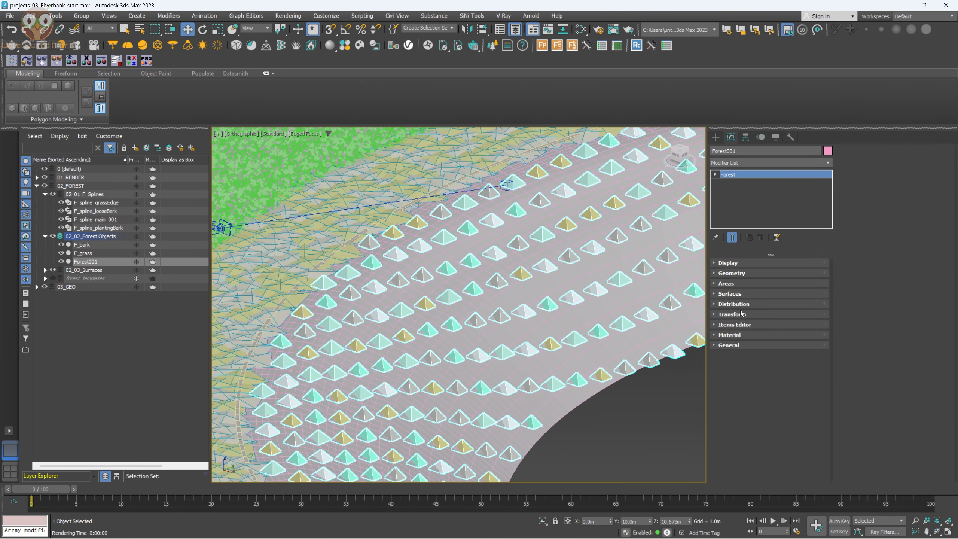
# Step: Set the distribution density X units of Forest001 to 22 m to pack the rocks closer together
pyautogui.click(755, 304)
pyautogui.doubleClick(911, 322)
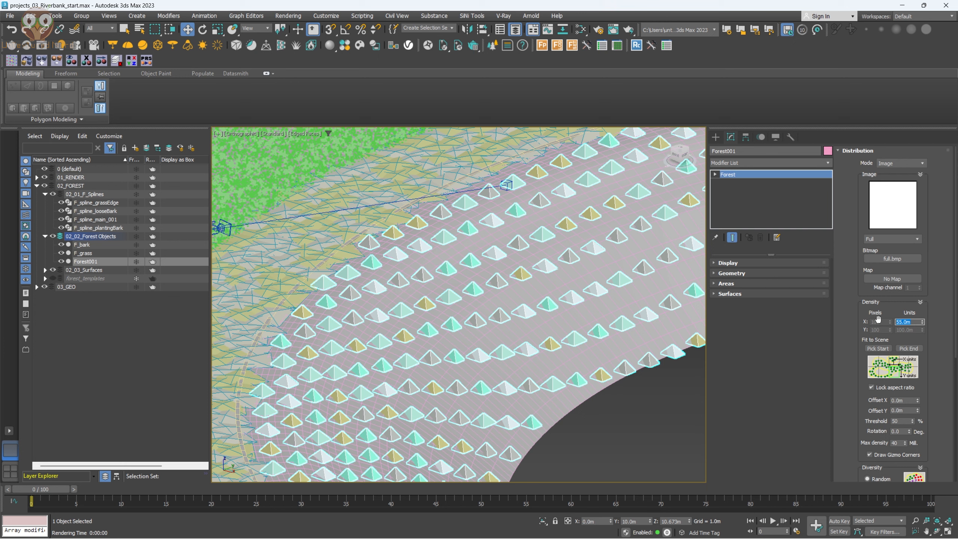
pyautogui.write('22')
pyautogui.press('Return')
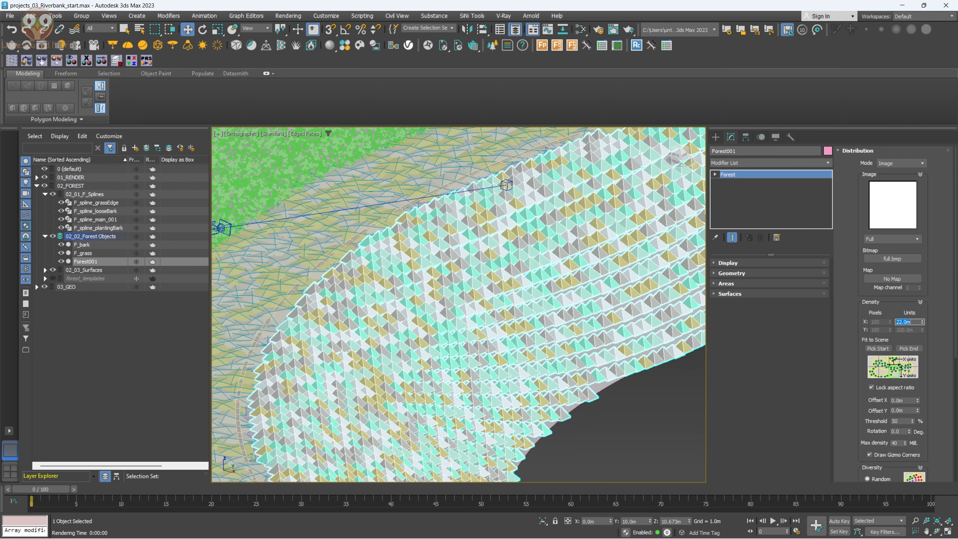
# Step: Deselect the scatter, render the scene to check the smaller, denser rocks, and close the frame buffer
pyautogui.click(617, 431)
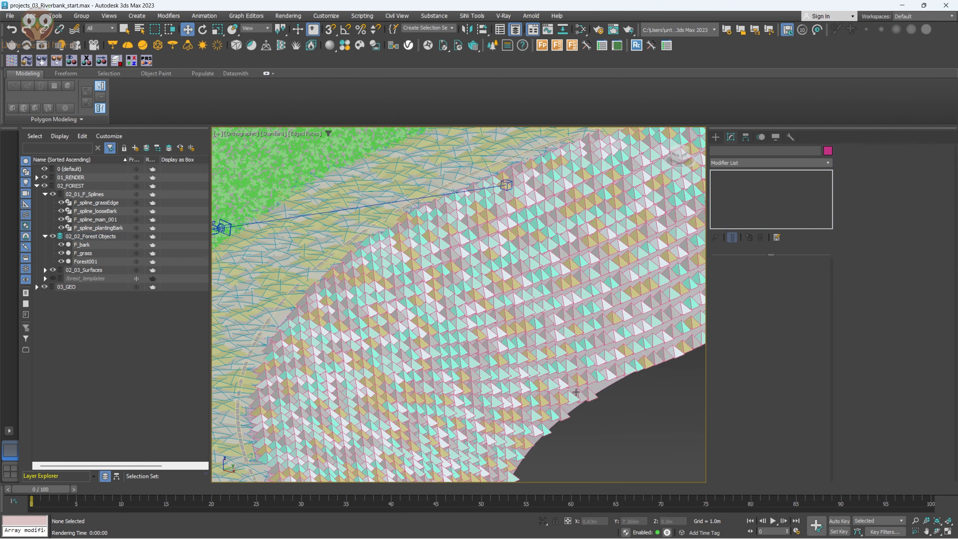
pyautogui.hotkey('shift', 'q')
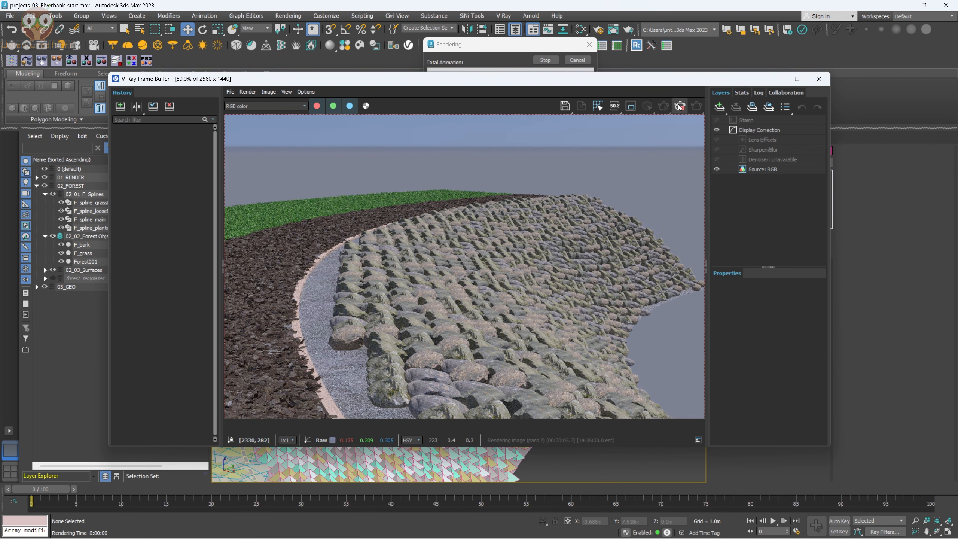
pyautogui.click(820, 80)
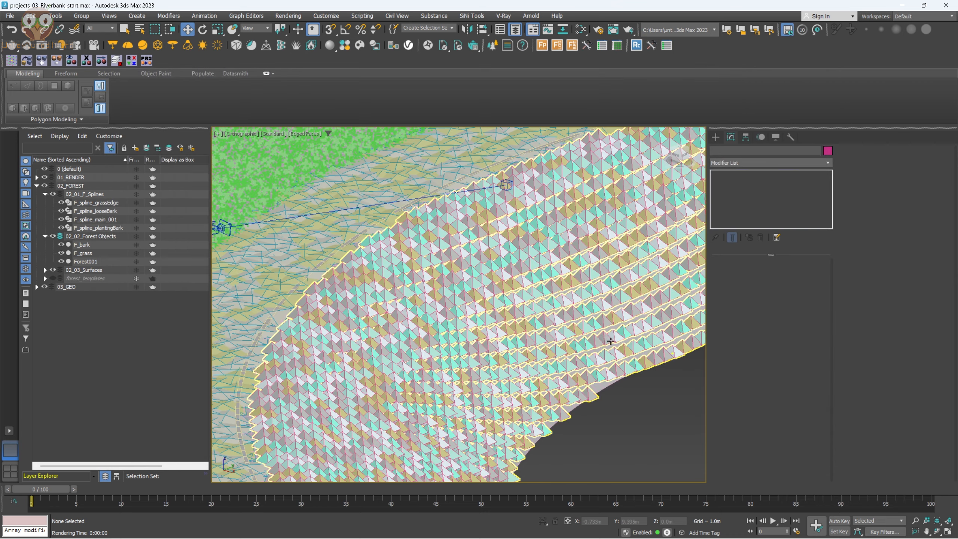
# Step: In the top view, raise the F_spline_main_001 area thickness of Forest001 to 3.922 m so the rocks reach closer to the bark
pyautogui.press('t')
pyautogui.scroll(10, 497, 363)
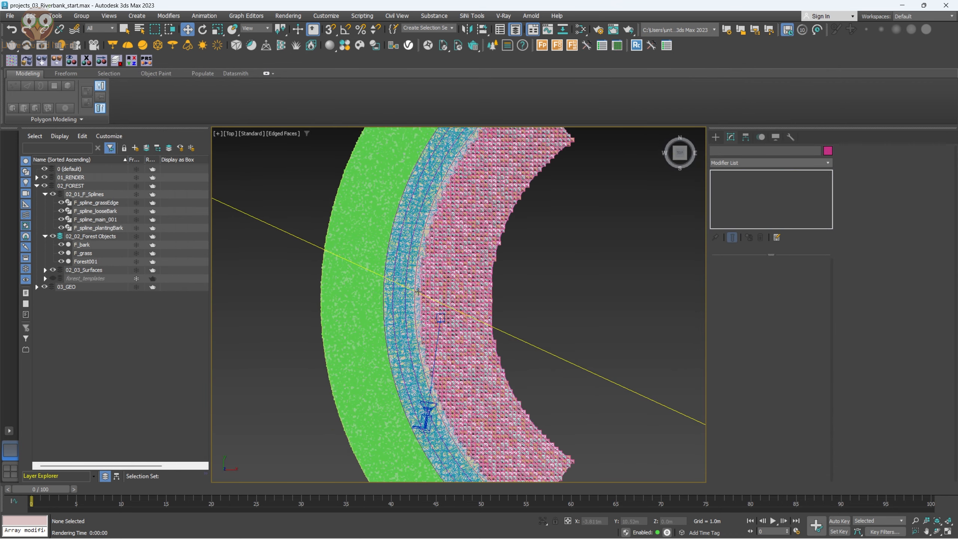
pyautogui.scroll(4, 459, 290)
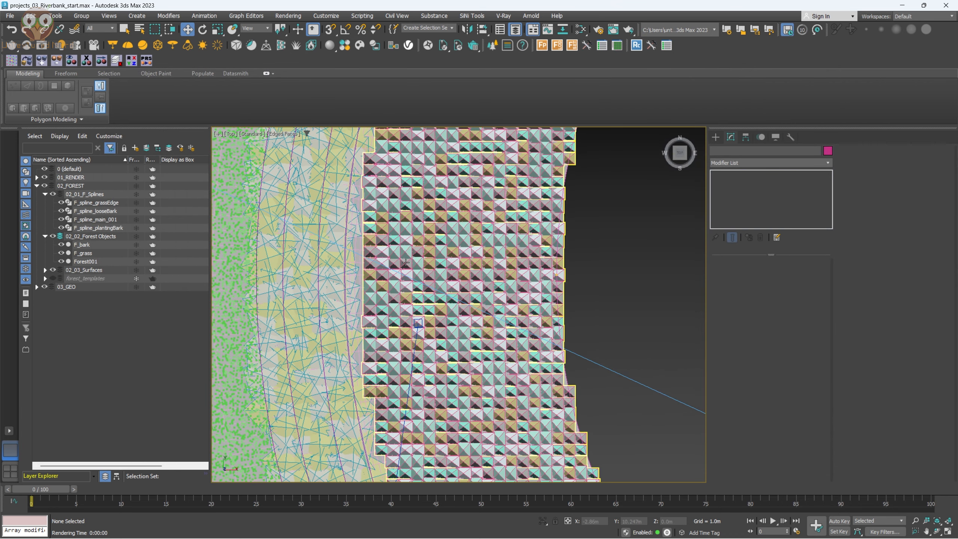
pyautogui.click(450, 259)
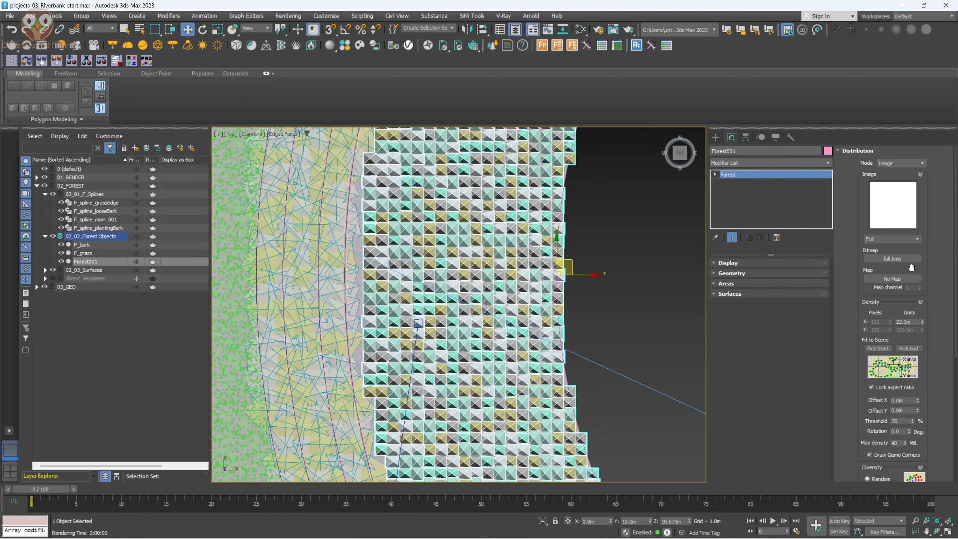
pyautogui.click(754, 283)
pyautogui.moveTo(921, 279); pyautogui.dragTo(921, 277)
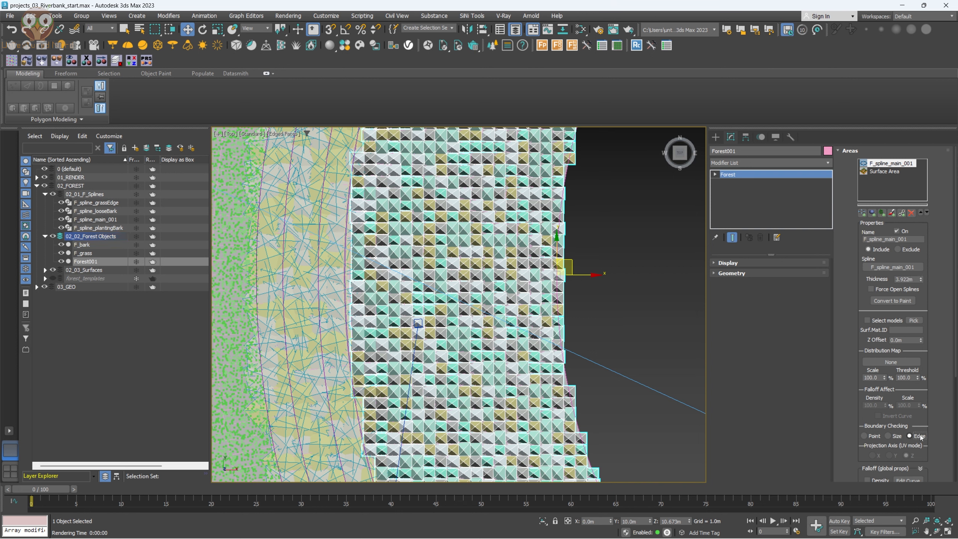
# Step: Render the scene to check the widened rock area against the bark edge, stop it and close the frame buffer
pyautogui.hotkey('shift', 'q')
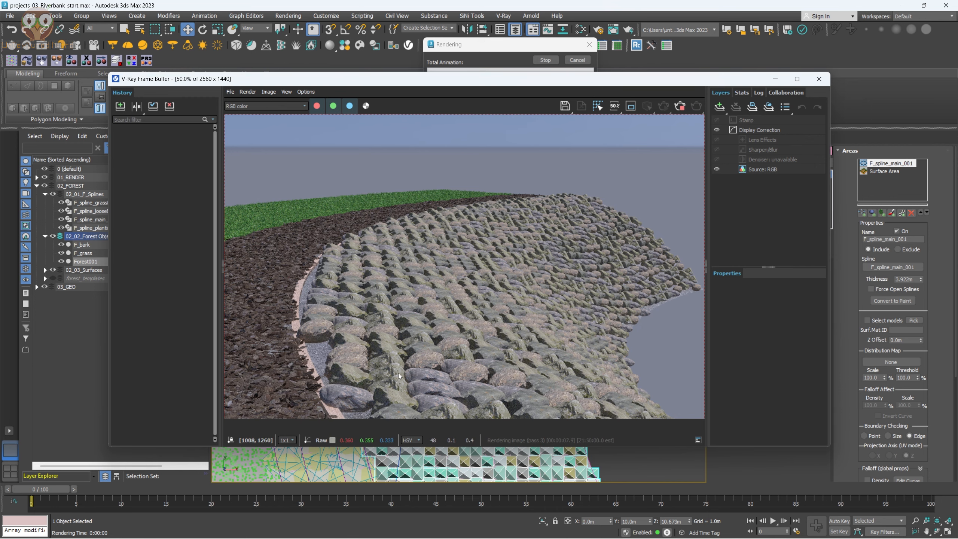
pyautogui.click(680, 106)
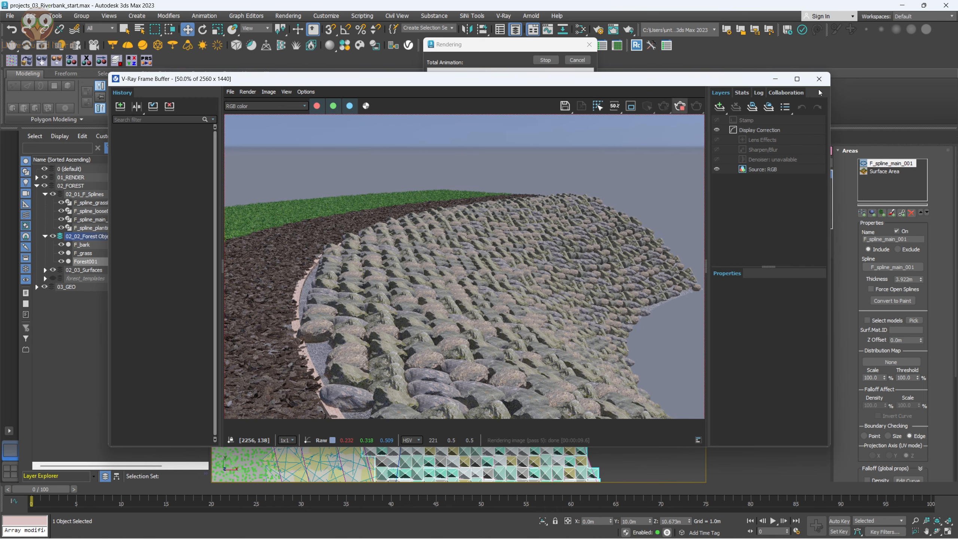
pyautogui.click(820, 80)
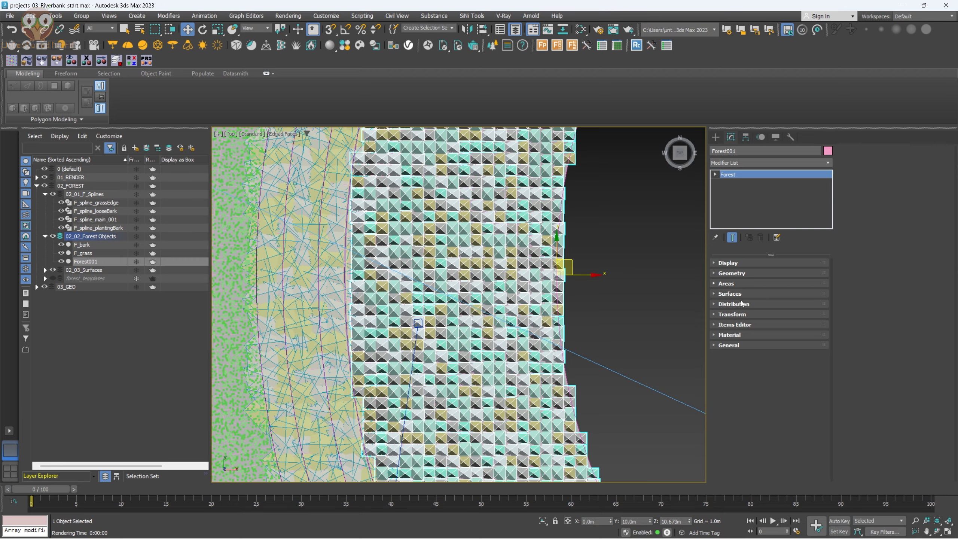
# Step: Enable random translation, rotation and scale in the Transform settings of Forest001
pyautogui.click(735, 314)
pyautogui.keyDown('alt'); pyautogui.moveTo(616, 326); pyautogui.dragTo(603, 258, button='middle'); pyautogui.keyUp('alt')
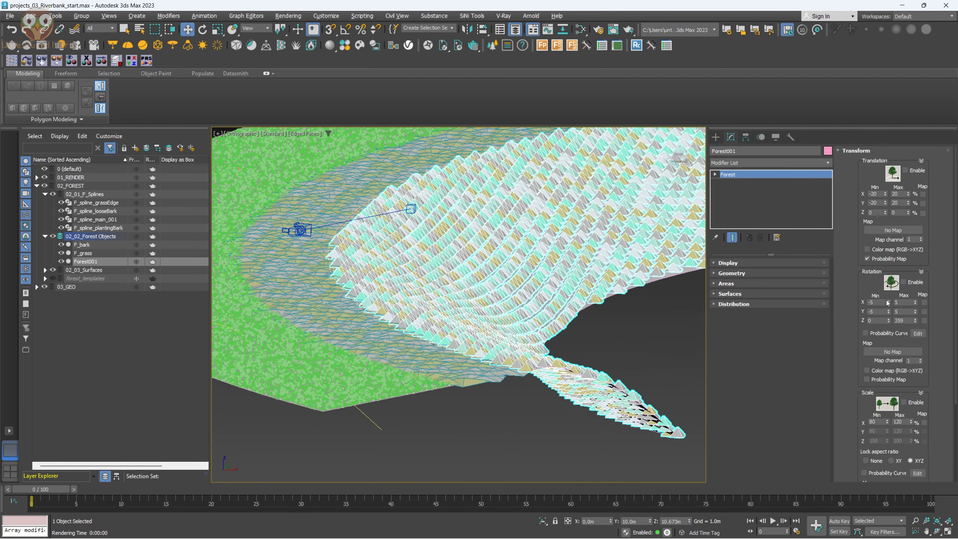
pyautogui.click(905, 170)
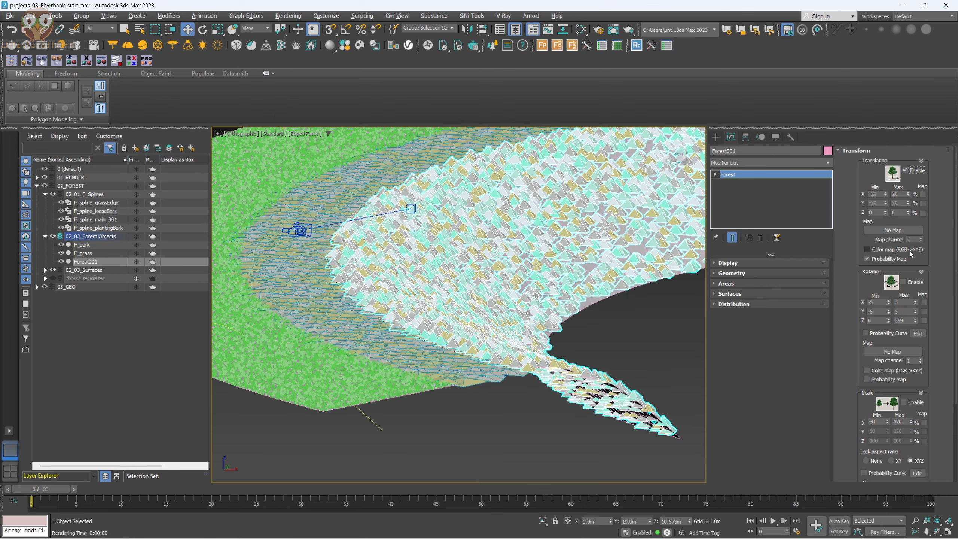
pyautogui.click(914, 405)
pyautogui.keyDown('alt'); pyautogui.moveTo(485, 295); pyautogui.dragTo(491, 333, button='middle'); pyautogui.keyUp('alt')
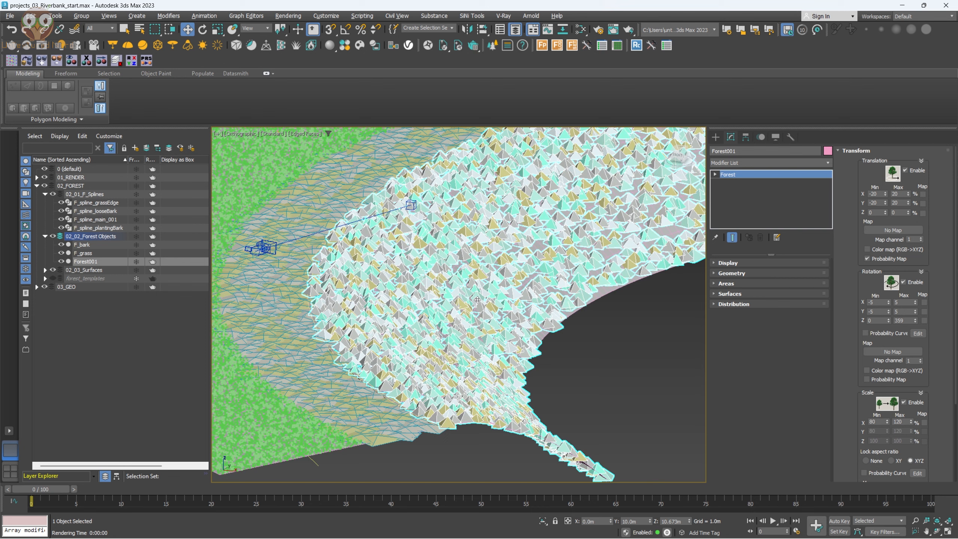
# Step: Deselect the scatter, render the riverbank to examine the randomized rocks, and stop the render
pyautogui.click(565, 355)
pyautogui.hotkey('shift', 'q')
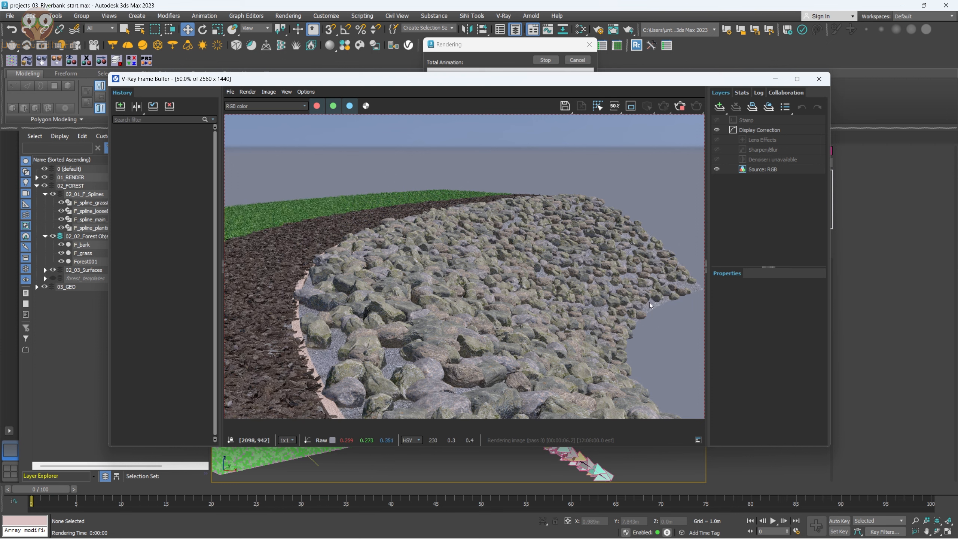
pyautogui.scroll(1, 650, 303)
pyautogui.scroll(-1, 537, 258)
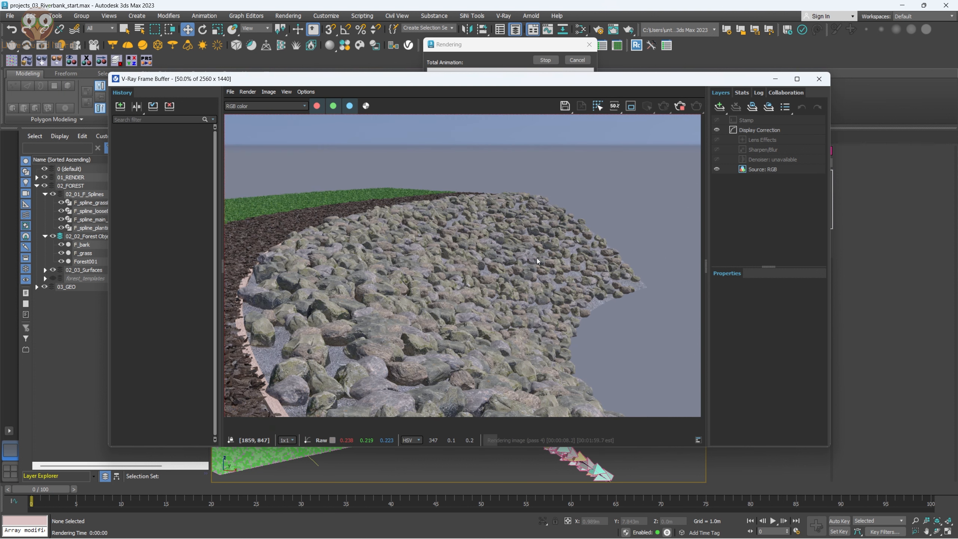
pyautogui.scroll(-1, 536, 258)
pyautogui.scroll(1, 373, 281)
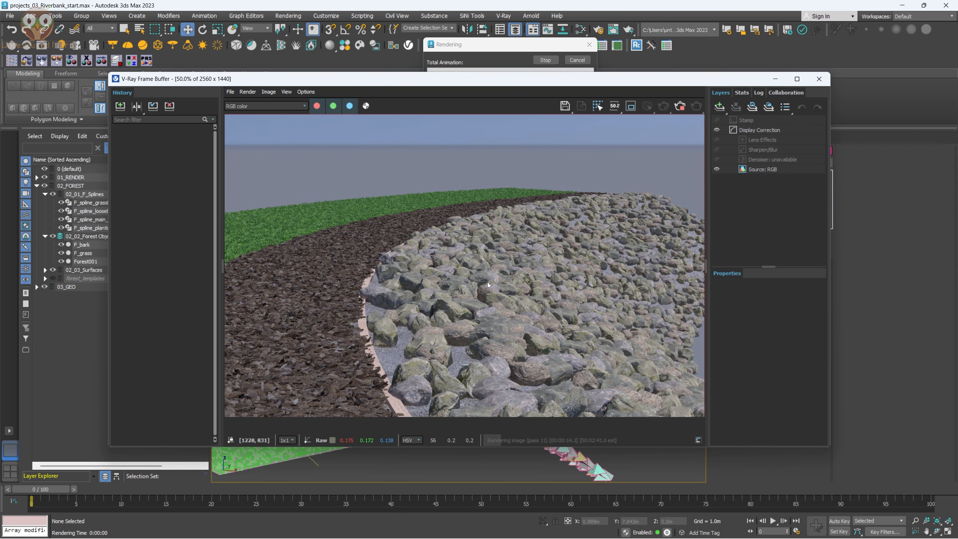
pyautogui.scroll(-1, 462, 298)
pyautogui.scroll(1, 685, 134)
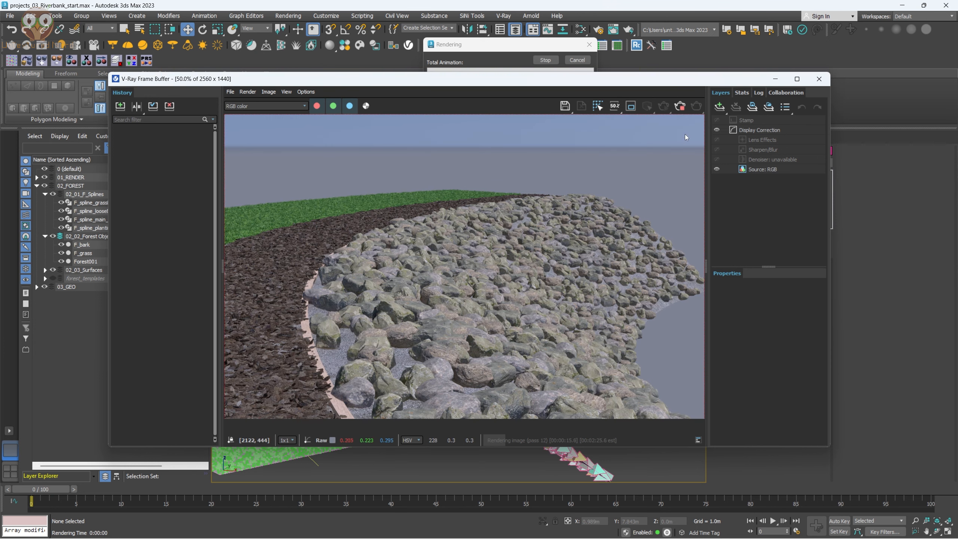
pyautogui.click(680, 108)
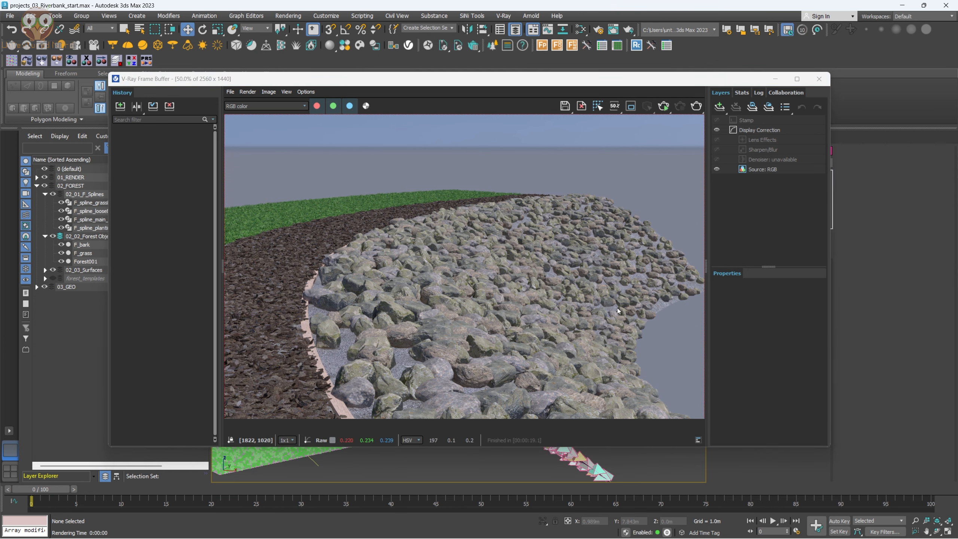
# Step: Examine the bank rocks up close in the finished render and close the frame buffer
pyautogui.scroll(2, 622, 302)
pyautogui.scroll(1, 672, 267)
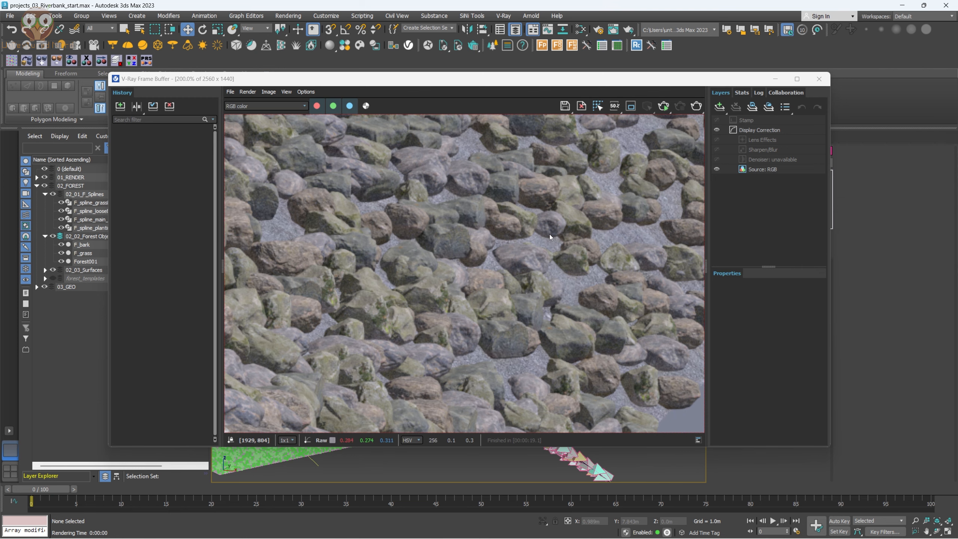
pyautogui.scroll(-1, 549, 223)
pyautogui.scroll(-1, 521, 210)
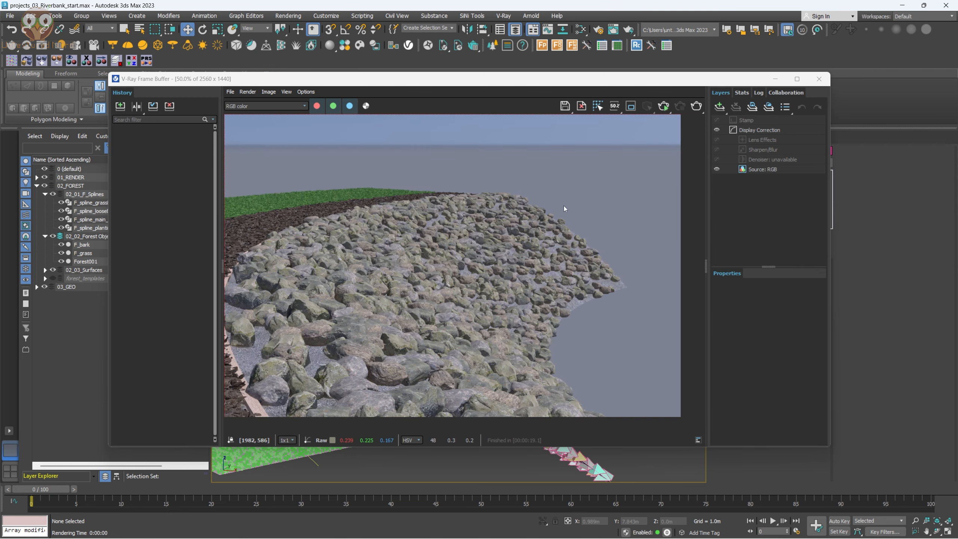
pyautogui.click(819, 79)
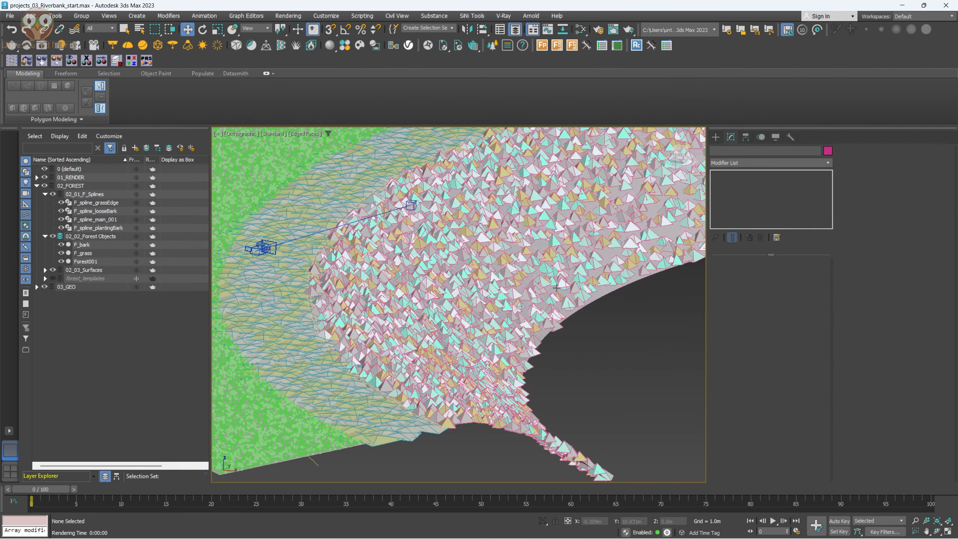
# Step: Set the surface Direction of Forest001 to 0 (Normal) so the rocks align with the bank slope
pyautogui.scroll(5, 588, 264)
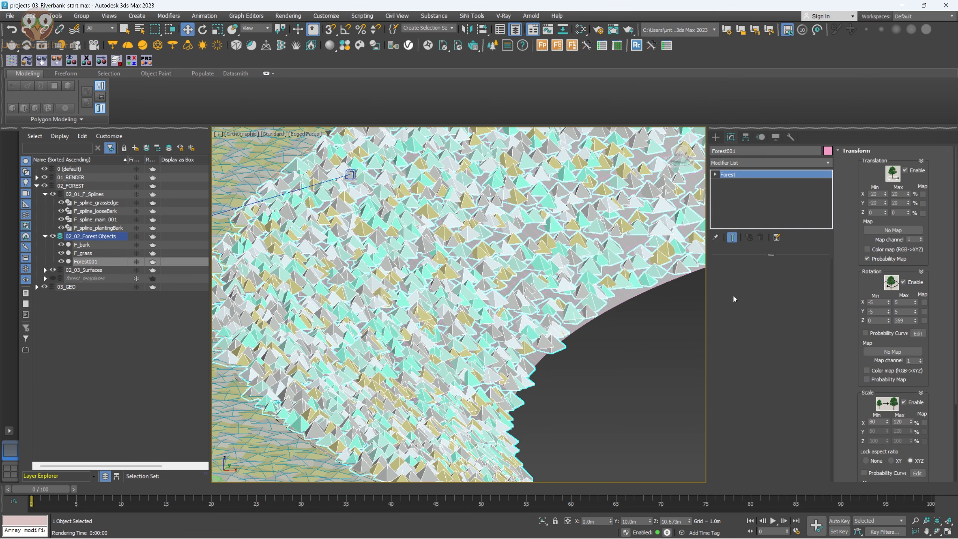
pyautogui.click(875, 151)
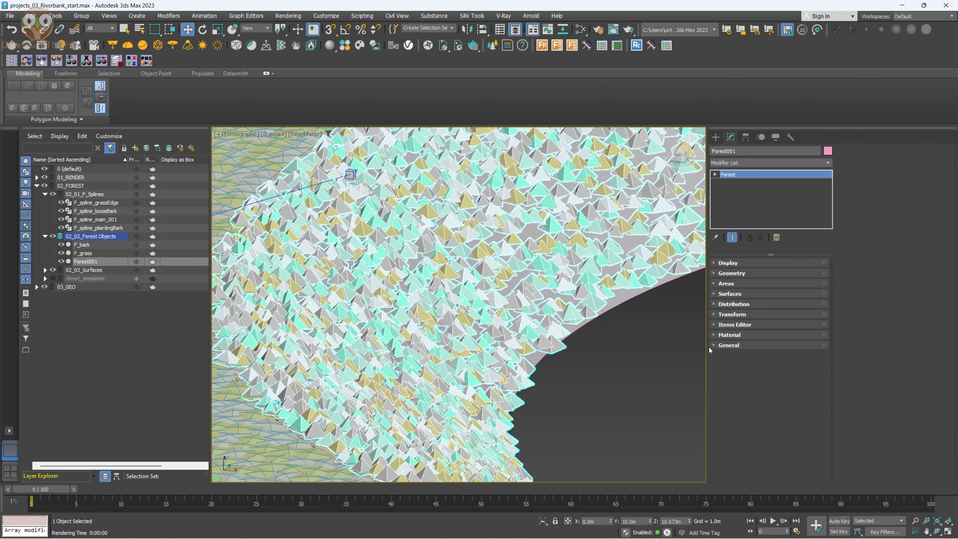
pyautogui.click(747, 295)
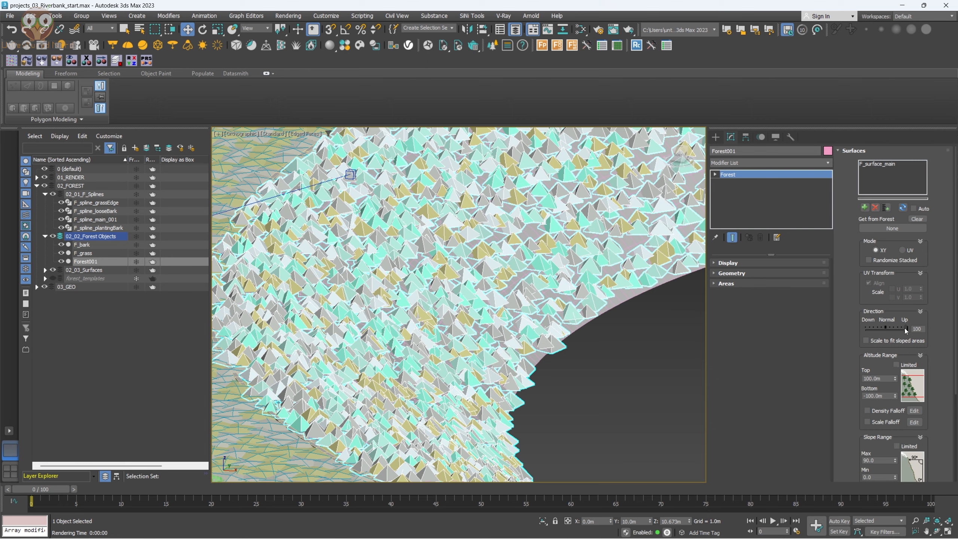
pyautogui.moveTo(905, 328); pyautogui.dragTo(887, 328)
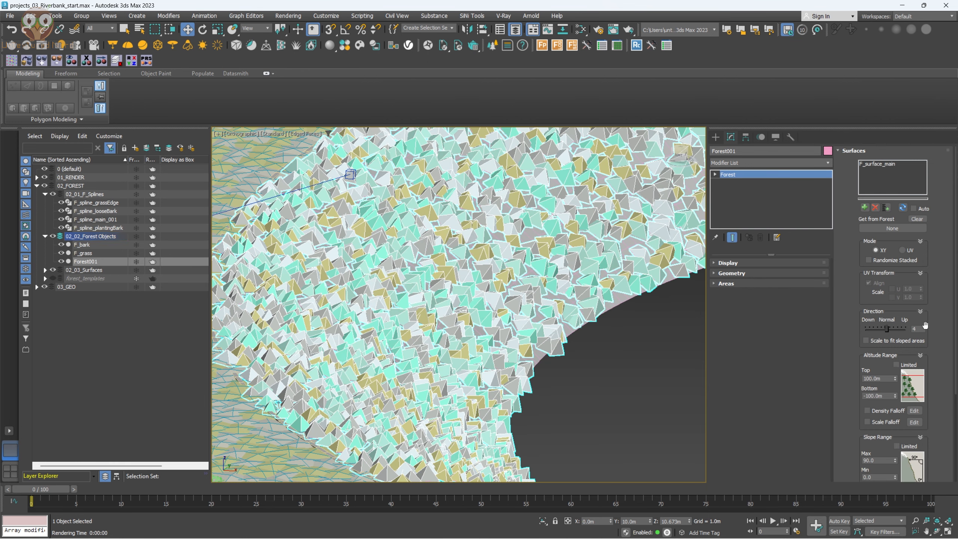
pyautogui.doubleClick(915, 328)
pyautogui.write('0')
pyautogui.press('Return')
pyautogui.moveTo(587, 273)
pyautogui.keyDown('alt'); pyautogui.mouseDown(button='middle')
pyautogui.moveTo(582, 314)
pyautogui.moveTo(573, 284)
pyautogui.mouseUp(button='middle'); pyautogui.keyUp('alt')
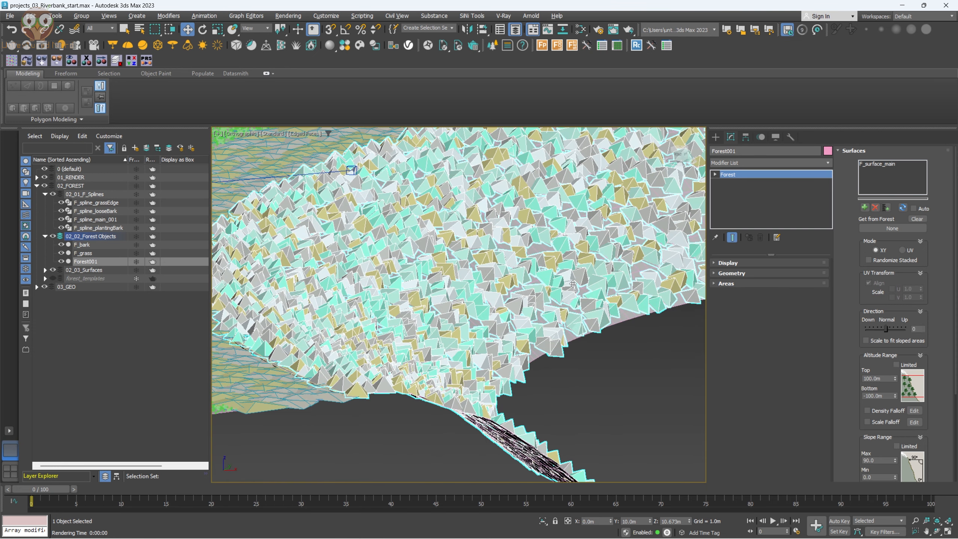
pyautogui.scroll(2, 571, 399)
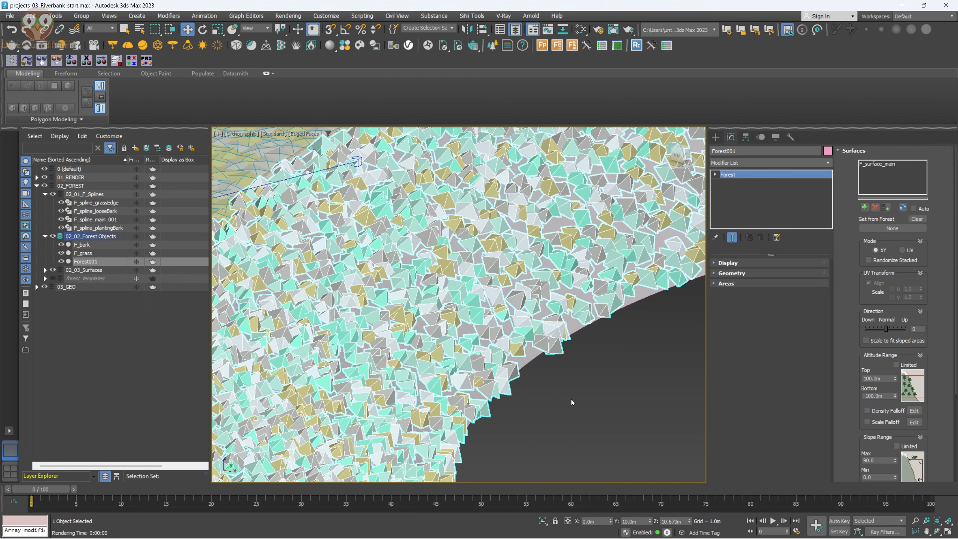
# Step: Deselect the scatter, render the riverbank with the slope-aligned rocks, and switch to Photoshop to compare it with the reference photo
pyautogui.click(571, 399)
pyautogui.hotkey('shift', 'q')
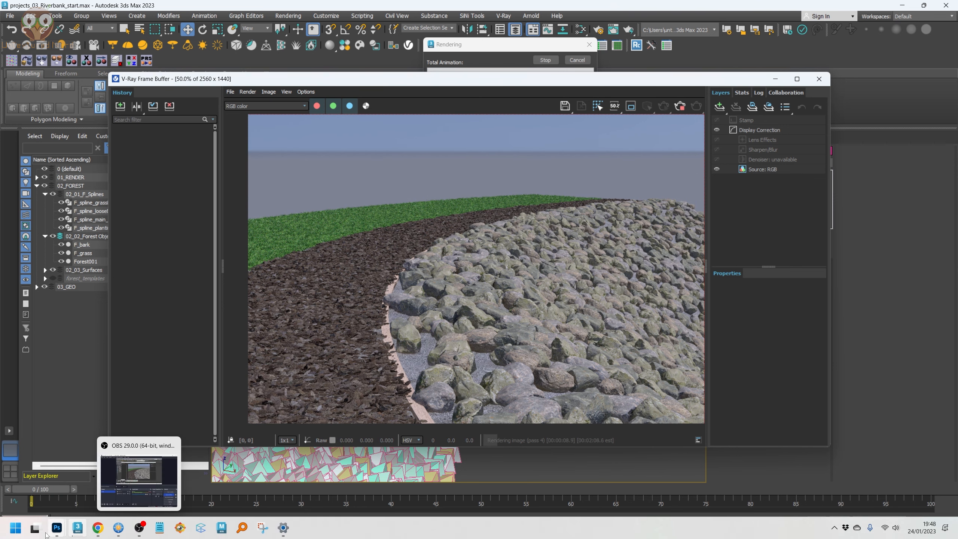
pyautogui.moveTo(57, 527)
pyautogui.click(140, 474)
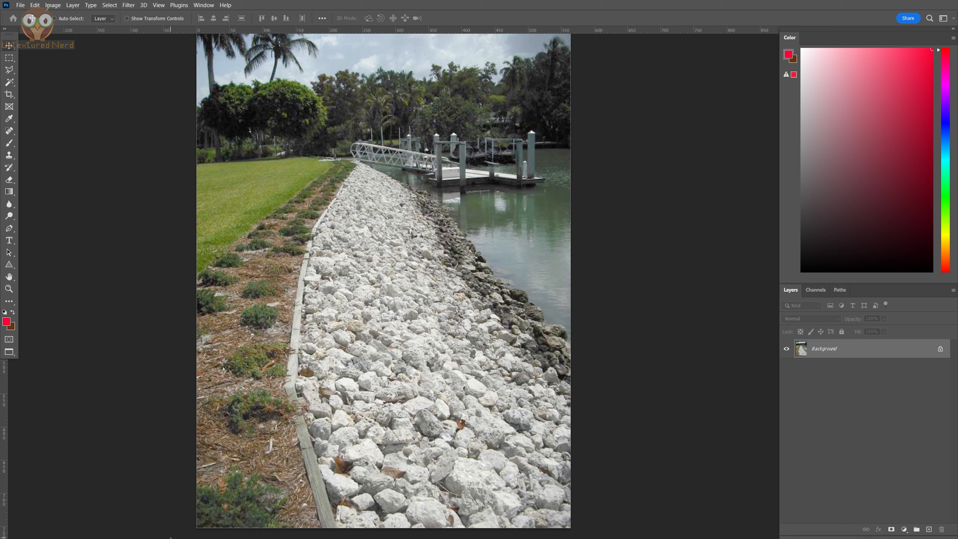
# Step: Return to 3ds Max, close the frame buffer and stop the render
pyautogui.press('super')
pyautogui.click(78, 532)
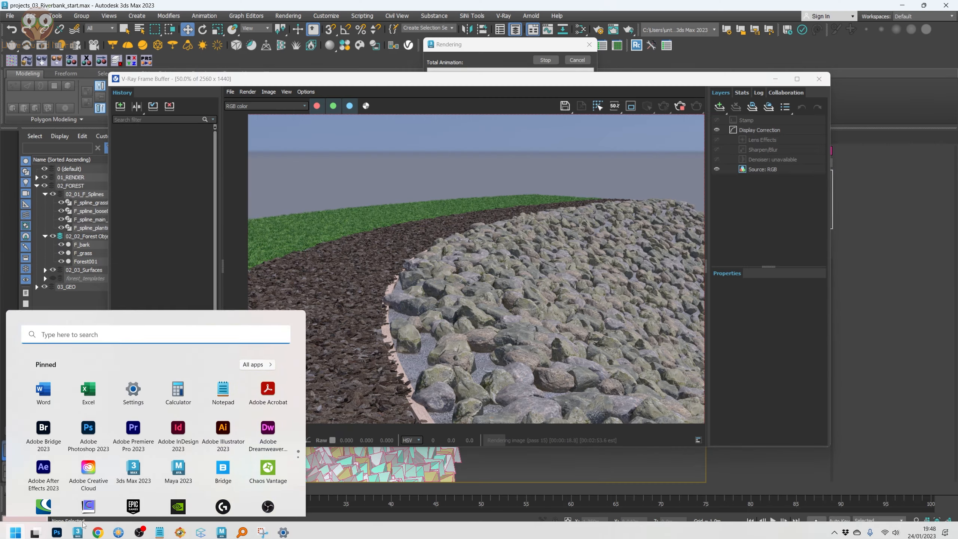
pyautogui.click(819, 79)
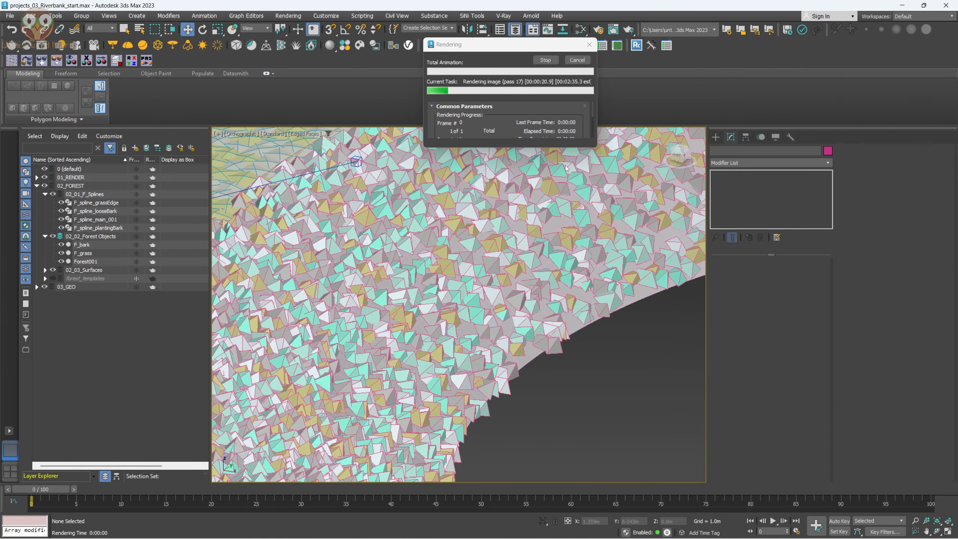
pyautogui.click(546, 59)
pyautogui.click(588, 45)
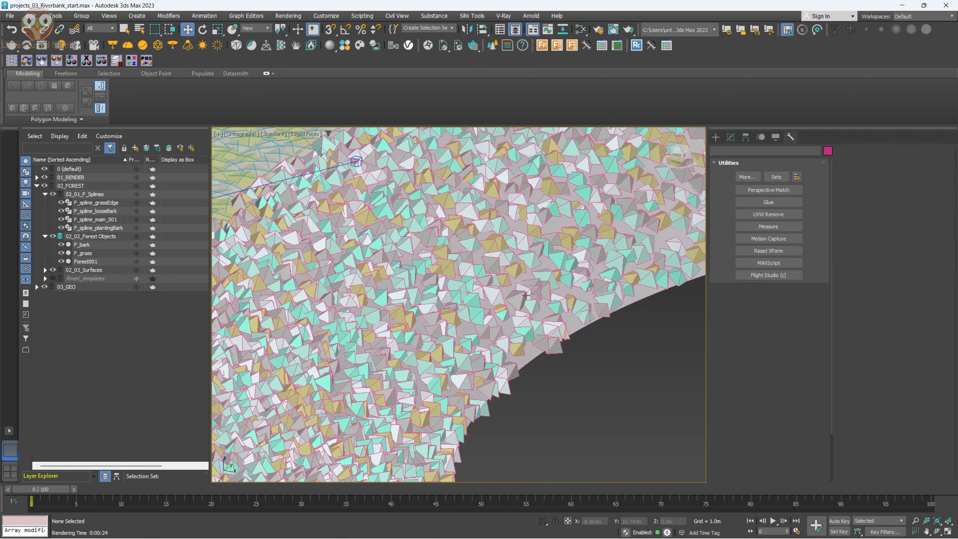
# Step: Select the F_spline_plantingBark shape above the riverbank to examine where the planting splines run along the bark strip
pyautogui.scroll(-3, 526, 296)
pyautogui.moveTo(284, 301); pyautogui.dragTo(395, 281, button='middle')
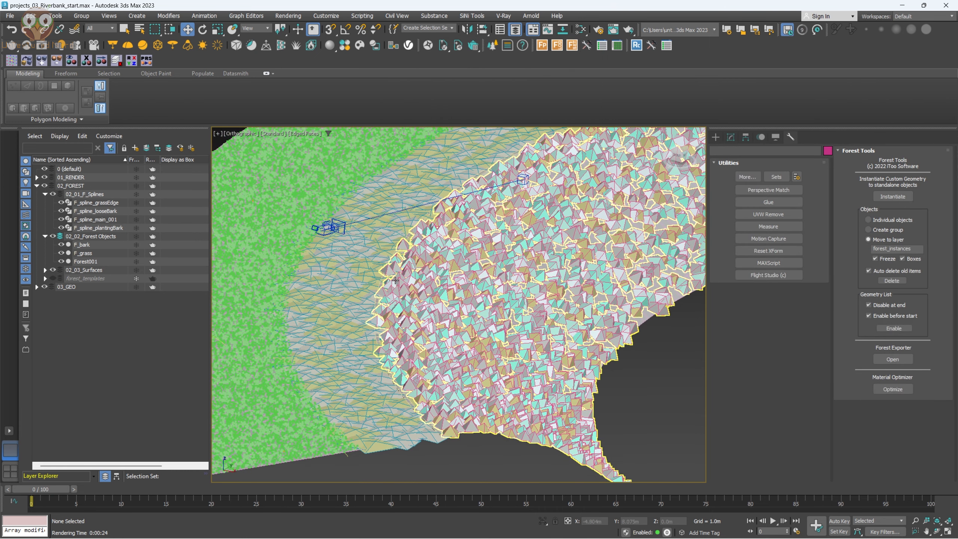
pyautogui.scroll(-4, 396, 281)
pyautogui.moveTo(392, 133); pyautogui.dragTo(393, 218, button='middle')
pyautogui.click(417, 249)
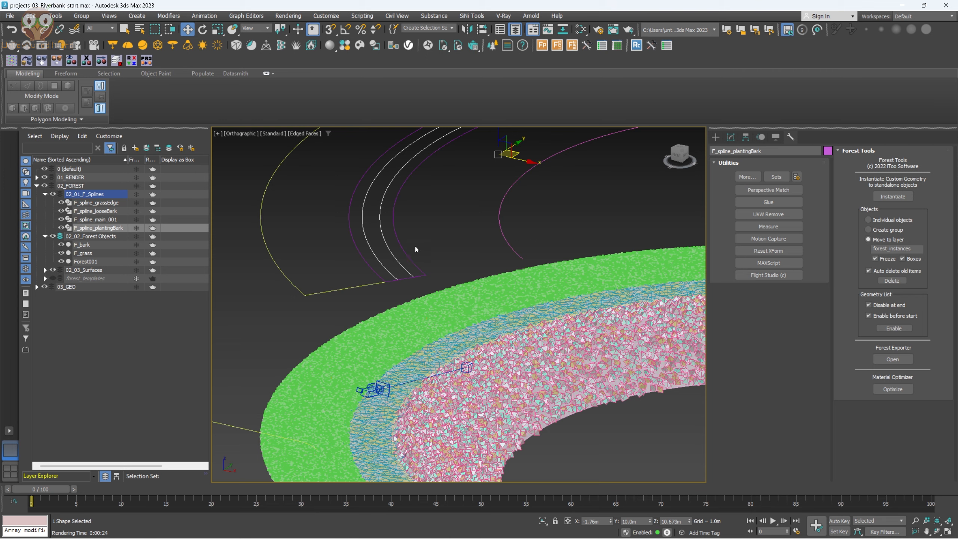
pyautogui.moveTo(439, 328); pyautogui.dragTo(444, 285, button='middle')
pyautogui.scroll(3, 375, 348)
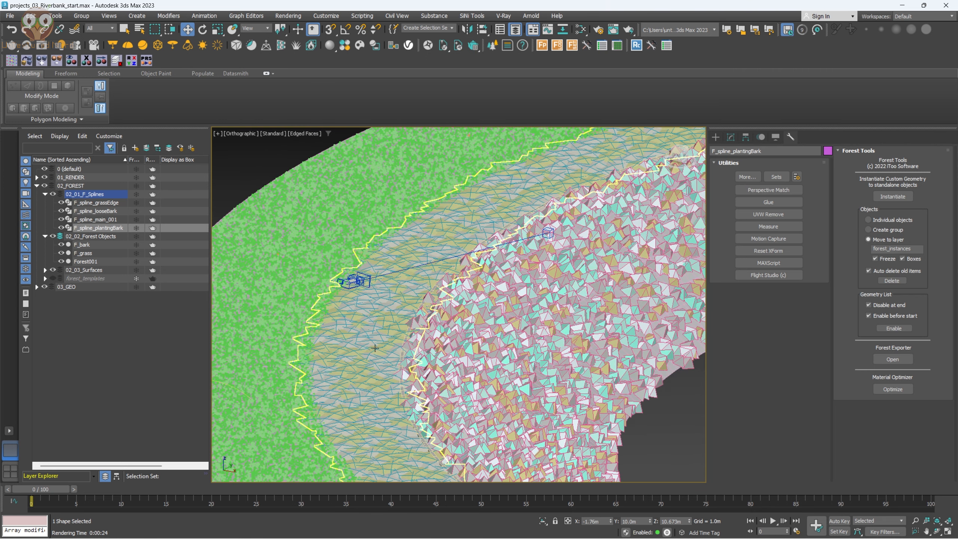
# Step: Clone the F_bark scatter as a copy named F_barkPlanting
pyautogui.click(375, 341)
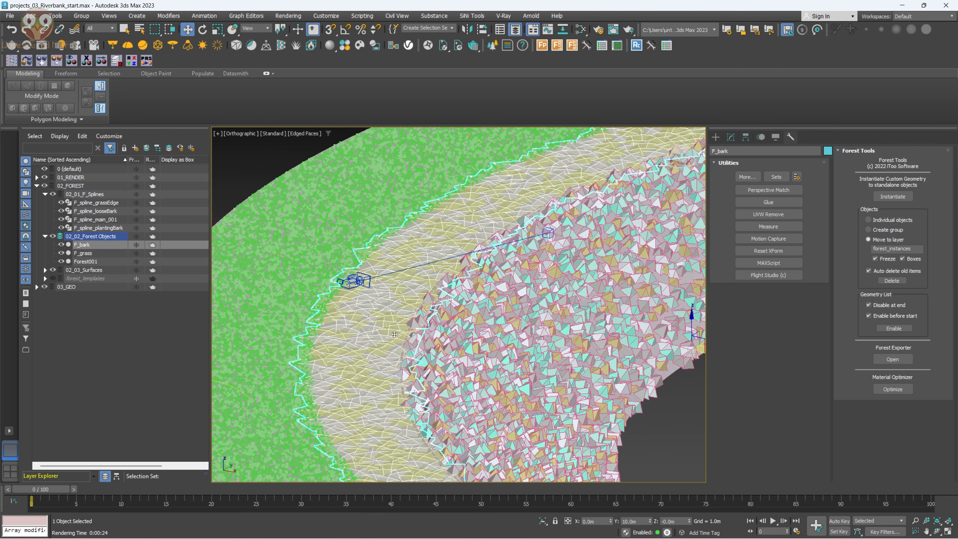
pyautogui.keyDown('shift'); pyautogui.moveTo(394, 335); pyautogui.dragTo(420, 312); pyautogui.keyUp('shift')
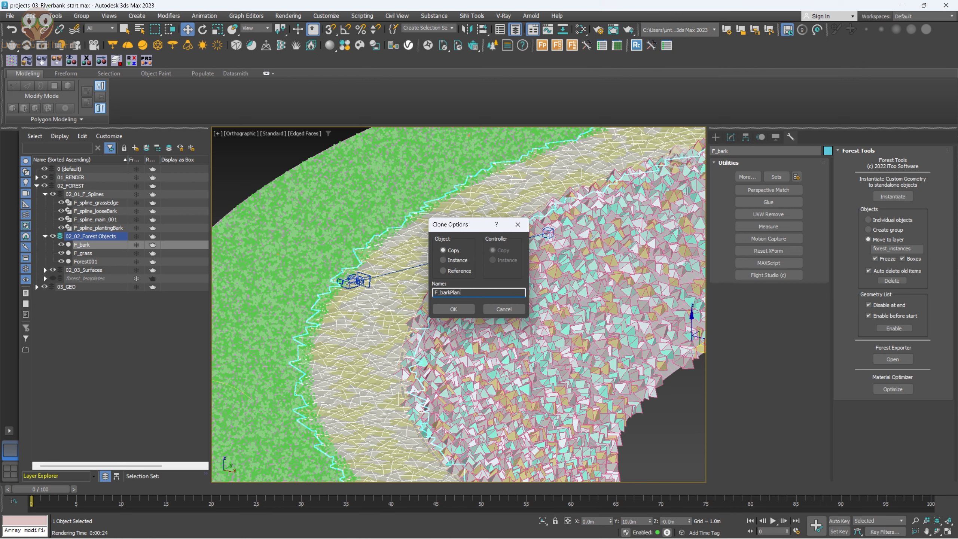
pyautogui.write('Planting')
pyautogui.press('Return')
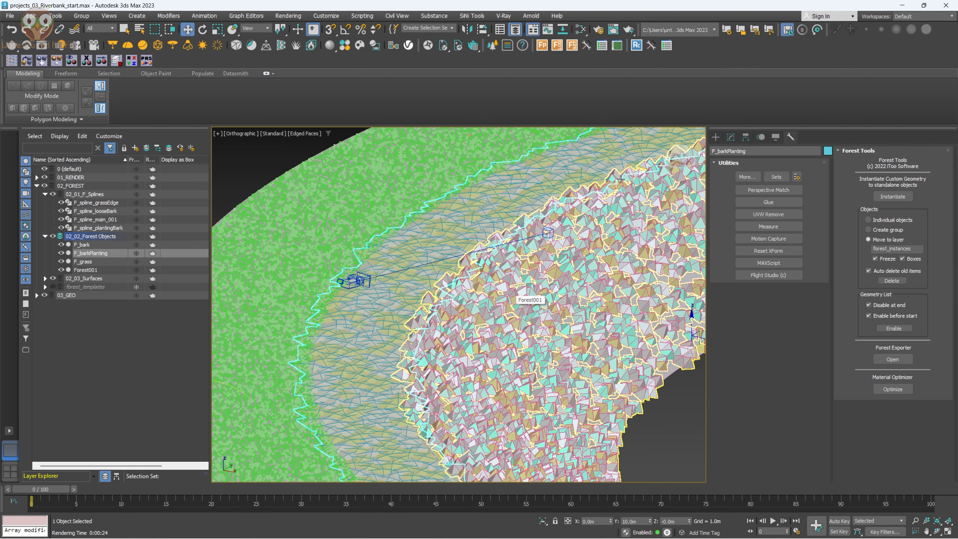
# Step: Remove both mulch bark items from the Geometry list of F_barkPlanting
pyautogui.click(731, 138)
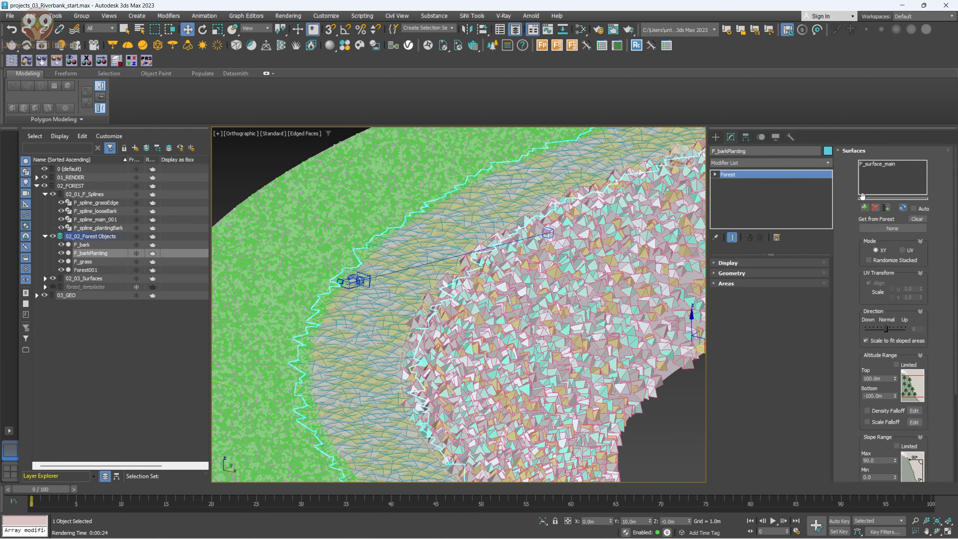
pyautogui.click(731, 273)
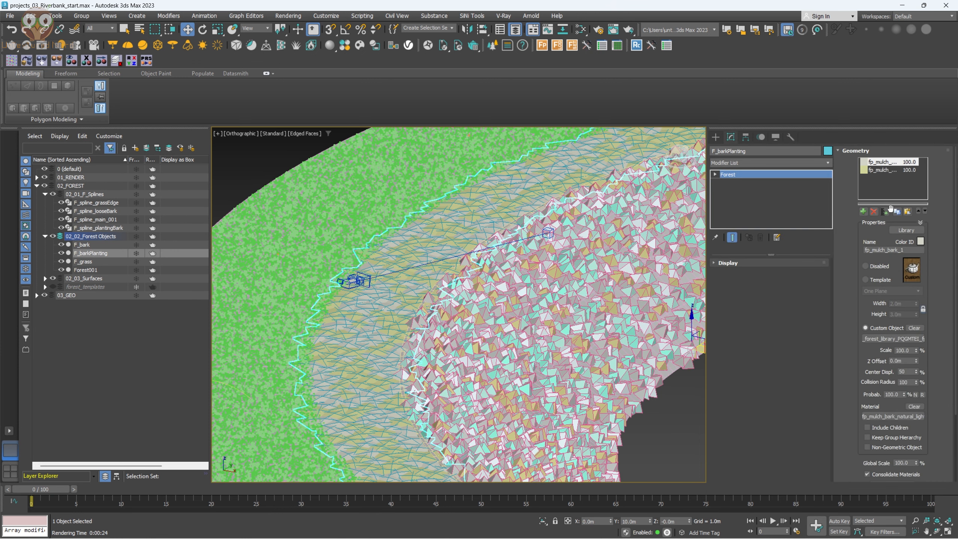
pyautogui.keyDown('shift'); pyautogui.click(878, 171); pyautogui.keyUp('shift')
pyautogui.click(873, 212)
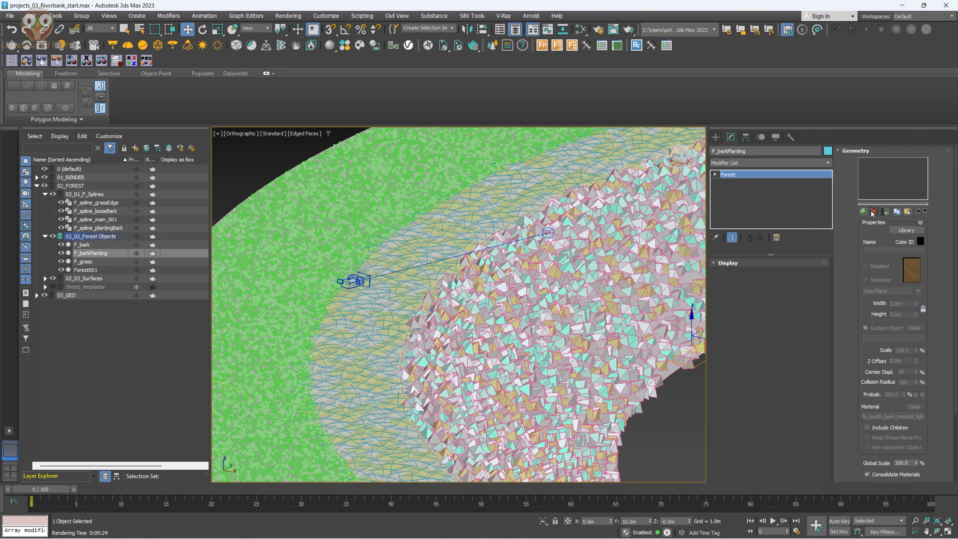
# Step: Load Lilac 1 from the 3D Starter Library into the geometry of F_barkPlanting
pyautogui.click(906, 229)
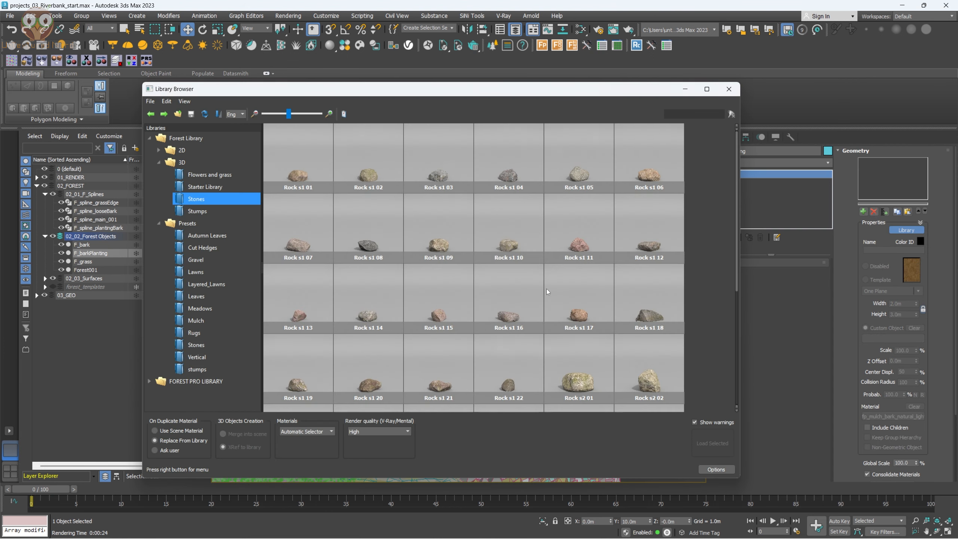
pyautogui.click(158, 163)
pyautogui.click(159, 163)
pyautogui.click(209, 187)
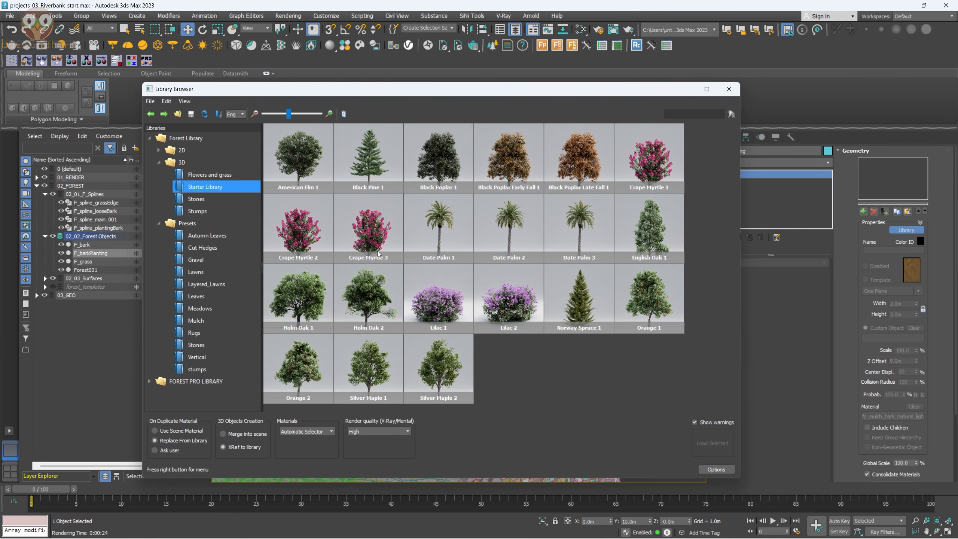
pyautogui.click(455, 306)
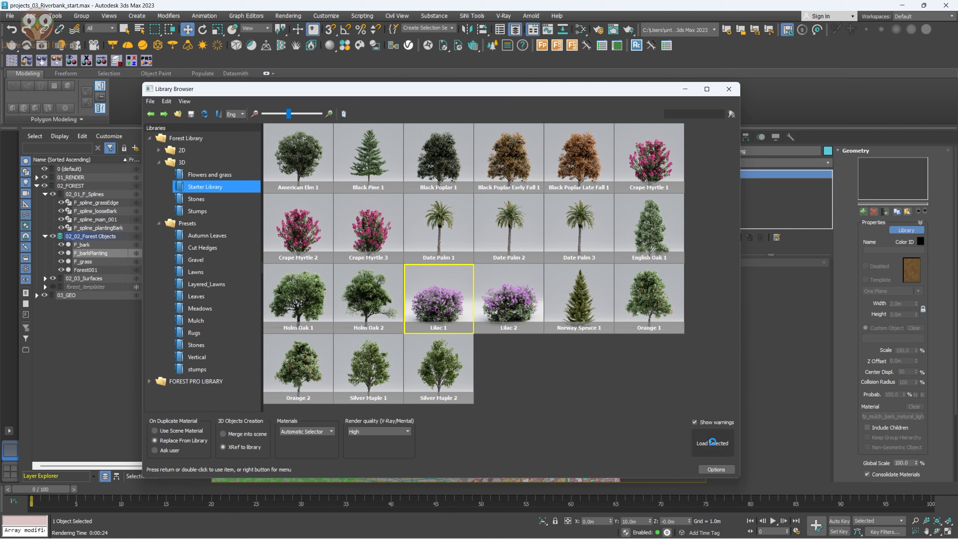
pyautogui.click(478, 317)
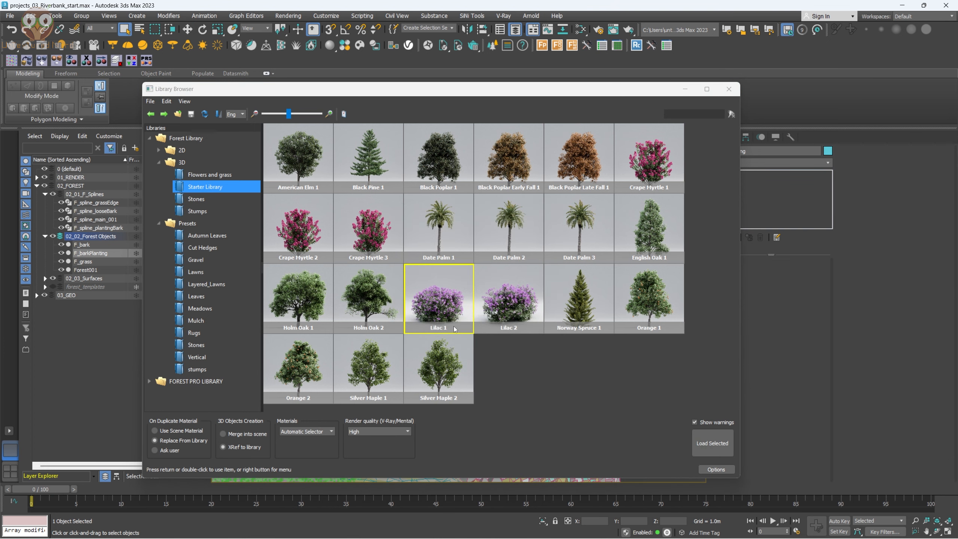
pyautogui.click(522, 303)
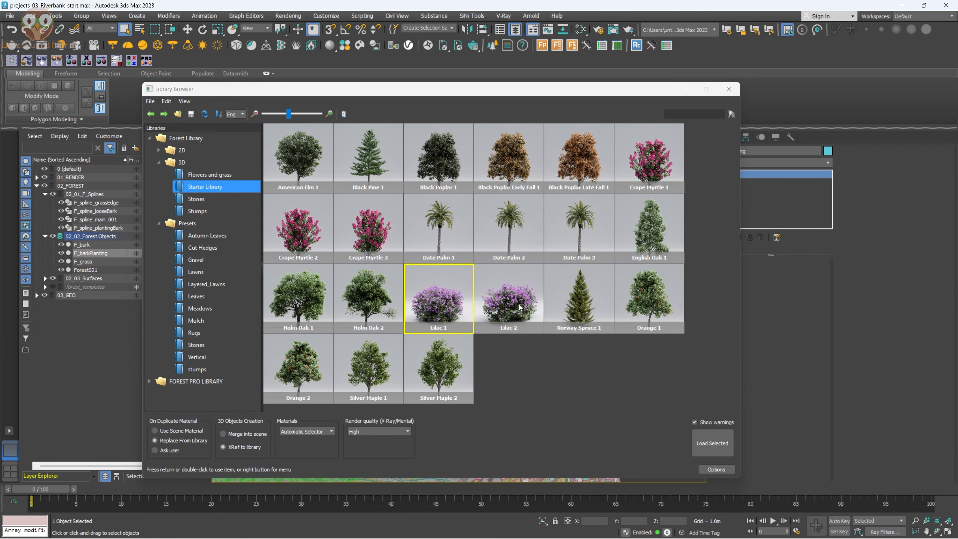
# Step: Set the viewport display of F_barkPlanting to Points-Cloud and enable Use Color ID
pyautogui.scroll(-3, 517, 320)
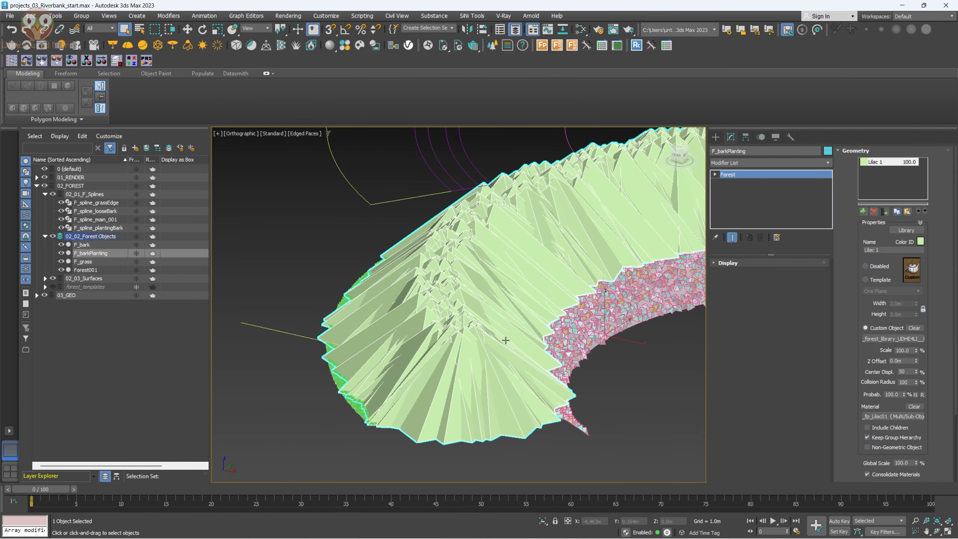
pyautogui.keyDown('alt'); pyautogui.moveTo(506, 341); pyautogui.dragTo(523, 310, button='middle'); pyautogui.keyUp('alt')
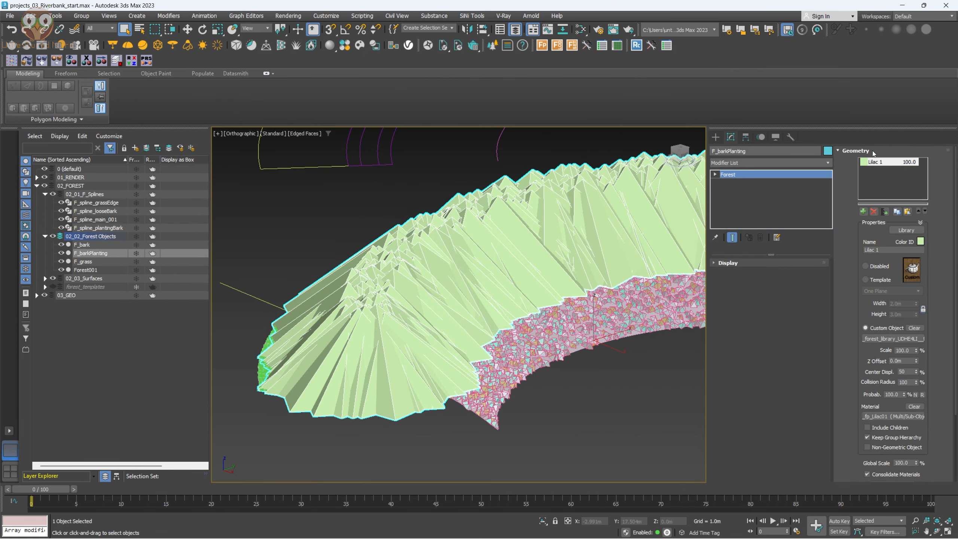
pyautogui.click(856, 150)
pyautogui.click(751, 263)
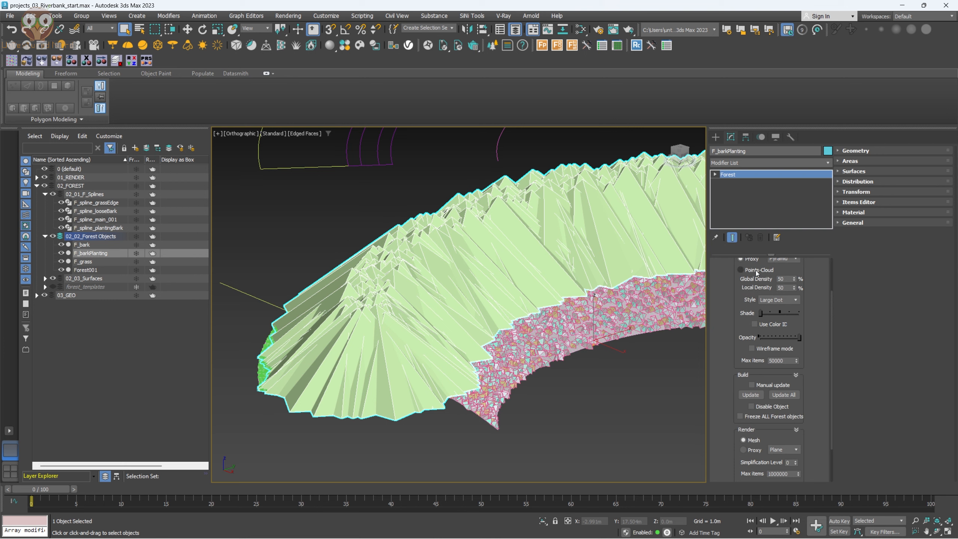
pyautogui.click(741, 270)
pyautogui.click(755, 323)
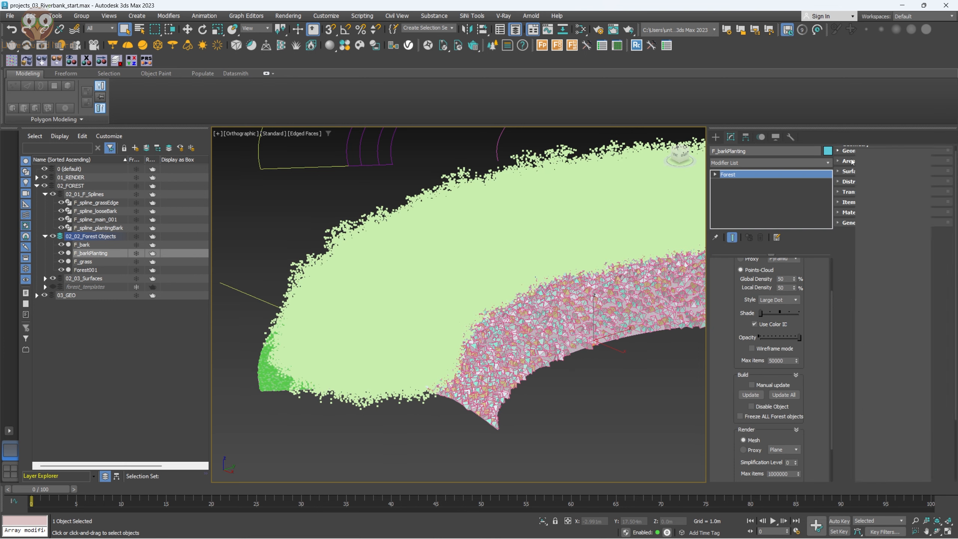
# Step: Reduce the Lilac 1 geometry scale to 5.0% in F_barkPlanting
pyautogui.click(849, 151)
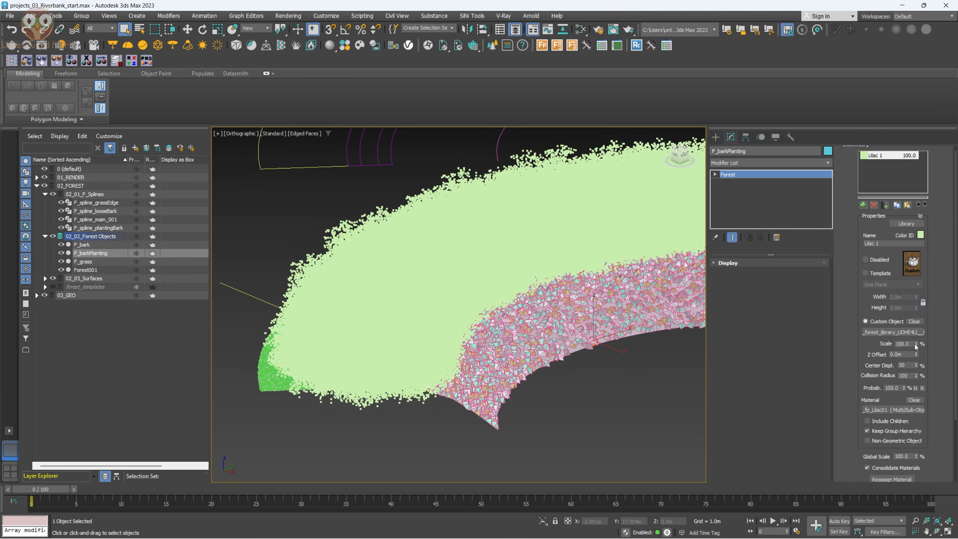
pyautogui.moveTo(916, 345); pyautogui.dragTo(919, 384)
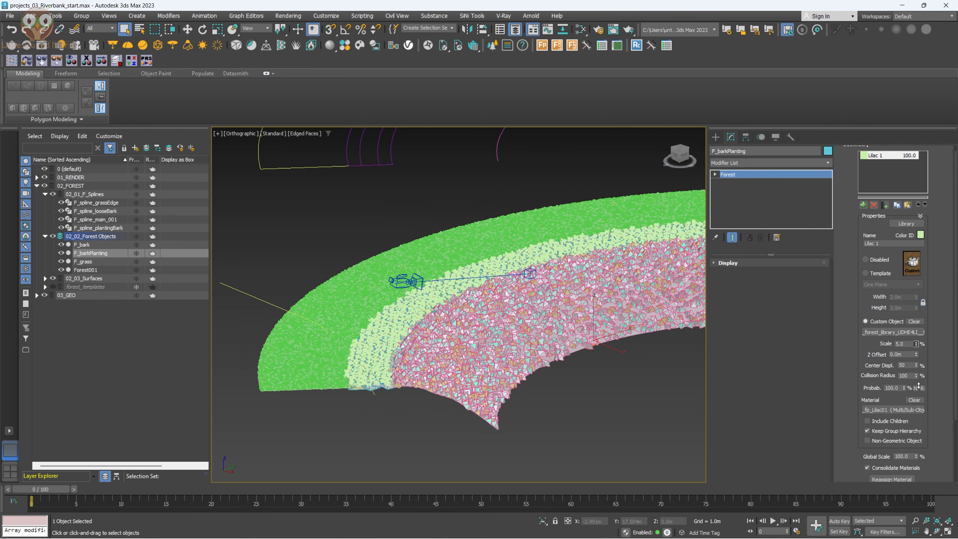
pyautogui.scroll(5, 241, 349)
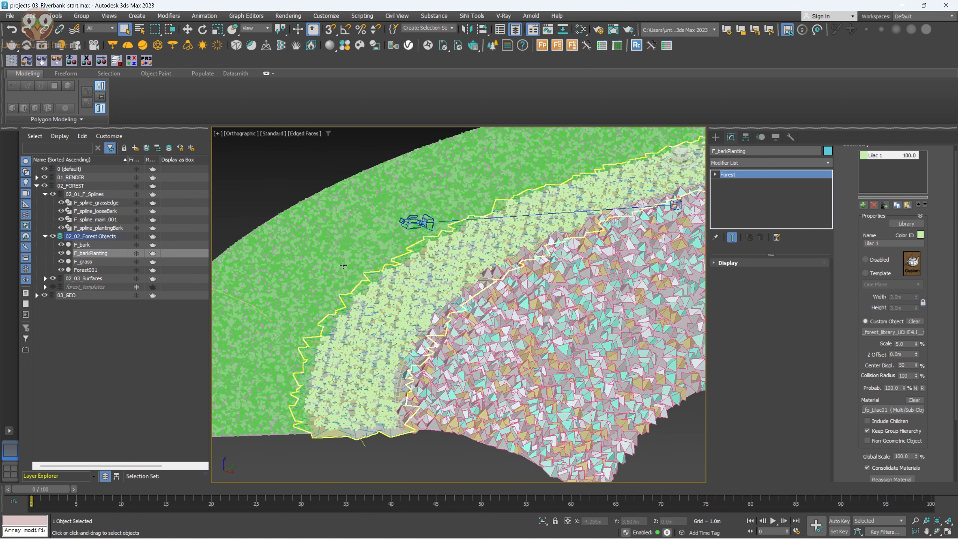
# Step: Render the riverbank, compare the lilac planting with the reference photo in Photoshop, and return to 3ds Max
pyautogui.click(281, 185)
pyautogui.hotkey('shift', 'q')
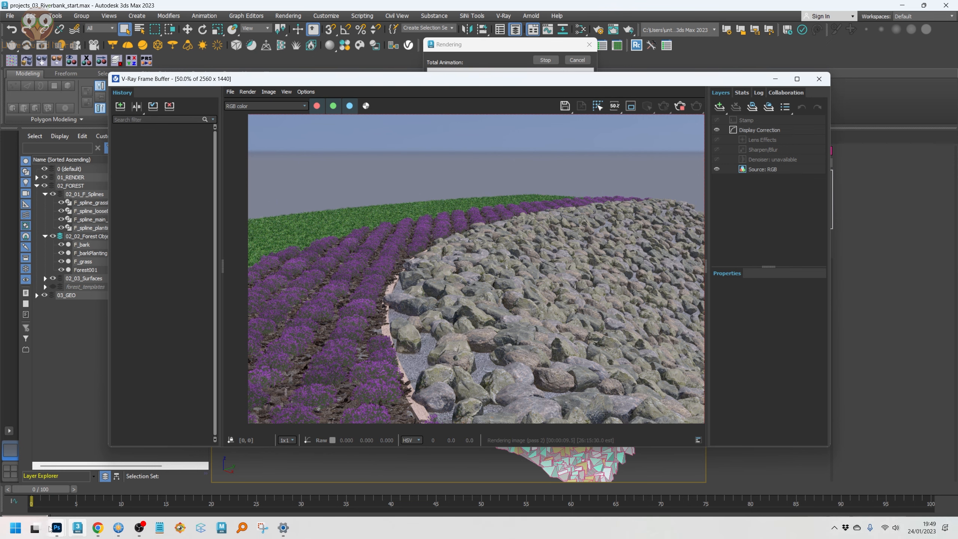
pyautogui.moveTo(66, 521)
pyautogui.click(160, 466)
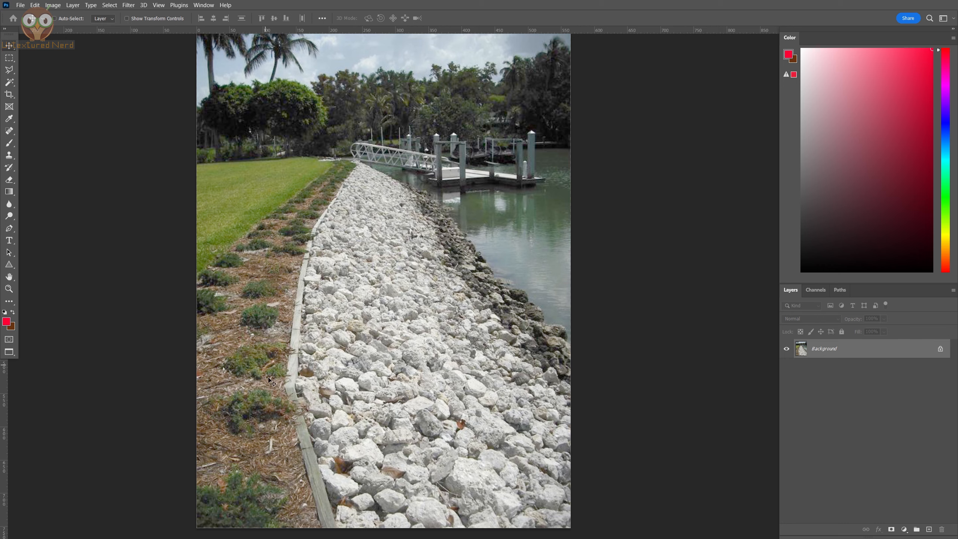
pyautogui.hotkey('alt', 'Tab')
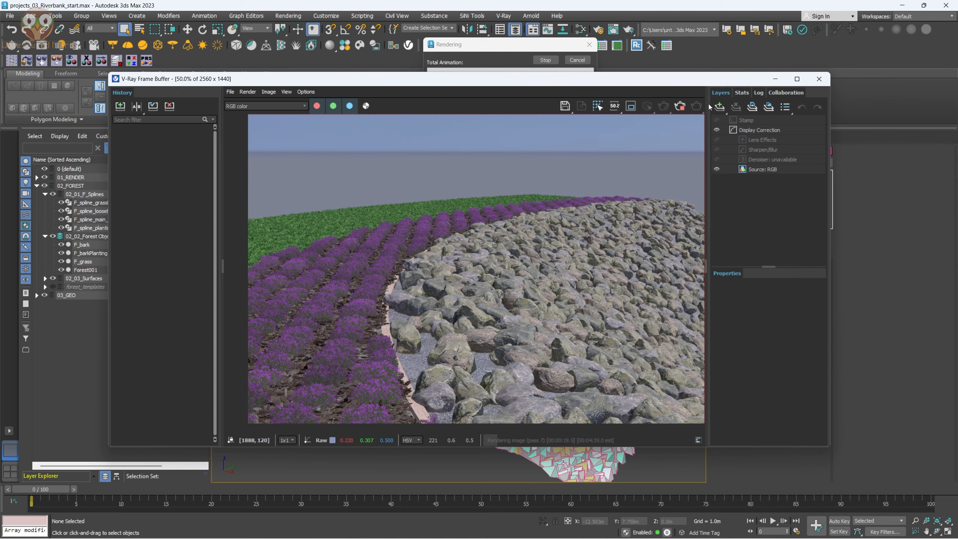
# Step: Close the frame buffer, reselect F_barkPlanting and set its Distribution mode to Path
pyautogui.click(819, 78)
pyautogui.click(430, 292)
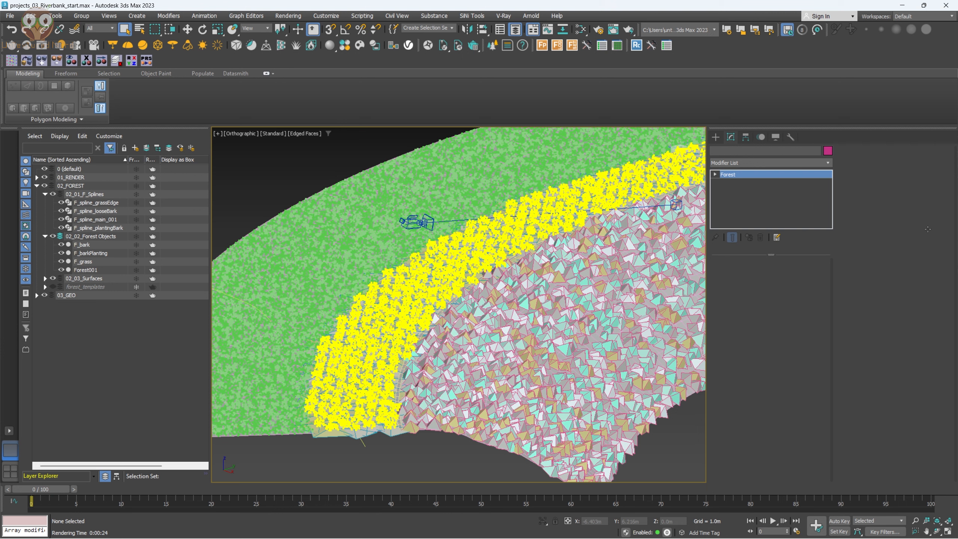
pyautogui.click(883, 150)
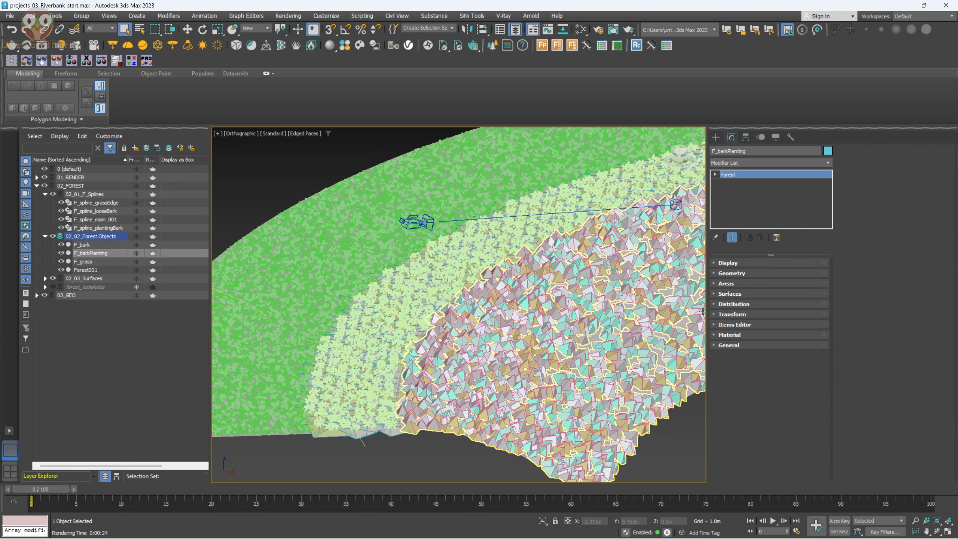
pyautogui.click(746, 303)
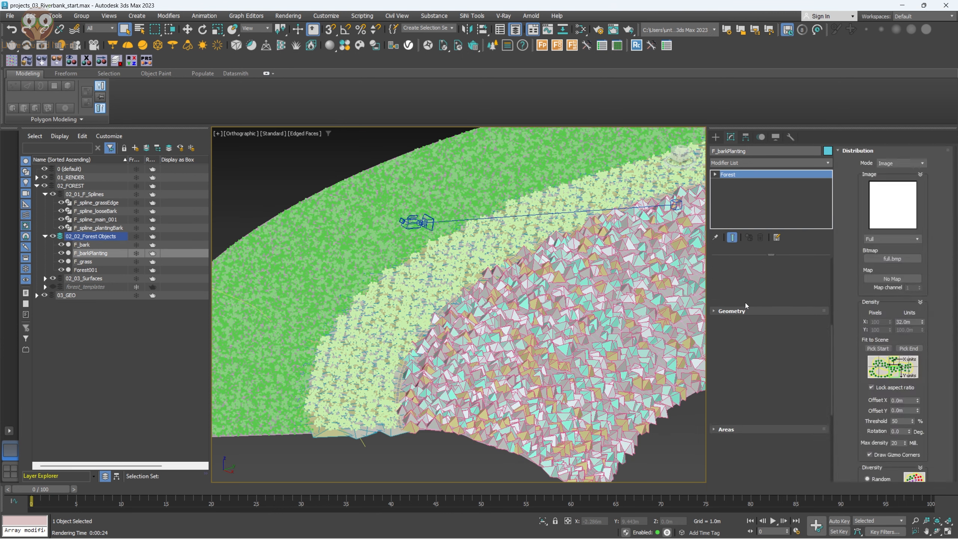
pyautogui.click(901, 163)
pyautogui.click(894, 183)
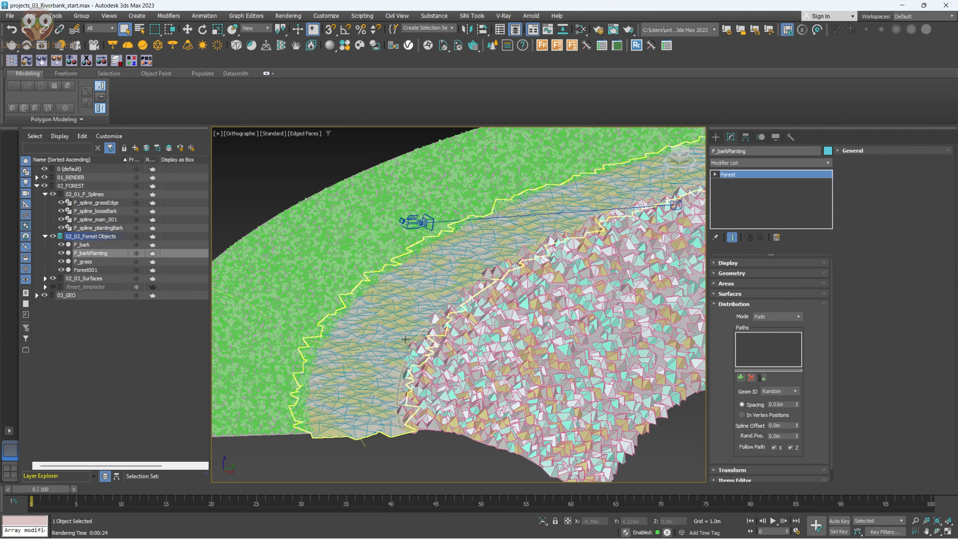
pyautogui.scroll(-3, 406, 336)
pyautogui.moveTo(415, 293); pyautogui.dragTo(406, 343, button='middle')
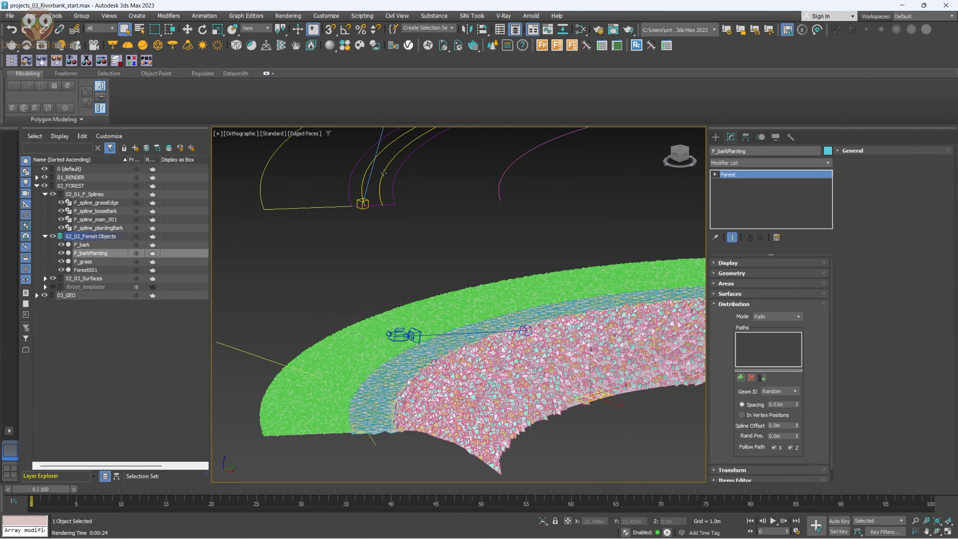
pyautogui.moveTo(389, 141); pyautogui.dragTo(424, 216, button='middle')
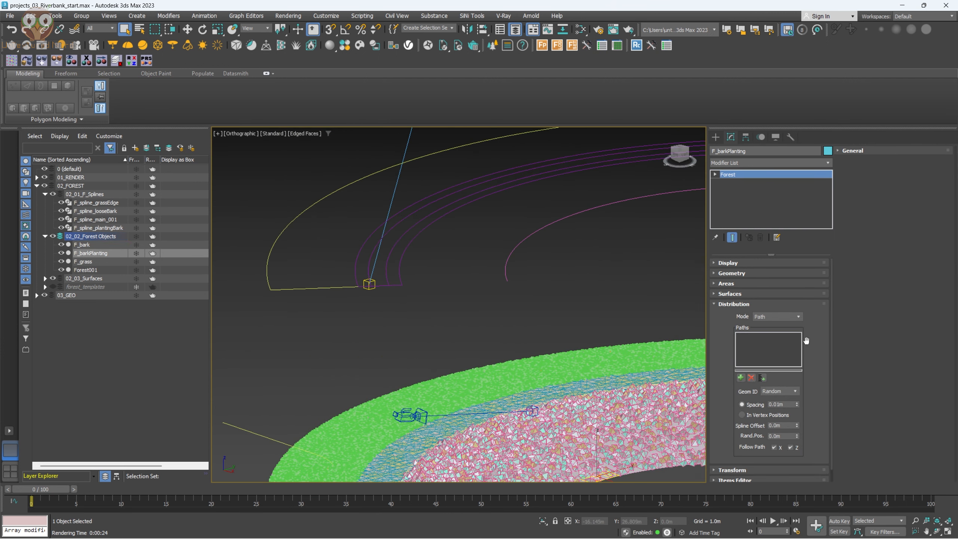
# Step: Add the F_spline_plantingBark spline as the distribution path of F_barkPlanting
pyautogui.click(740, 378)
pyautogui.click(396, 242)
pyautogui.scroll(8, 441, 357)
pyautogui.scroll(3, 350, 350)
pyautogui.scroll(-5, 408, 347)
pyautogui.moveTo(408, 347); pyautogui.dragTo(479, 394, button='middle')
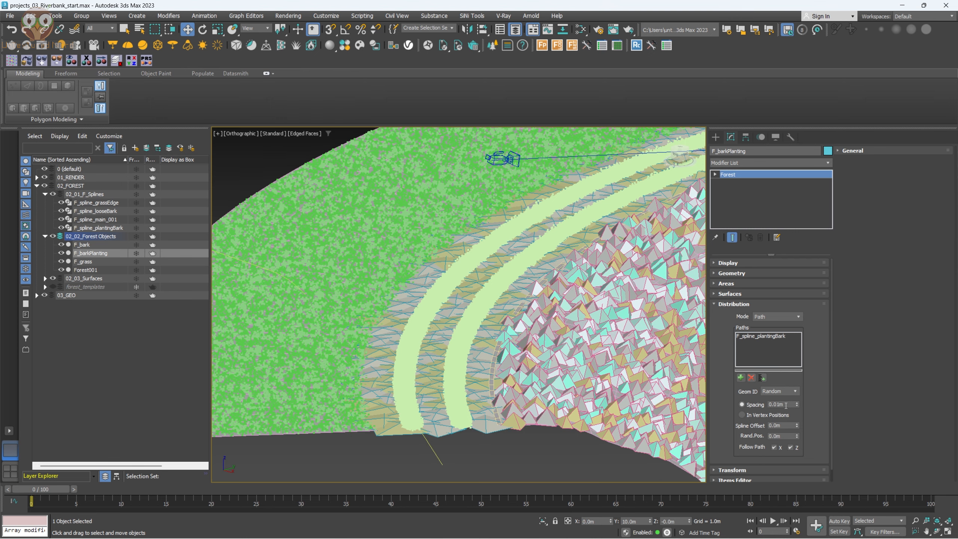
# Step: Space the plants along the F_barkPlanting path at 0.74 m
pyautogui.moveTo(798, 407); pyautogui.dragTo(798, 369)
pyautogui.scroll(4, 418, 358)
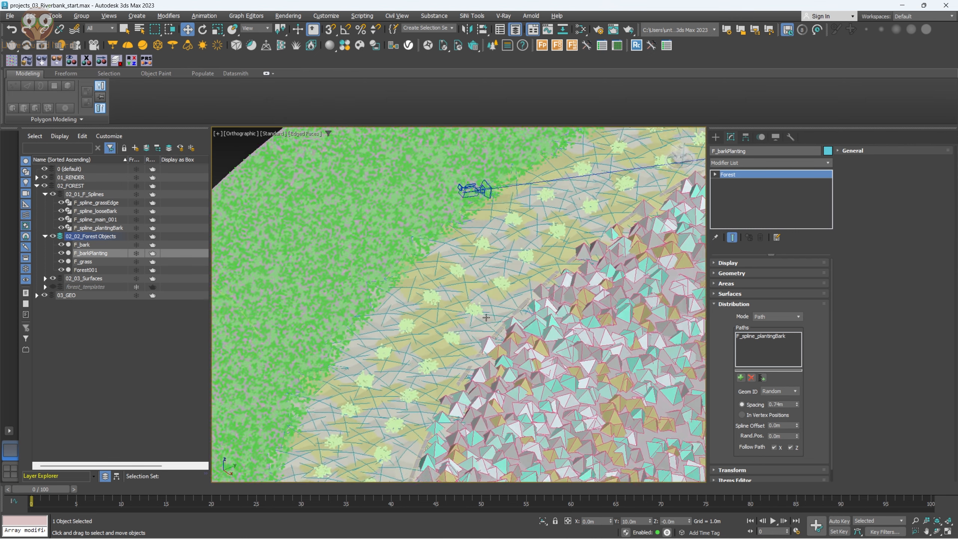
pyautogui.moveTo(419, 359); pyautogui.dragTo(469, 326, button='middle')
pyautogui.moveTo(398, 307); pyautogui.dragTo(469, 252, button='middle')
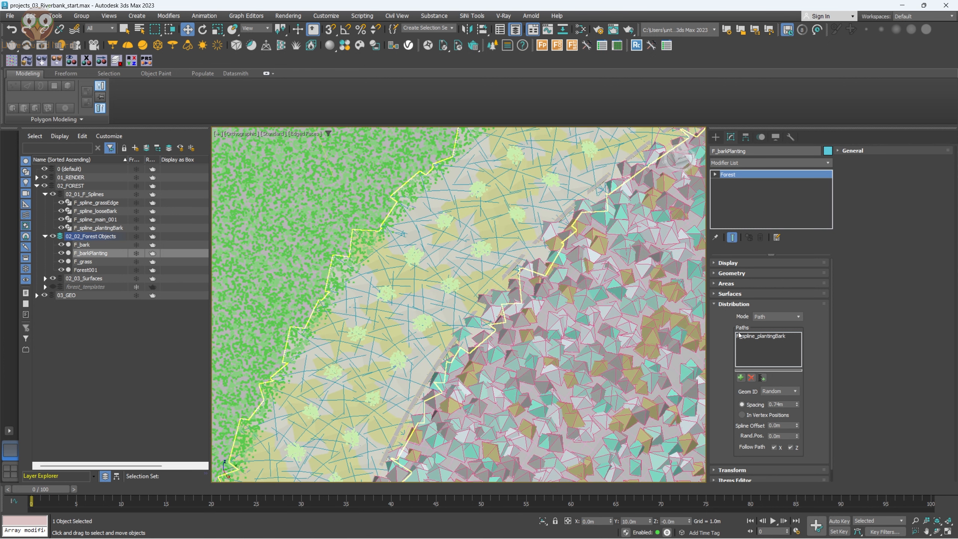
# Step: Increase the Lilac 1 geometry scale to 8.75% in F_barkPlanting
pyautogui.click(756, 273)
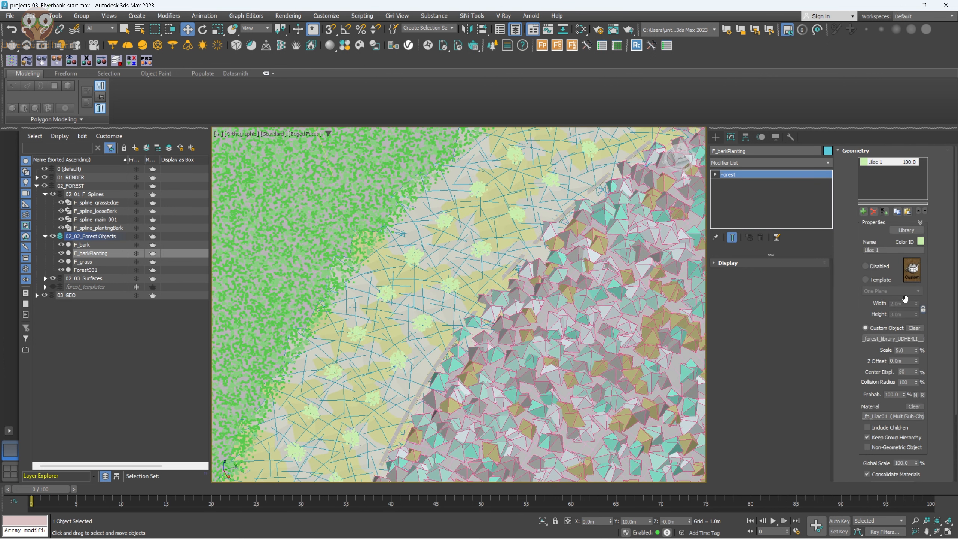
pyautogui.moveTo(918, 346); pyautogui.dragTo(921, 311)
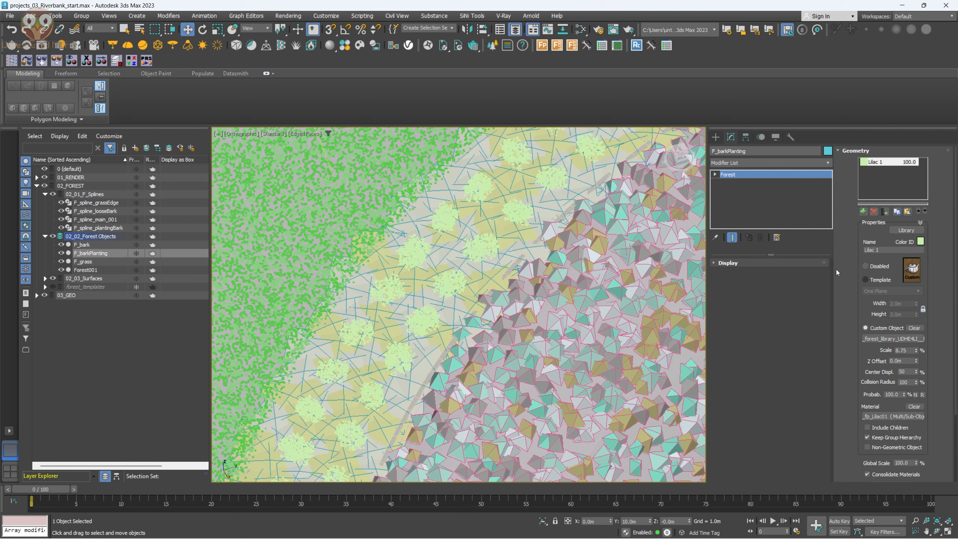
pyautogui.click(878, 150)
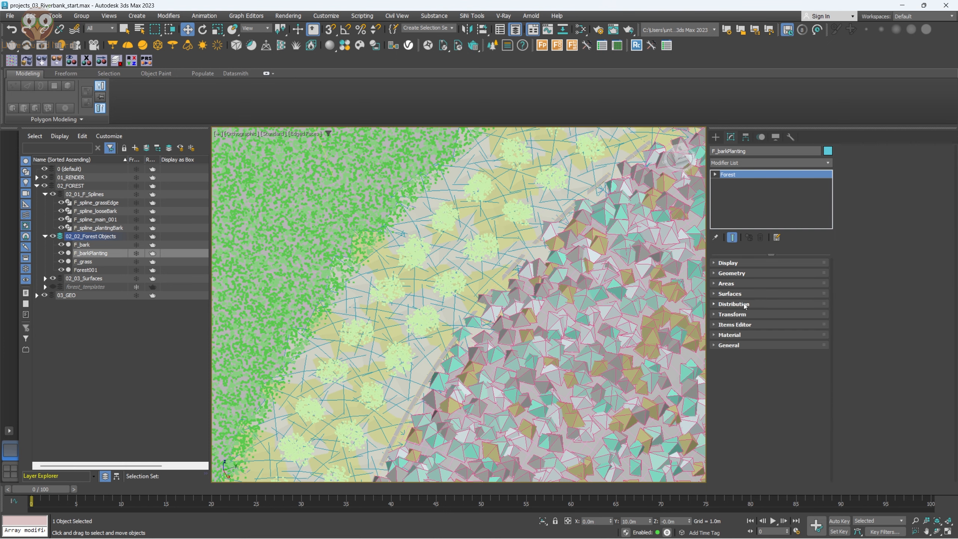
# Step: Set the random position offset of the F_barkPlanting path distribution to 0.28 m
pyautogui.click(733, 305)
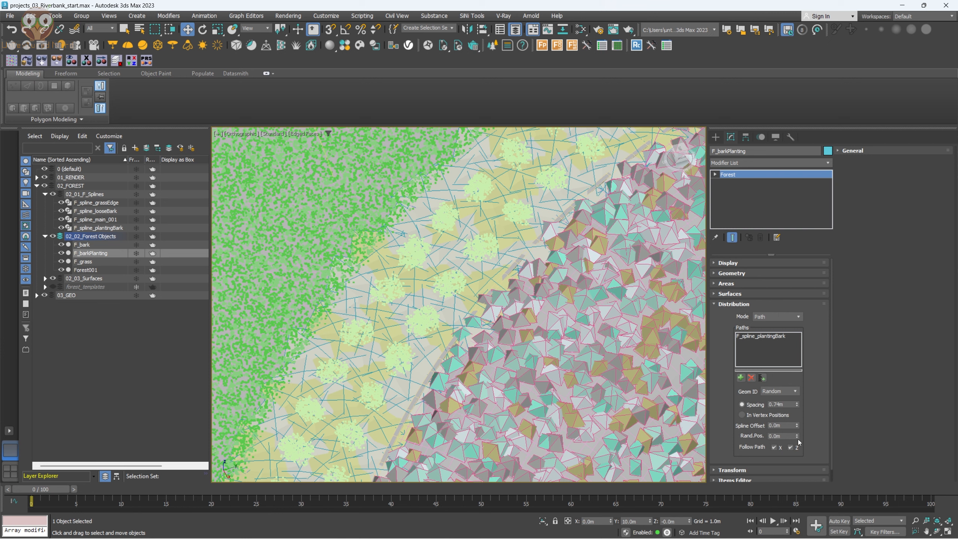
pyautogui.moveTo(799, 438)
pyautogui.mouseDown()
pyautogui.moveTo(797, 408)
pyautogui.moveTo(797, 422)
pyautogui.mouseUp()
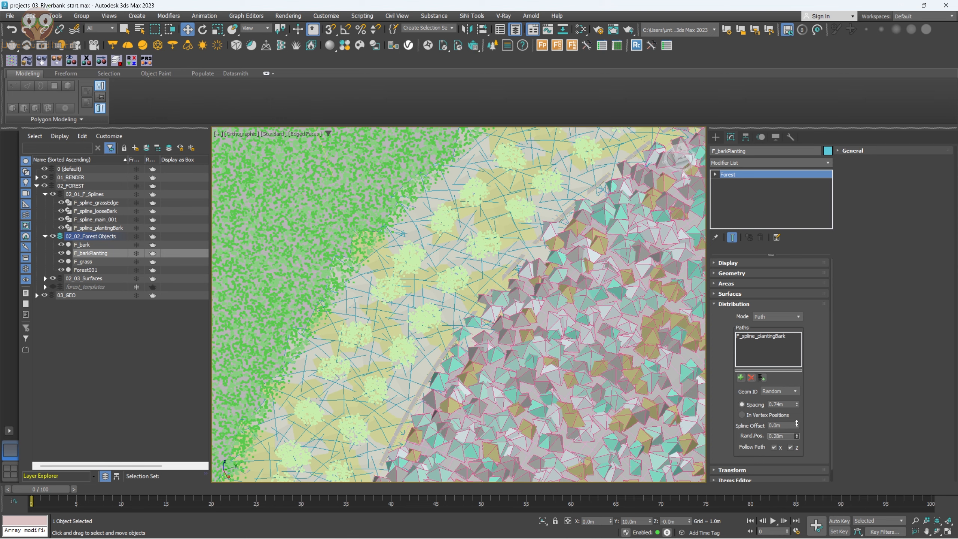
pyautogui.scroll(-3, 453, 368)
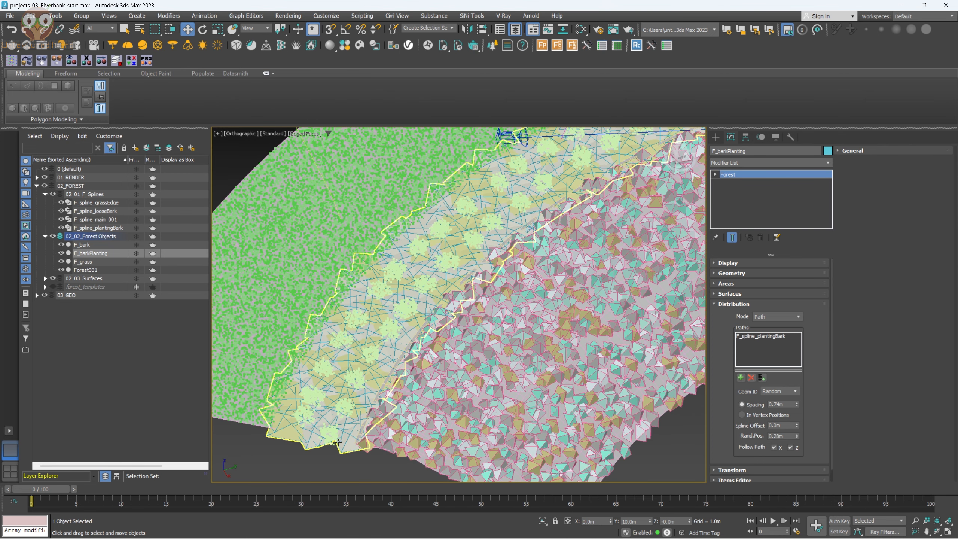
# Step: Deselect the planting, render the riverbank, and compare the lilac rows with the reference photo in Photoshop before returning to the 3ds Max render
pyautogui.click(331, 463)
pyautogui.hotkey('shift', 'q')
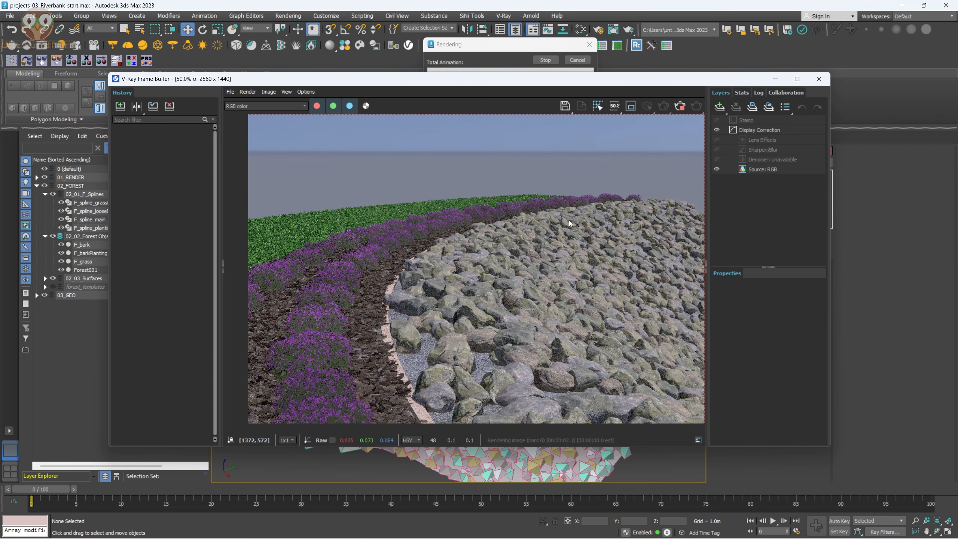
pyautogui.moveTo(180, 538)
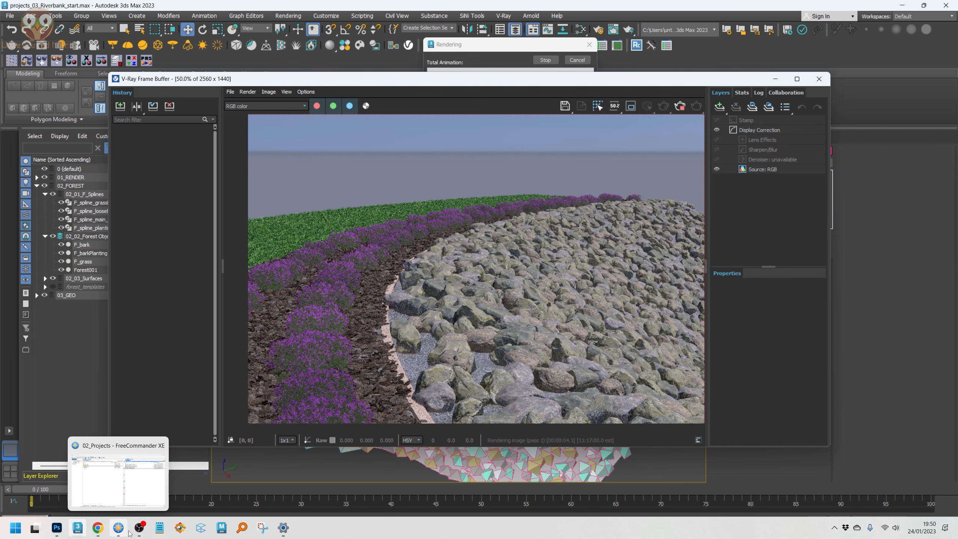
pyautogui.moveTo(57, 528)
pyautogui.click(190, 466)
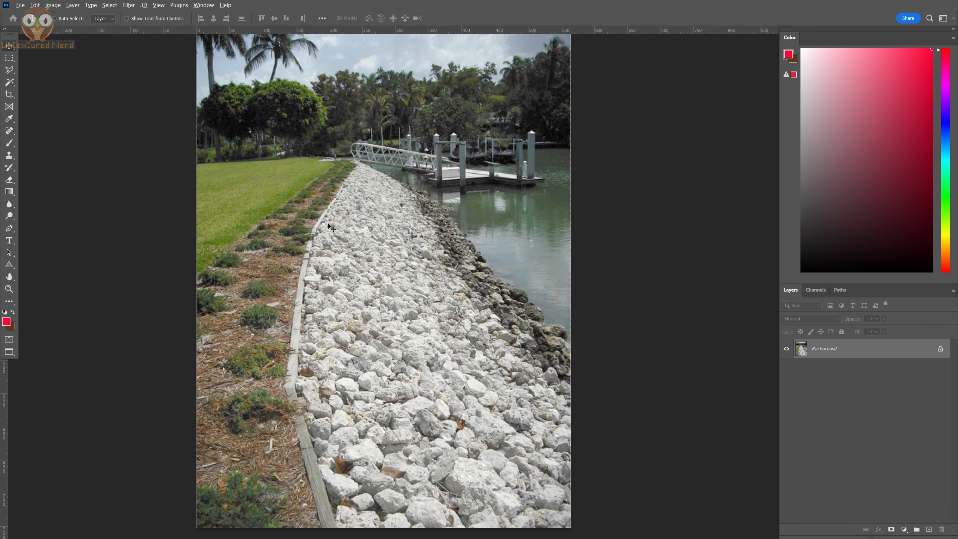
pyautogui.hotkey('alt', 'Tab')
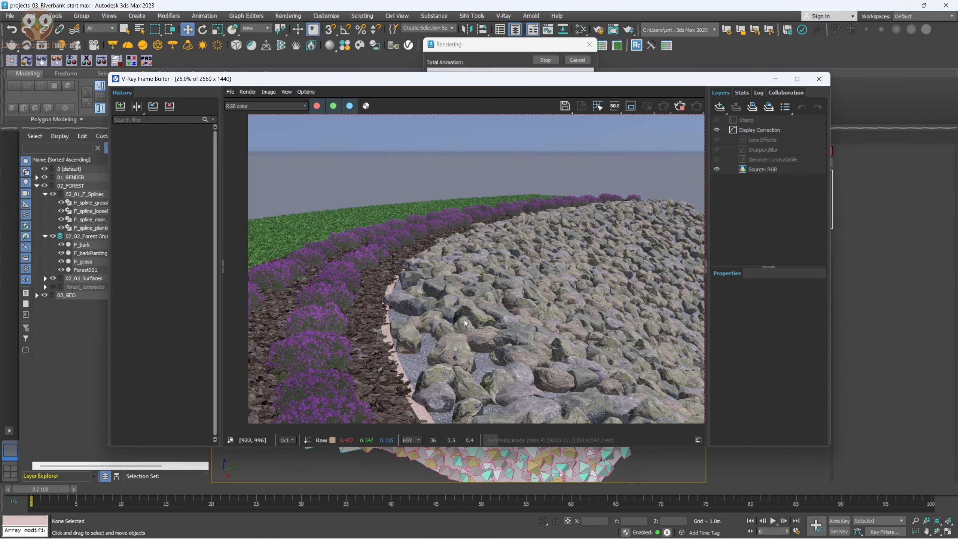
pyautogui.scroll(2, 465, 323)
pyautogui.scroll(-2, 464, 323)
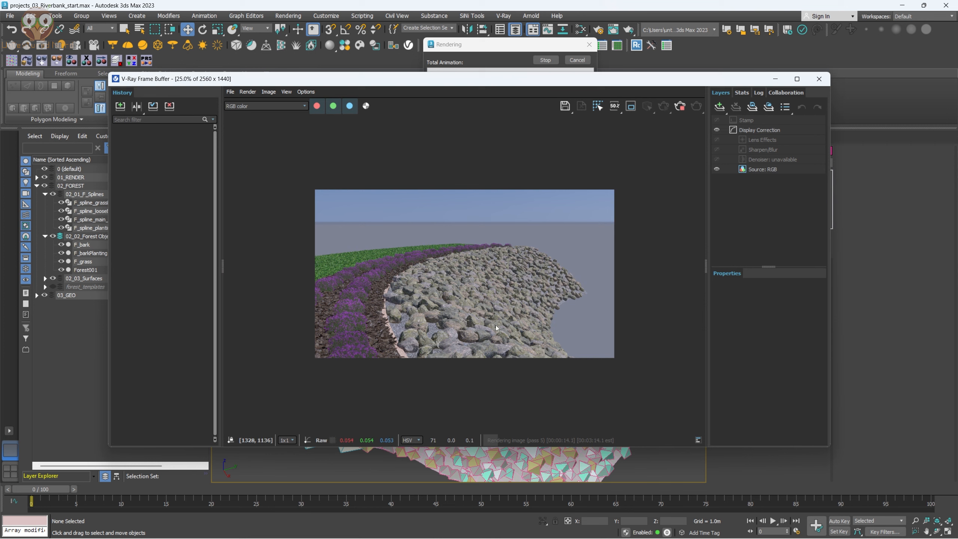